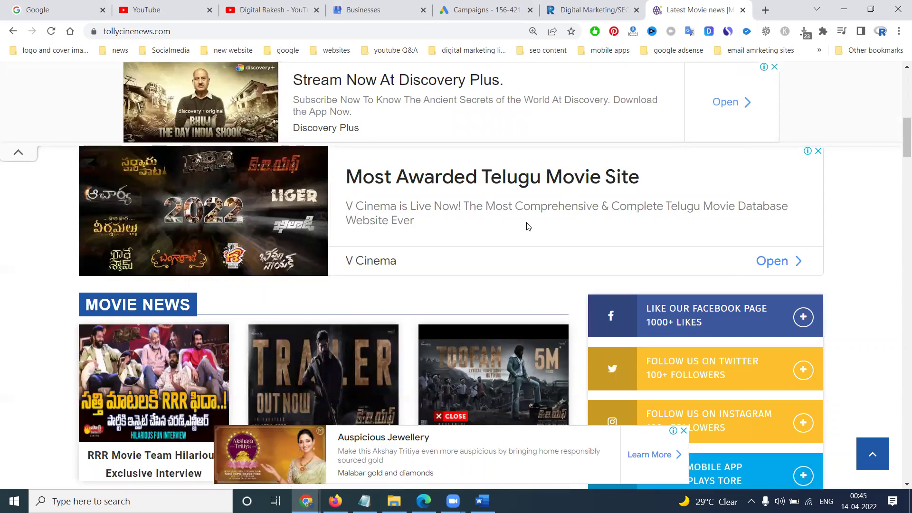
- Switch from the tollycinenews.com page to the Google Ads campaigns tab
left_click(466, 16)
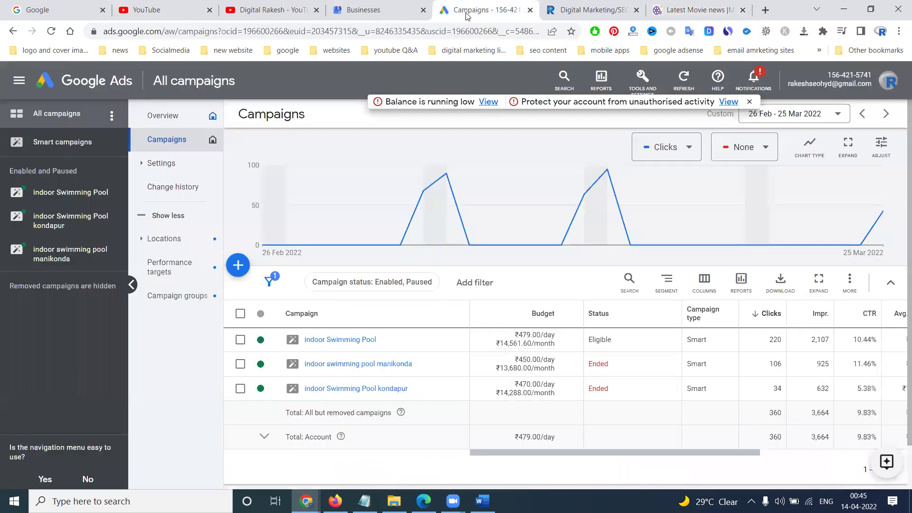
- Start a brand new campaign with Website traffic as its objective
left_click(233, 259)
left_click(273, 276)
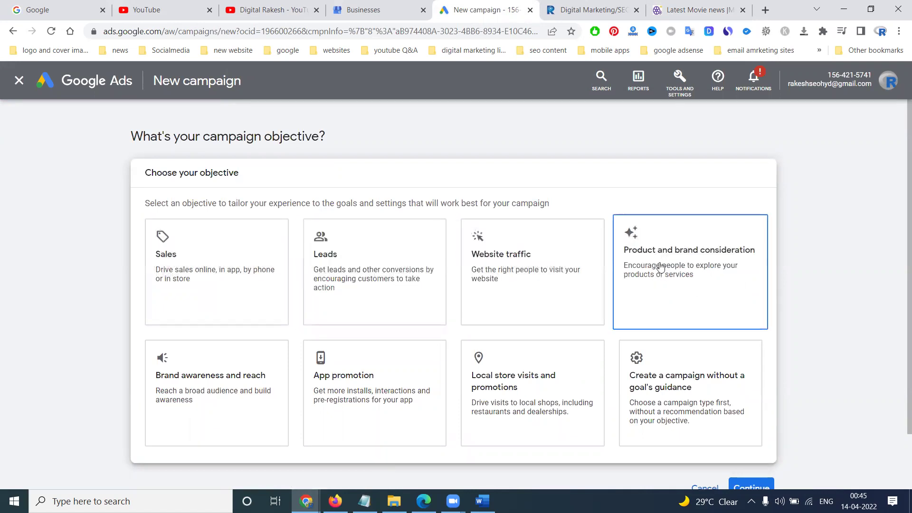
left_click(526, 266)
scroll(527, 270, "down", 5)
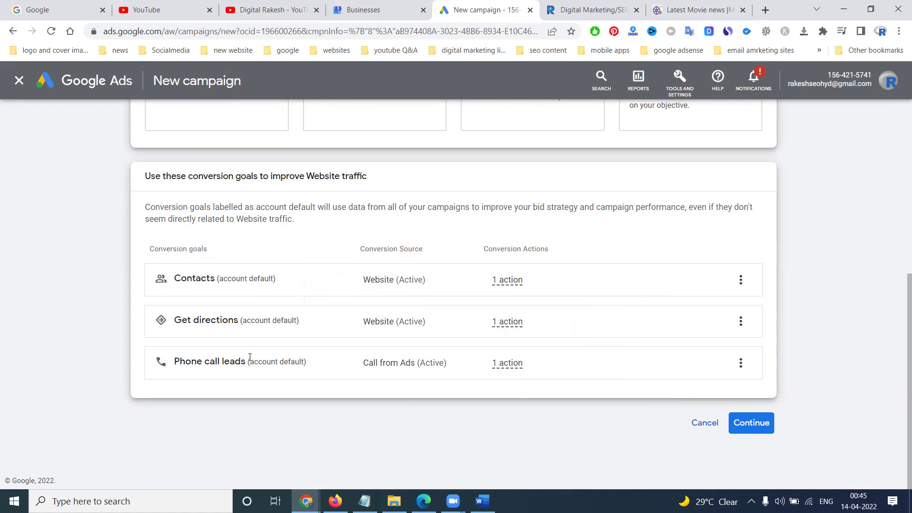
scroll(574, 318, "up", 2)
scroll(577, 317, "down", 2)
- Choose Display as the campaign type, keeping the Standard Display campaign subtype
left_click(752, 423)
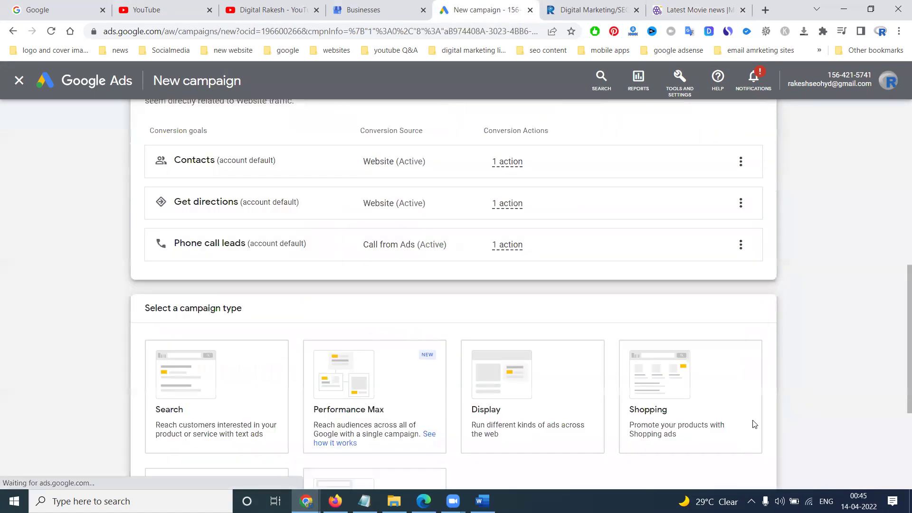
left_click(203, 231)
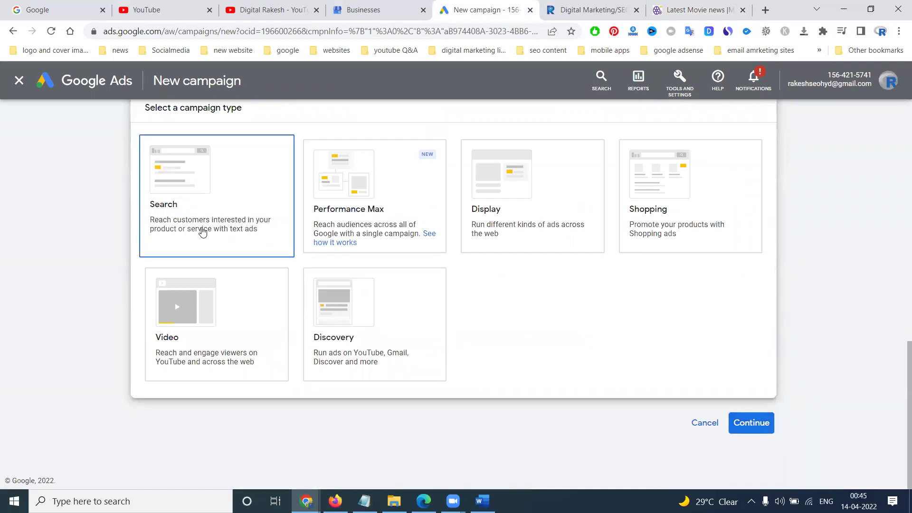
left_click(357, 212)
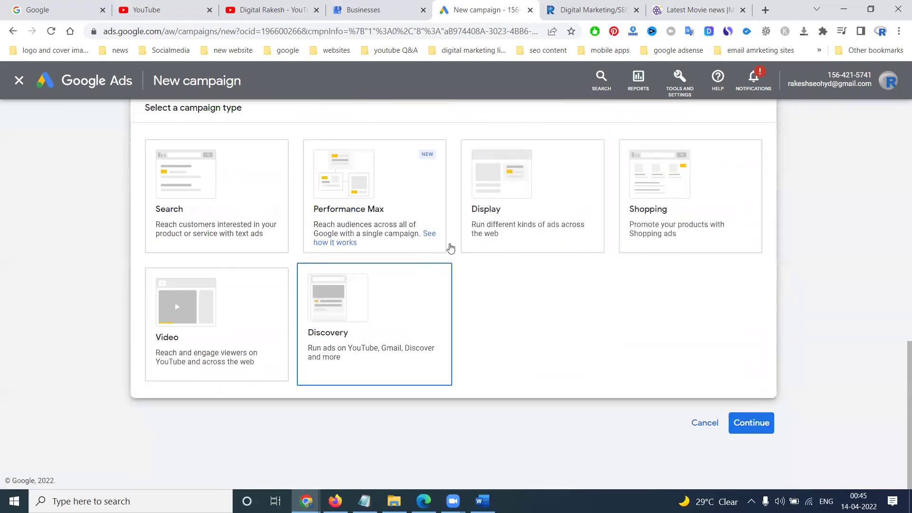
left_click(484, 223)
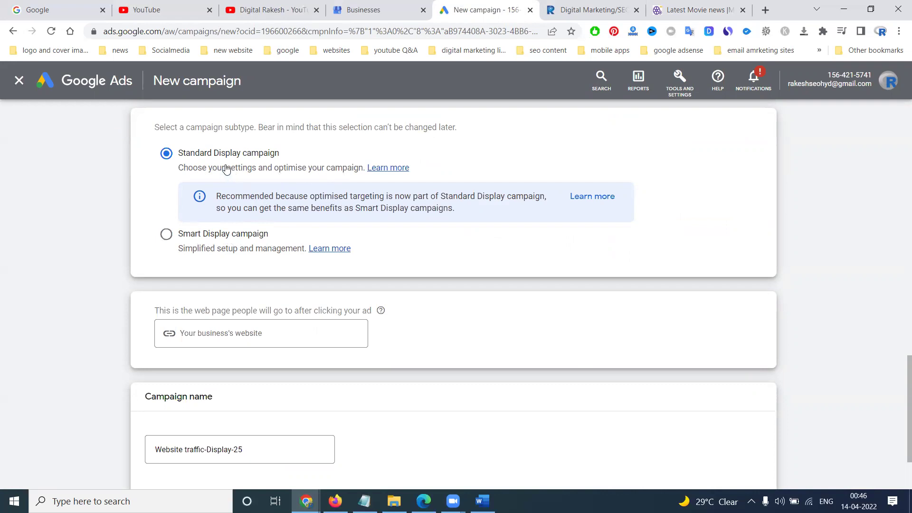
- Paste rakeshtechsolutions.com, copied from its tab, into the landing page website field
left_click(561, 3)
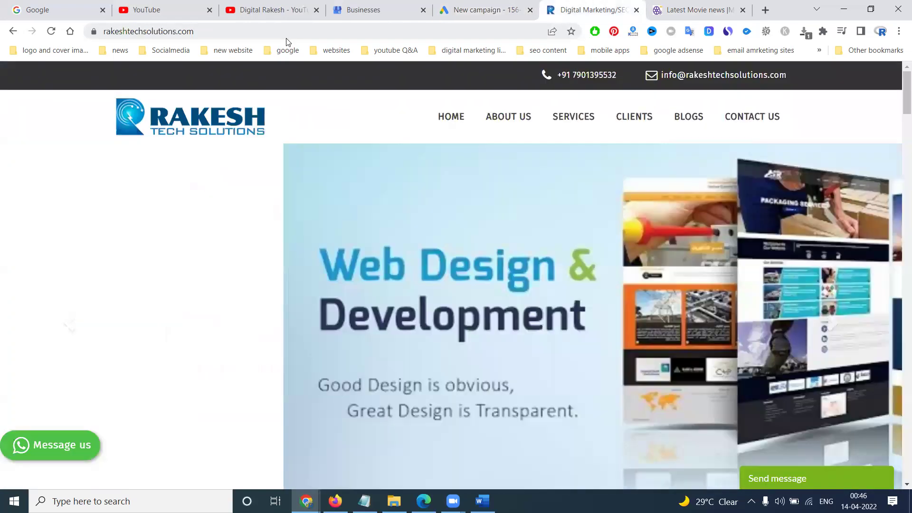
left_click(287, 37)
key("ctrl+c")
left_click(363, 9)
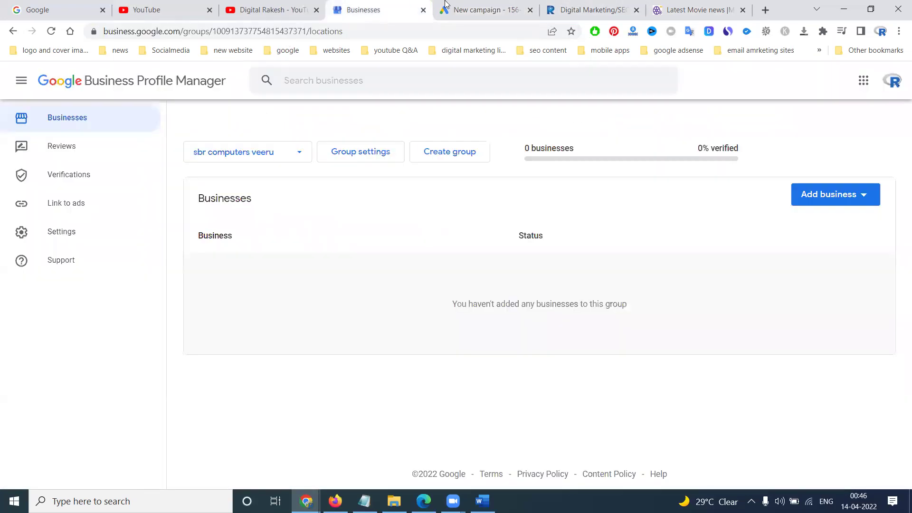
left_click(449, 8)
left_click(228, 331)
key("ctrl+v")
- Rename the campaign to 'RTS Website traffic-Display-25' and continue to campaign settings
scroll(100, 289, "down", 2)
left_click(223, 356)
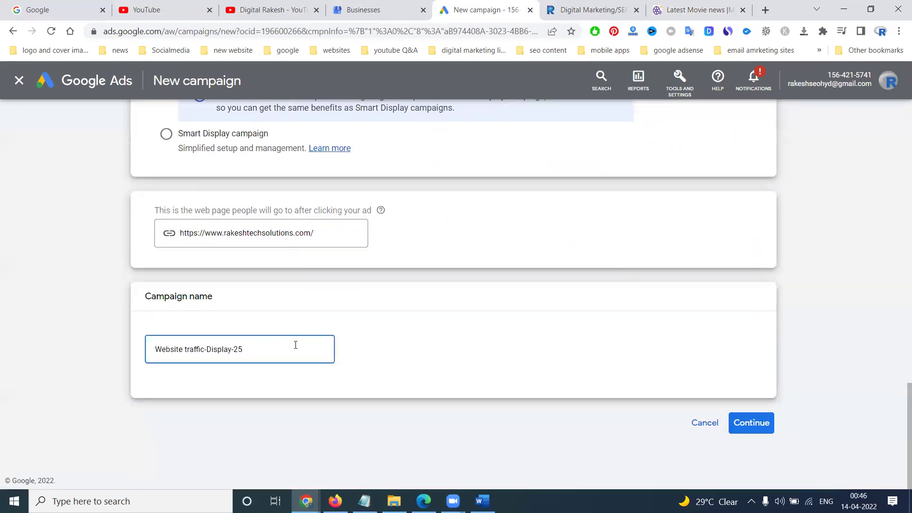
left_click(157, 350)
type("RTS")
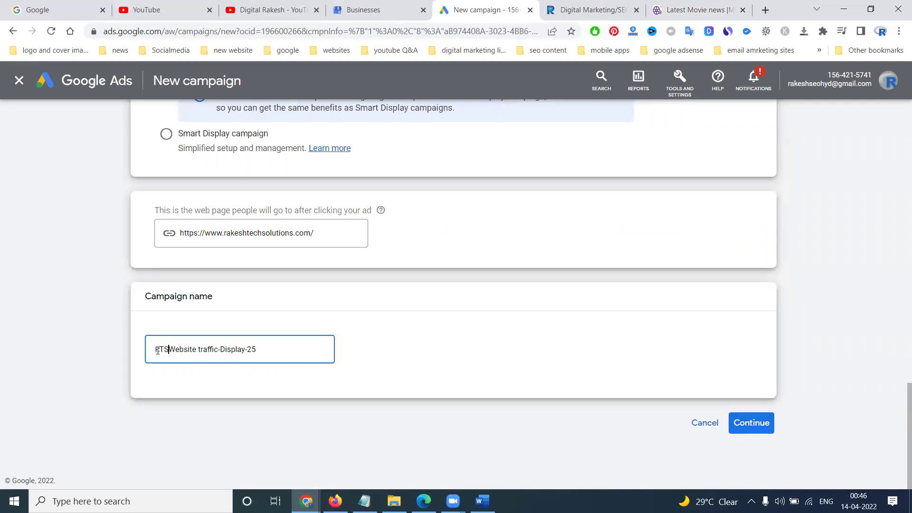
left_click(751, 423)
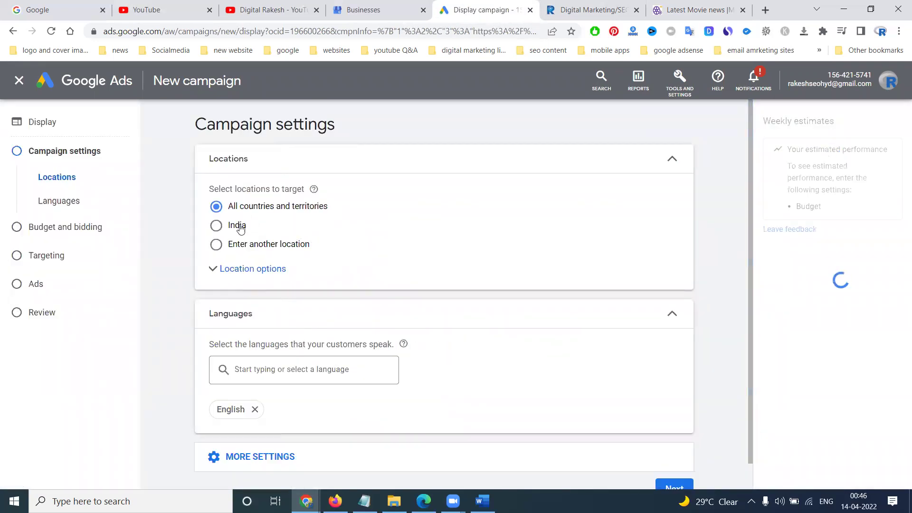
- Target the location Hyderabad, Telangana, India
left_click(217, 244)
left_click(250, 275)
type("hyderabad")
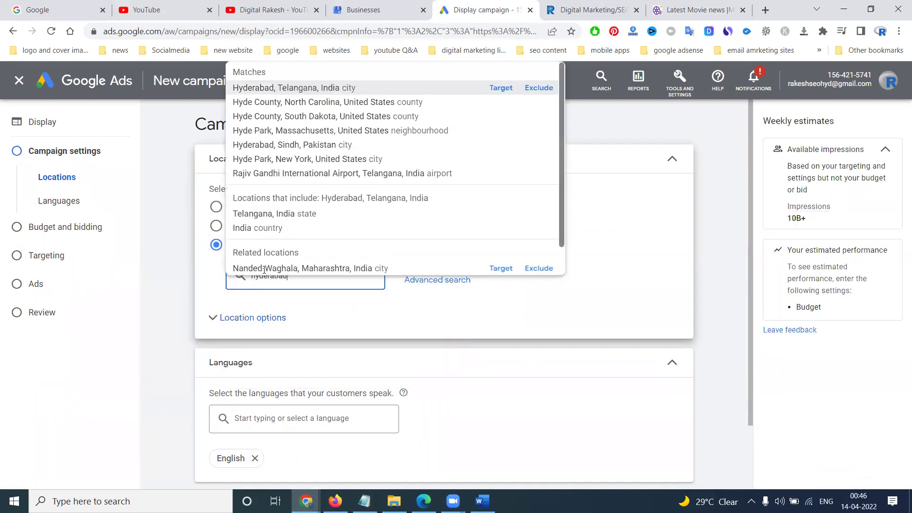
left_click(494, 89)
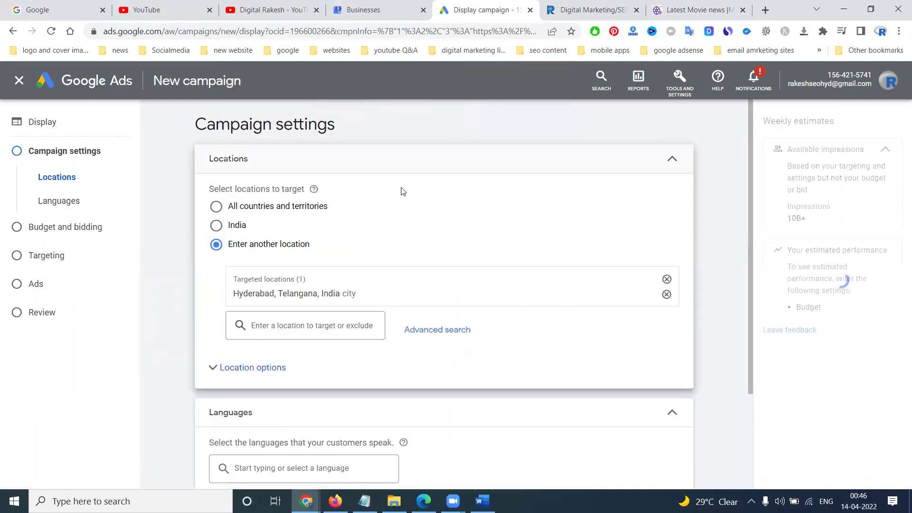
scroll(225, 267, "down", 3)
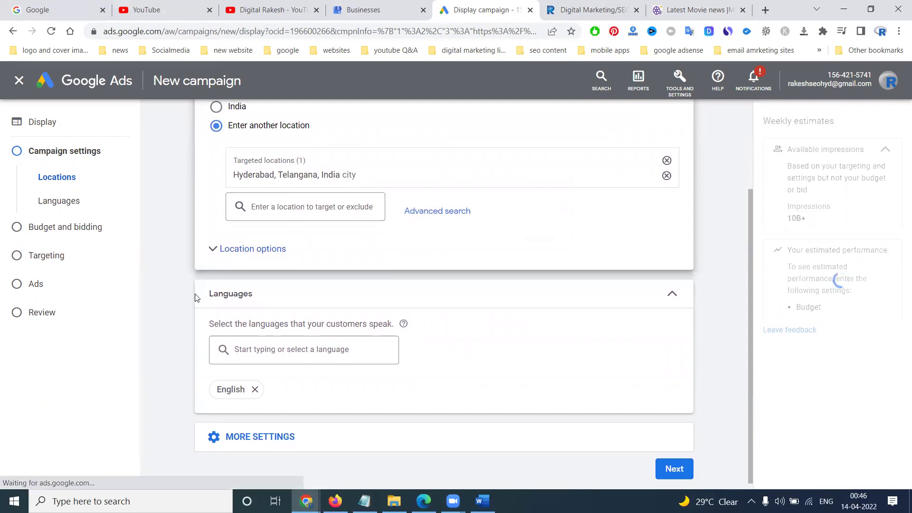
scroll(237, 328, "down", 1)
- Keep English as the only language after briefly choosing All languages
left_click(266, 343)
scroll(271, 158, "down", 3)
scroll(268, 187, "up", 3)
left_click(264, 116)
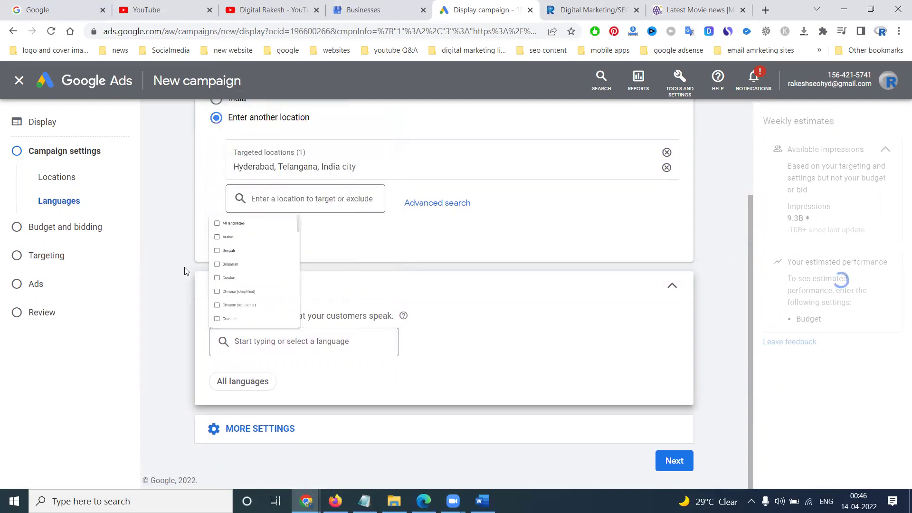
left_click(262, 343)
type("e")
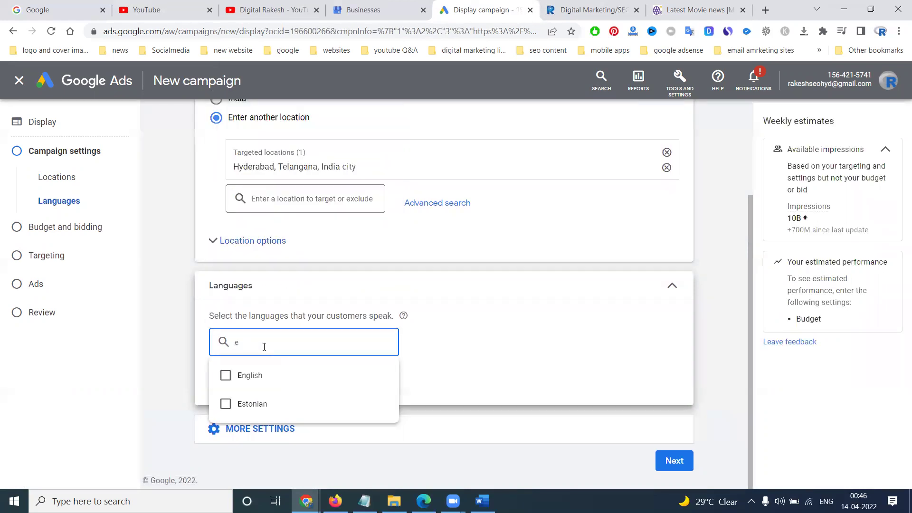
type("n")
left_click(244, 380)
left_click(261, 344)
key("BackSpace")
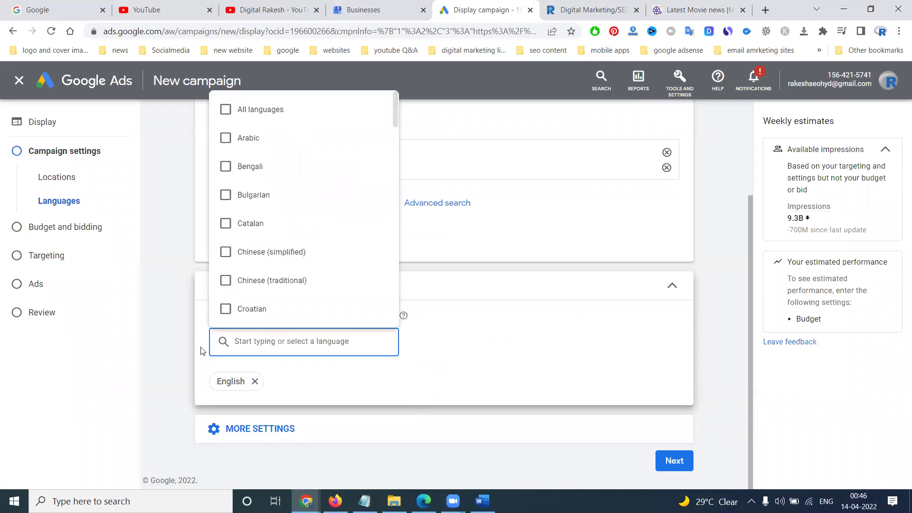
left_click(184, 342)
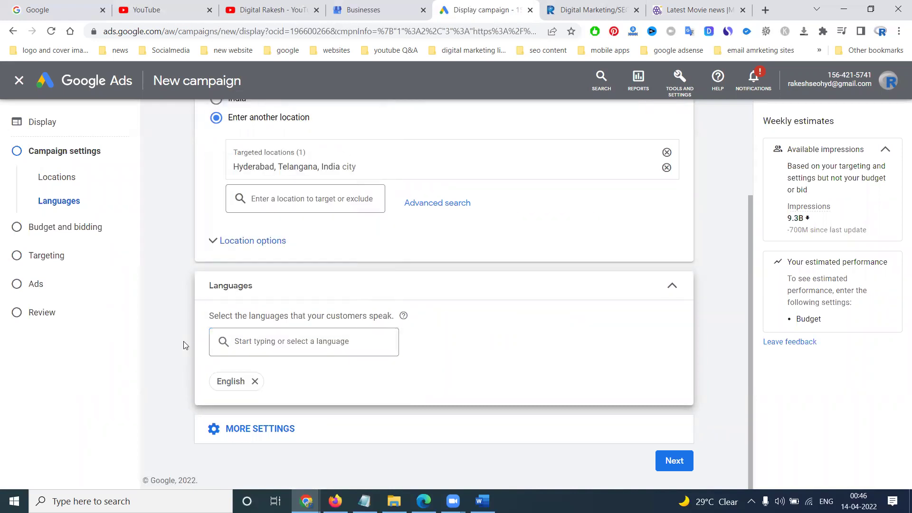
left_click(238, 430)
scroll(200, 260, "down", 4)
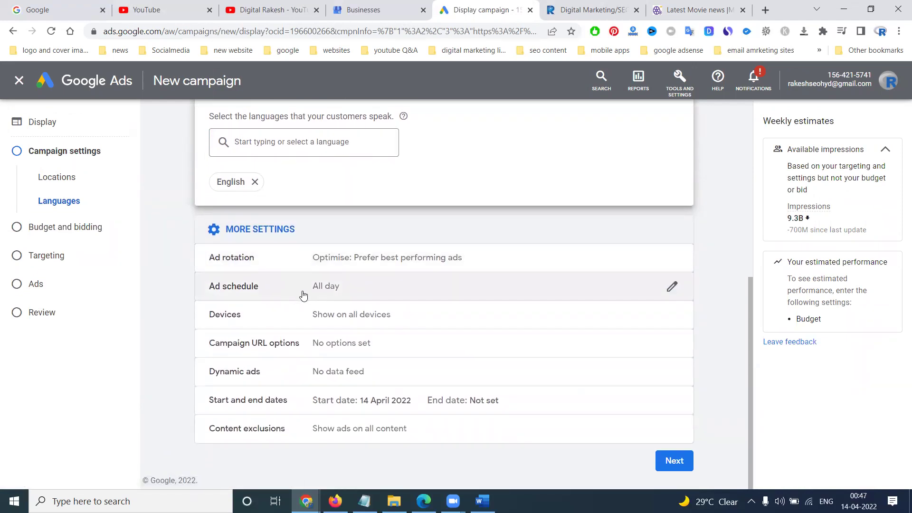
- Keep ads on Computers, Mobile Phones and Tablets with the ad schedule left at All day
left_click(309, 315)
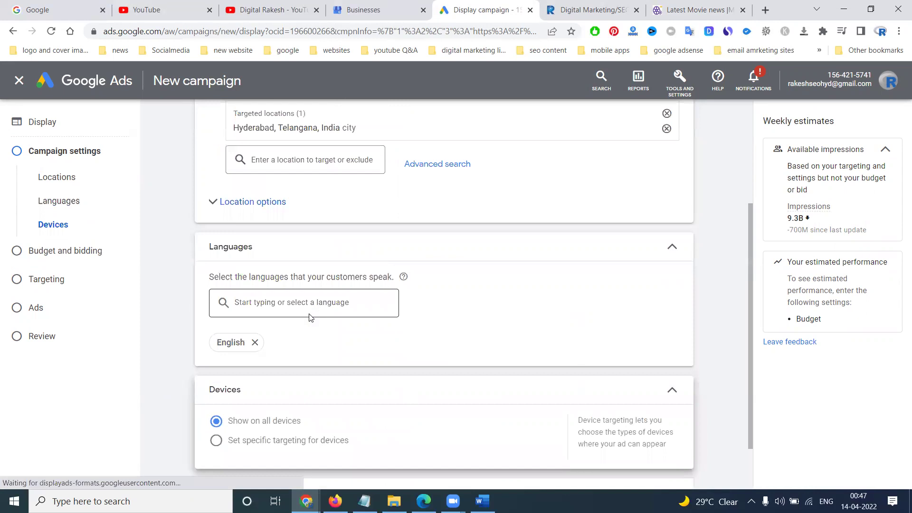
scroll(309, 316, "down", 2)
left_click(261, 429)
scroll(159, 286, "down", 4)
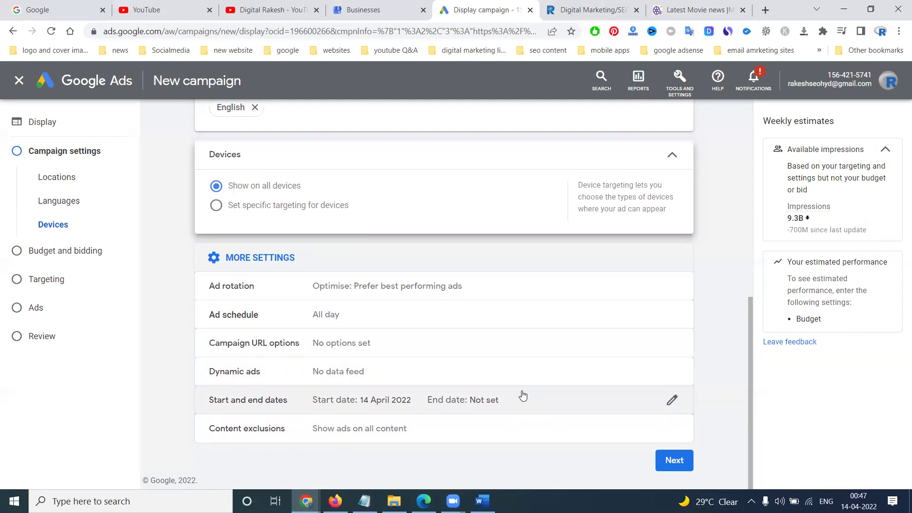
left_click(340, 315)
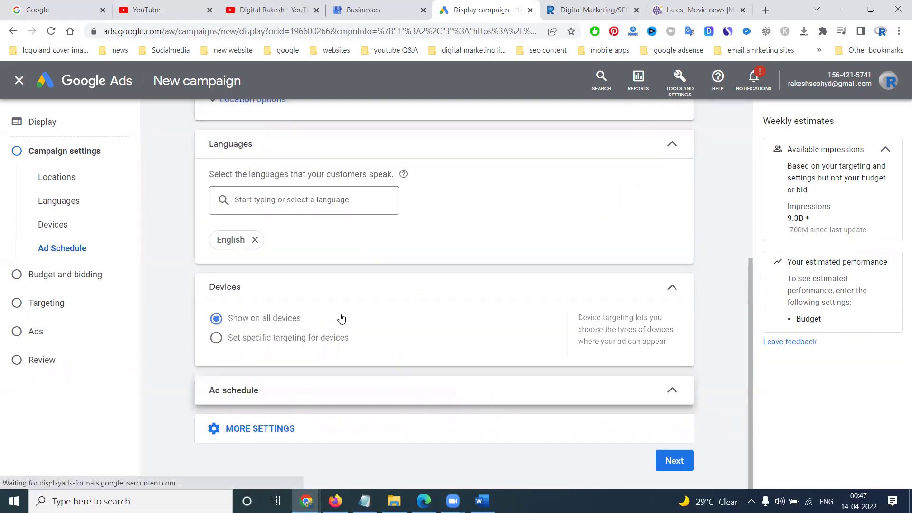
scroll(306, 335, "down", 3)
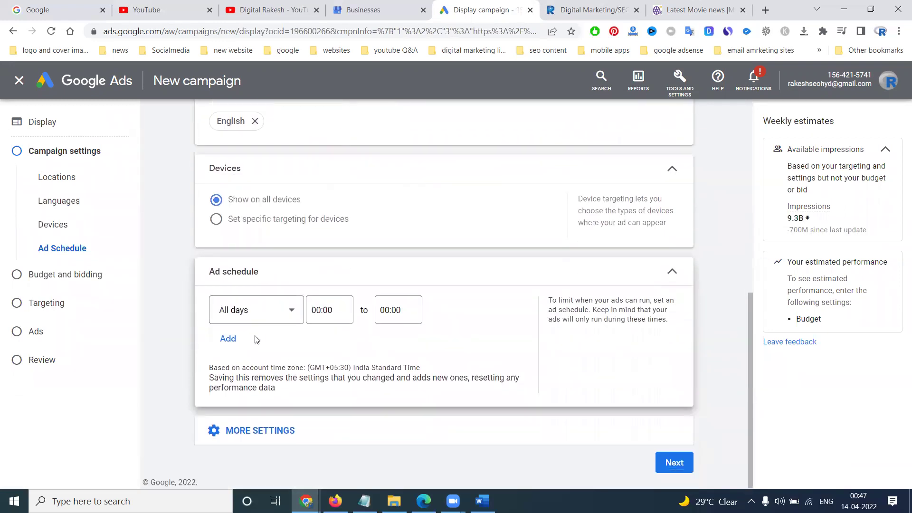
left_click(669, 270)
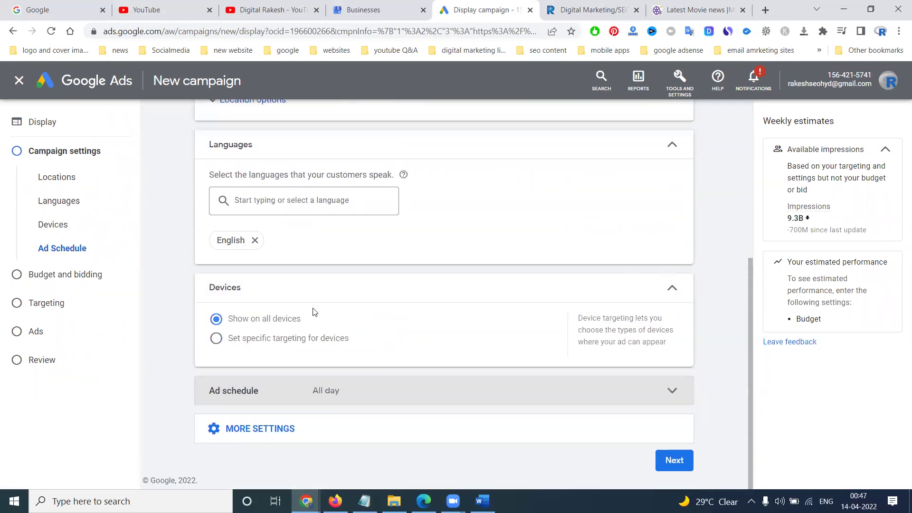
left_click(264, 338)
scroll(155, 306, "down", 4)
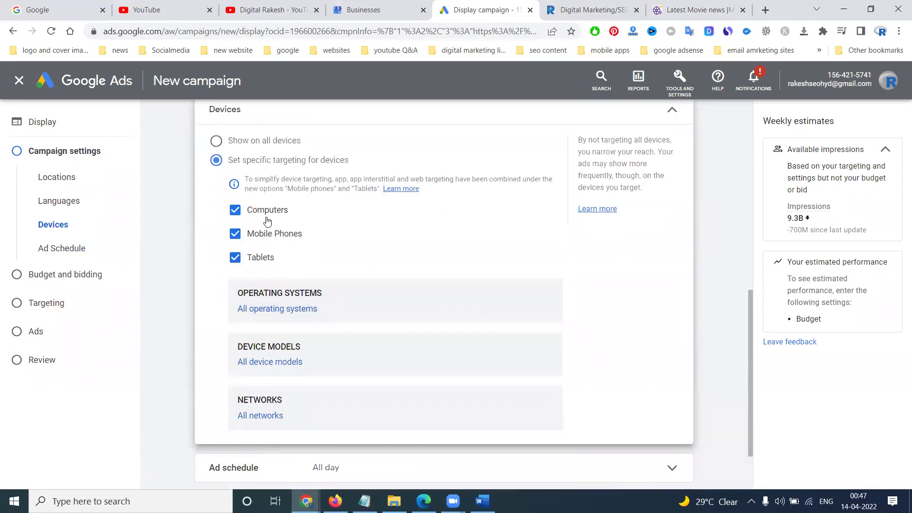
left_click(247, 141)
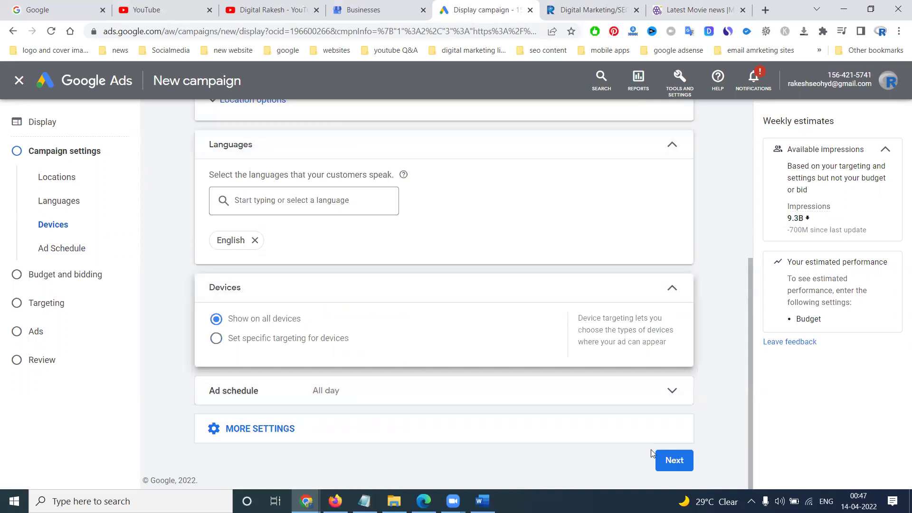
- Enter a daily budget, trying 500 and 10000 before settling on ₹1,500
left_click(670, 458)
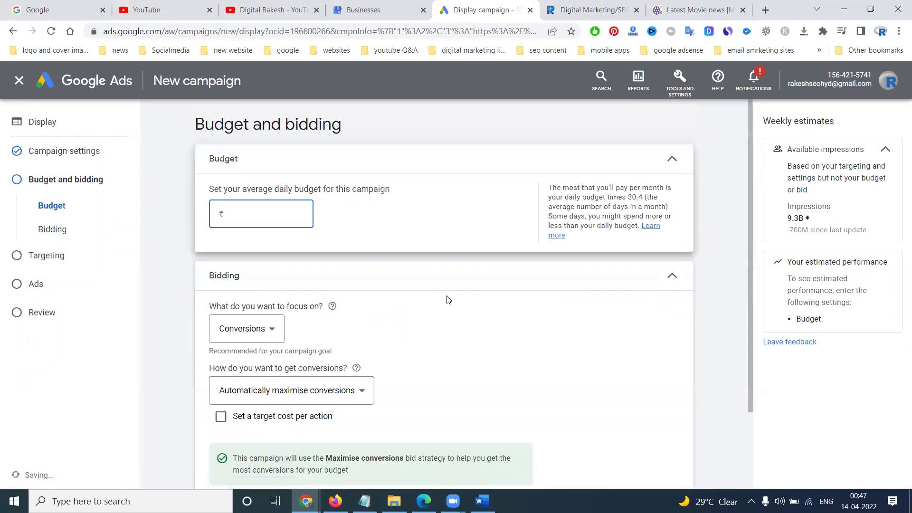
type("5000")
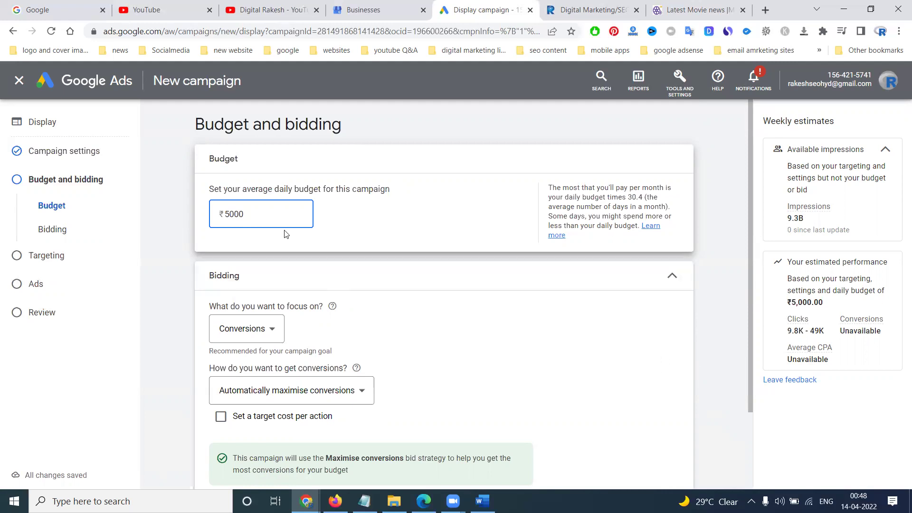
double_click(252, 213)
type("10000")
double_click(251, 215)
type("1500")
left_click(161, 242)
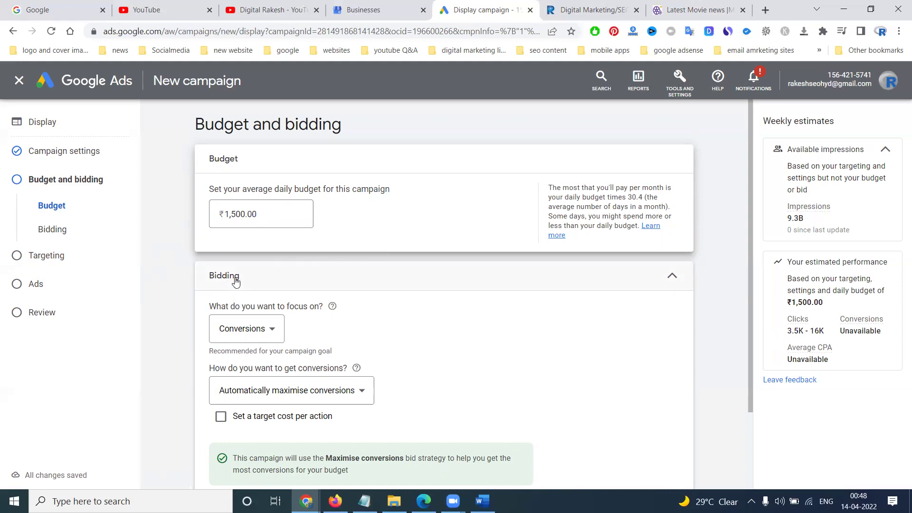
scroll(233, 283, "down", 2)
- Try a Viewable impressions bidding focus with a ₹150 viewable CPM bid
left_click(252, 235)
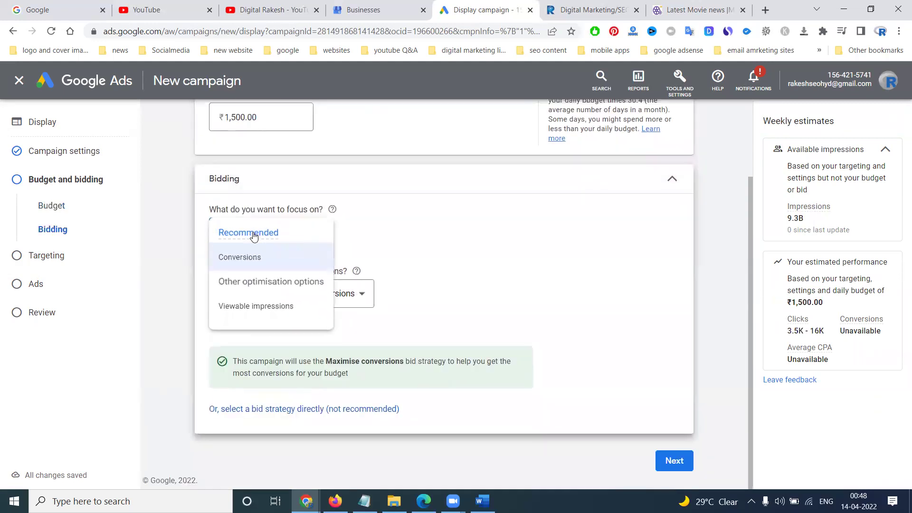
left_click(245, 308)
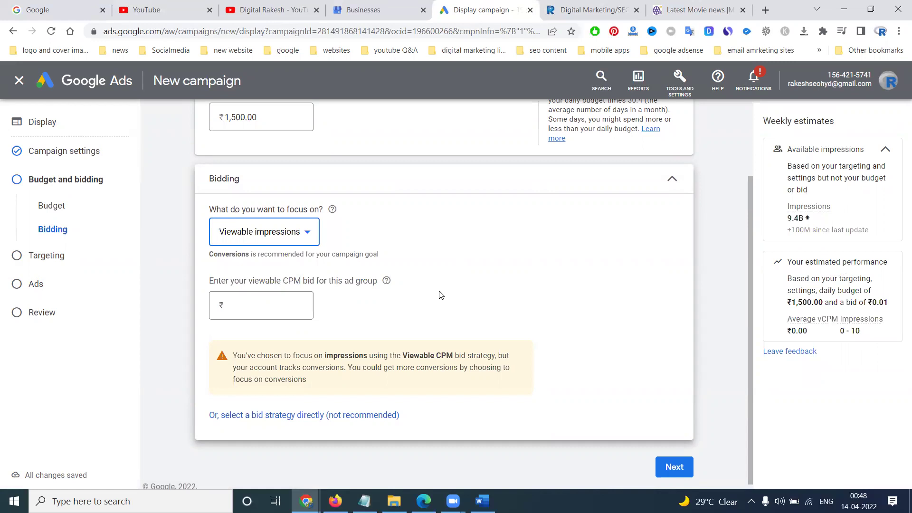
left_click(284, 313)
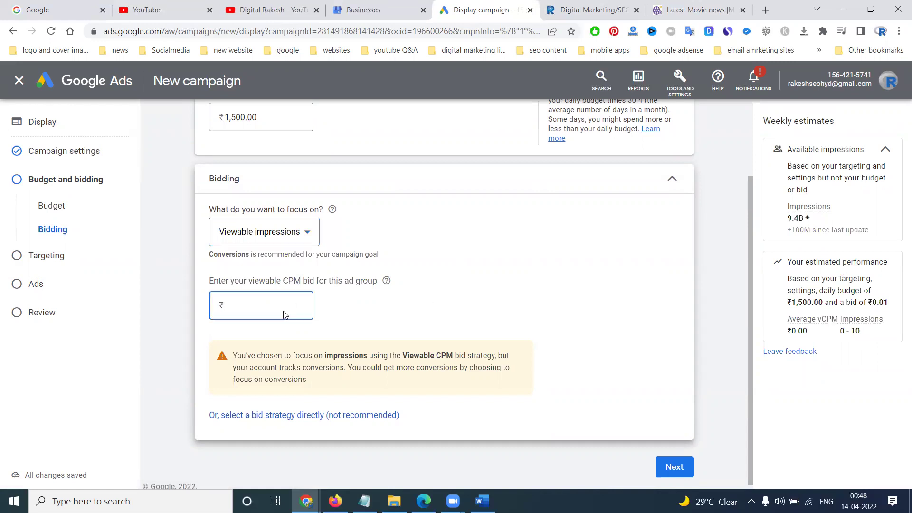
type("150")
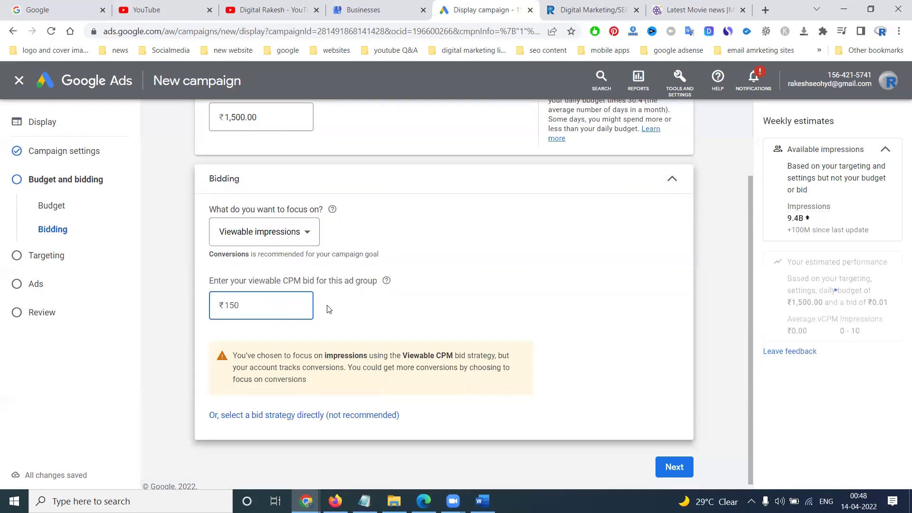
left_click(550, 270)
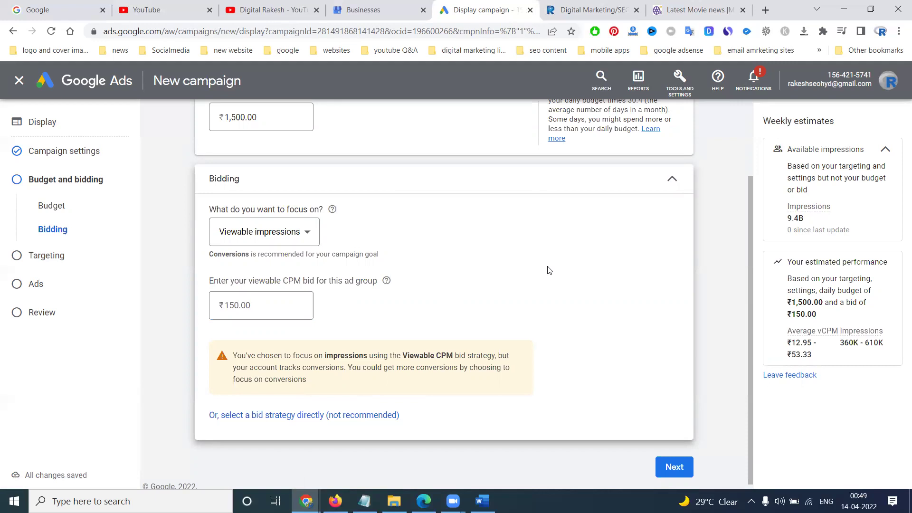
left_click(275, 317)
double_click(264, 305)
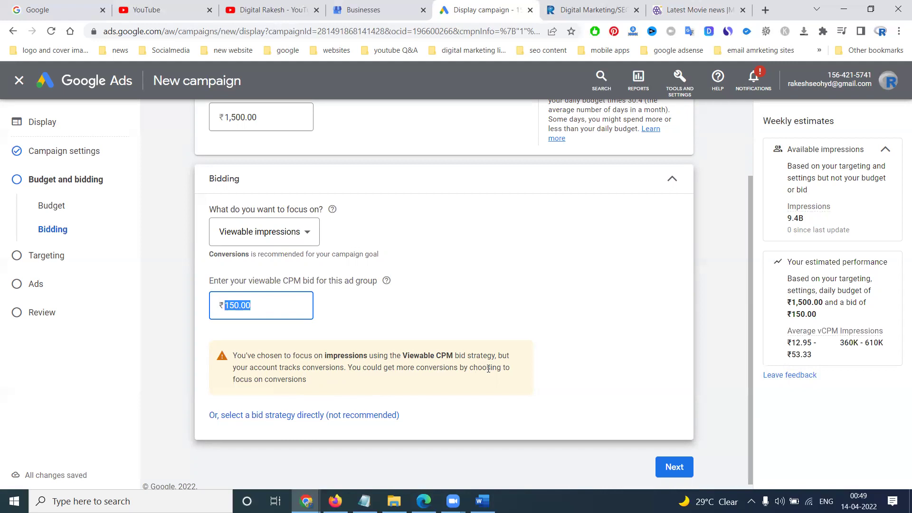
- Set bidding focus to Conversions, automatically maximised, and proceed to the Targeting step
left_click(256, 240)
left_click(245, 257)
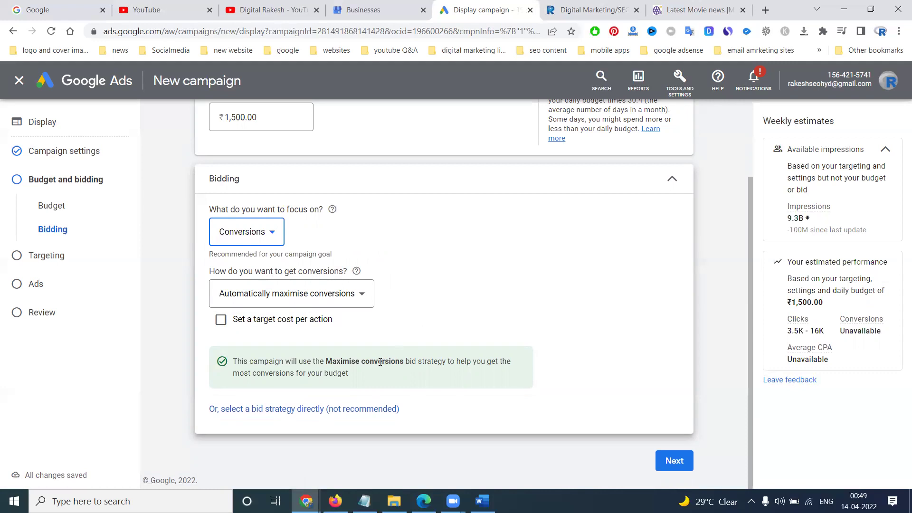
left_click(346, 305)
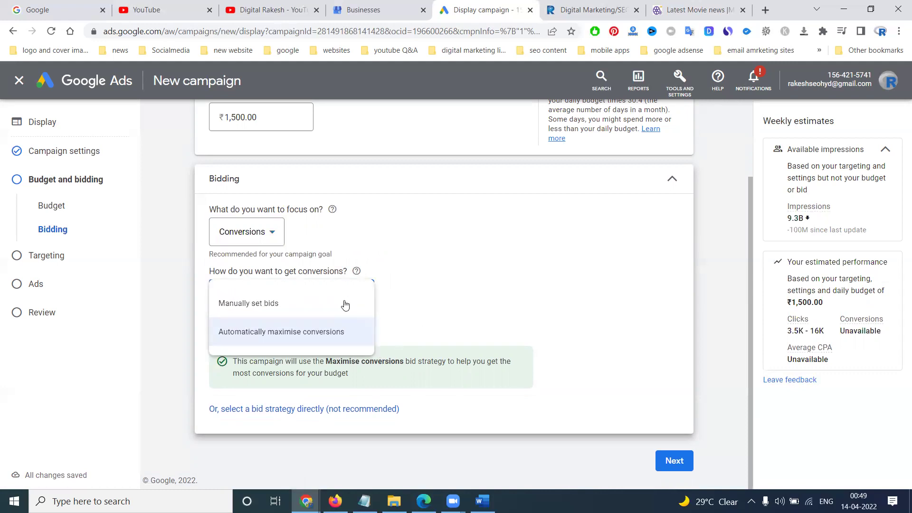
left_click(274, 305)
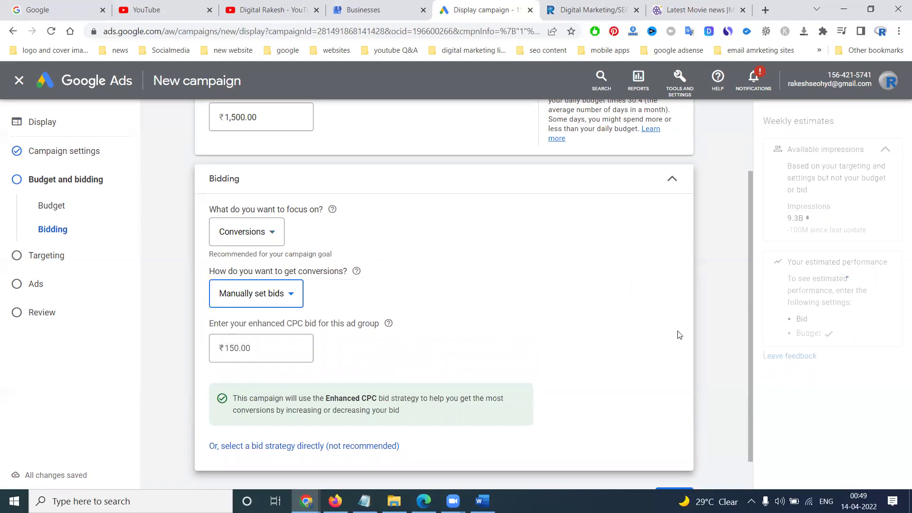
left_click(259, 306)
left_click(261, 332)
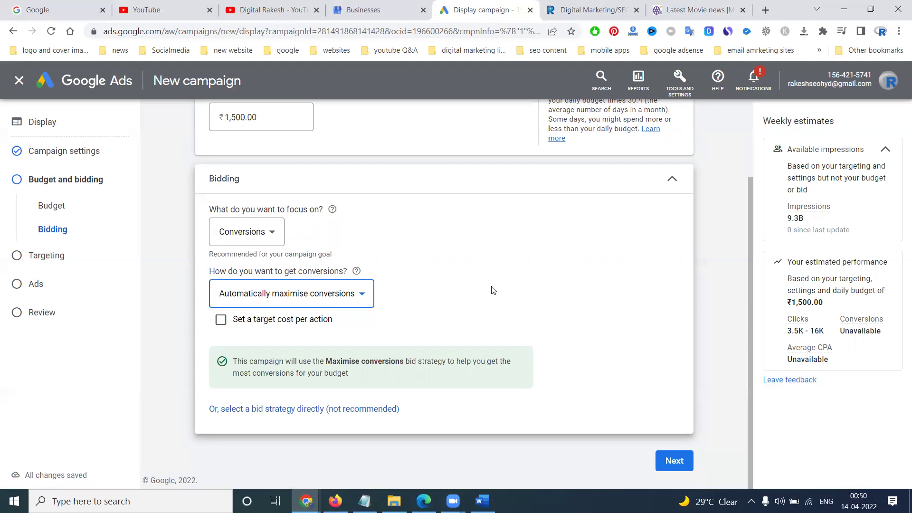
left_click(666, 459)
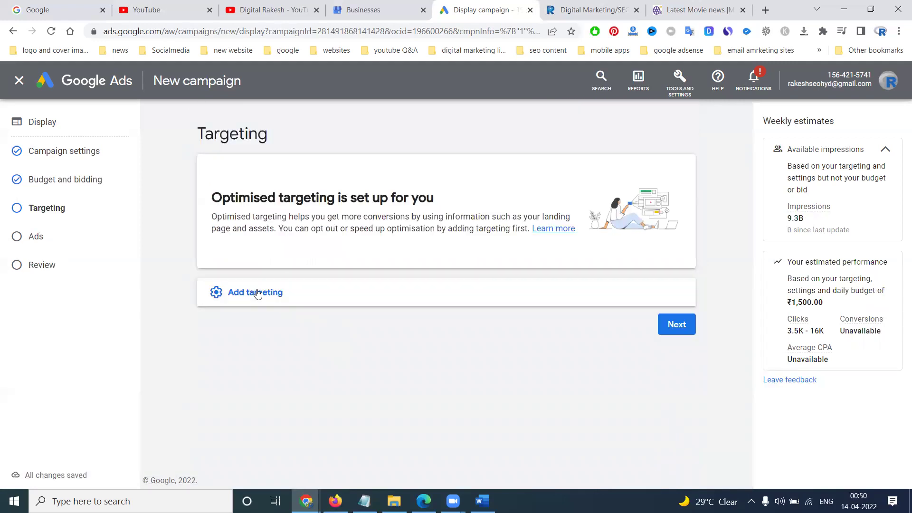
left_click(254, 292)
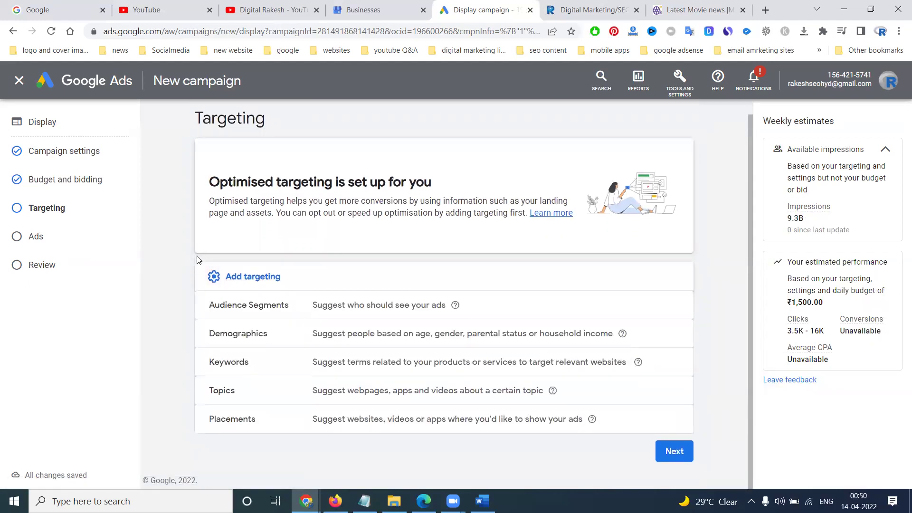
- Add an Audience Segments targeting section with zero segments selected
left_click(332, 305)
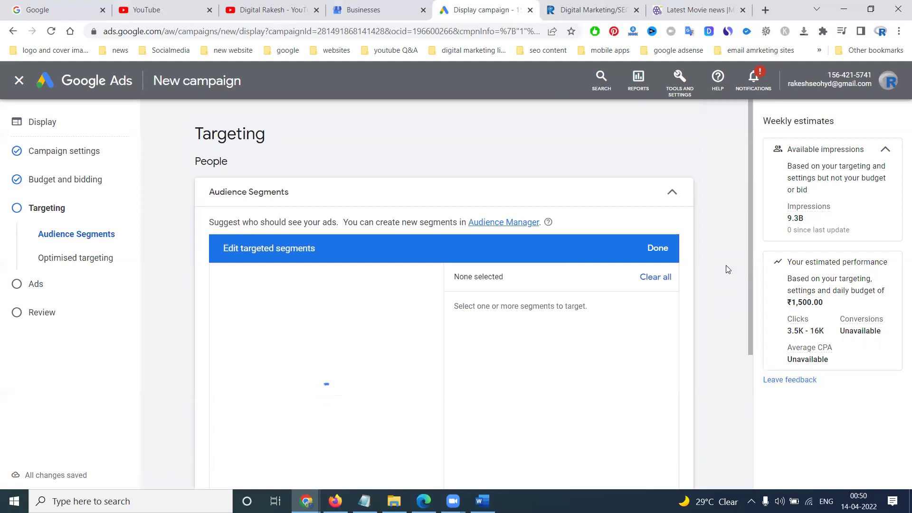
scroll(723, 264, "down", 3)
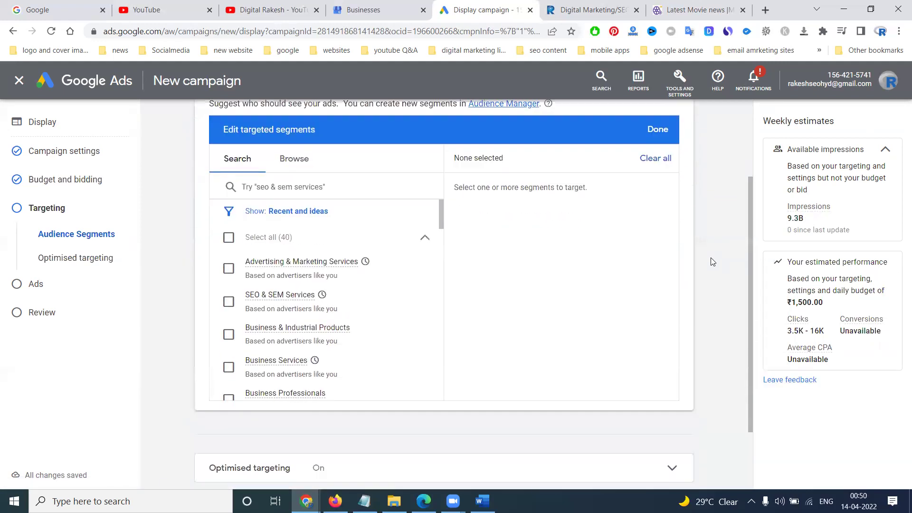
scroll(713, 262, "up", 1)
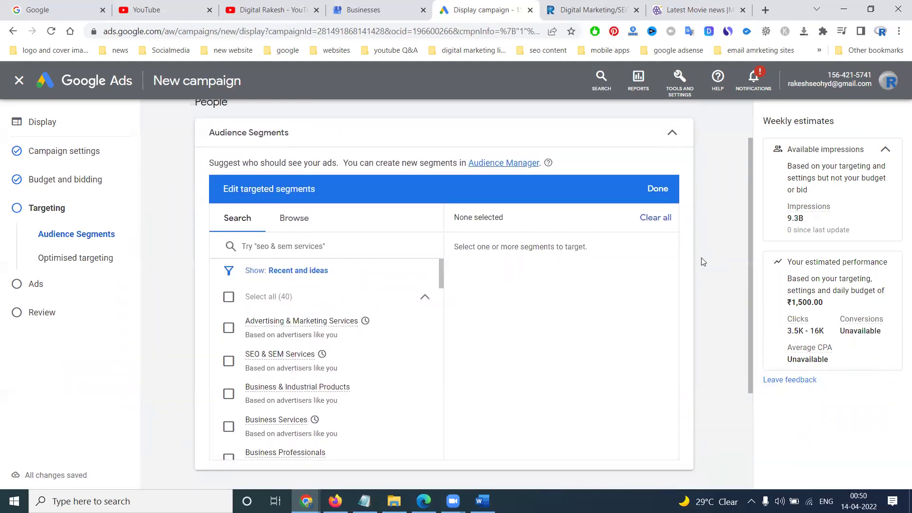
left_click(656, 191)
left_click(236, 375)
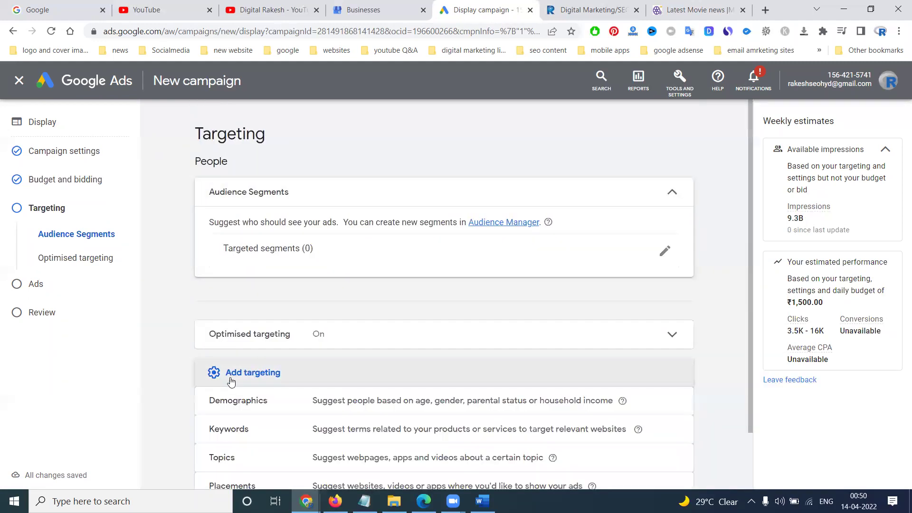
scroll(200, 316, "down", 1)
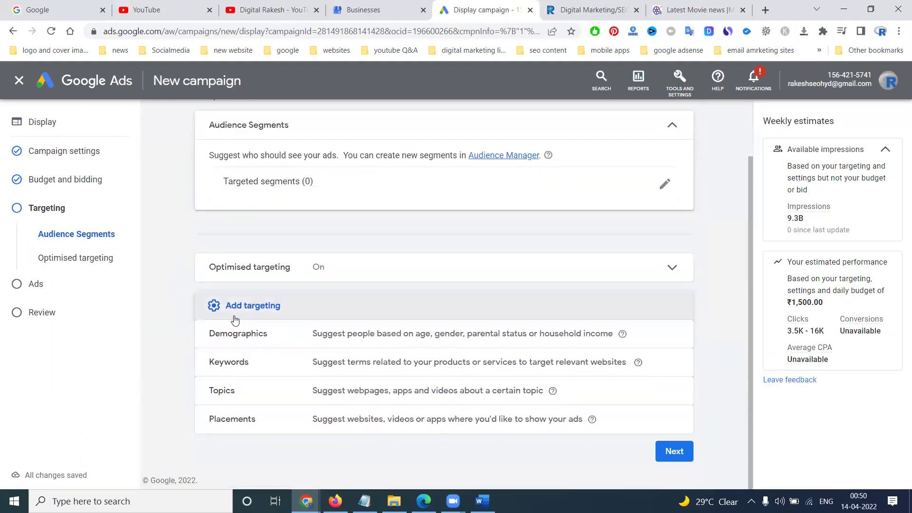
- Exclude ages Unknown, 65+, 55 - 64 and 45 - 54 from demographic targeting
left_click(385, 331)
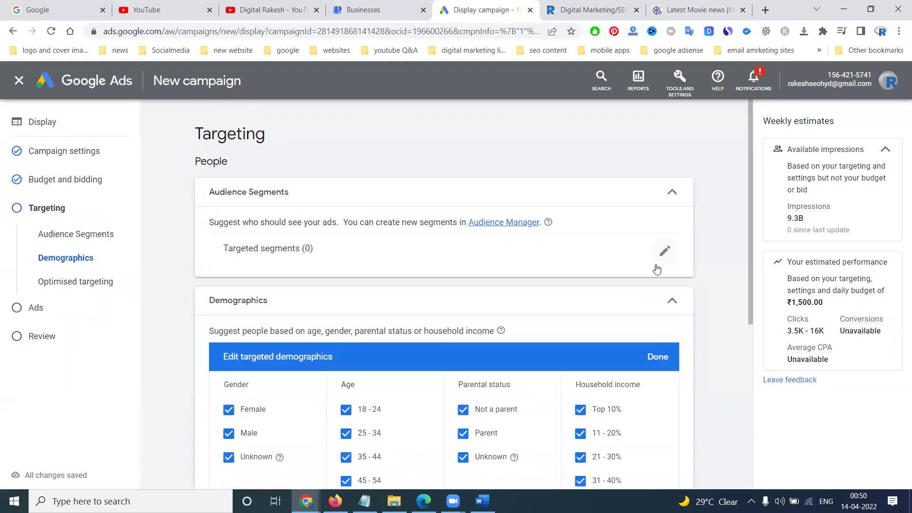
scroll(657, 269, "down", 3)
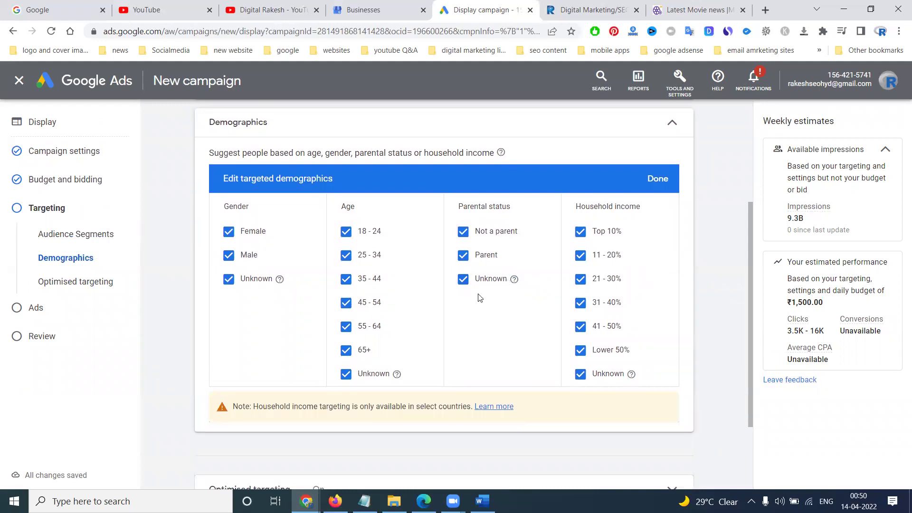
left_click(346, 374)
left_click(346, 350)
left_click(346, 327)
left_click(346, 303)
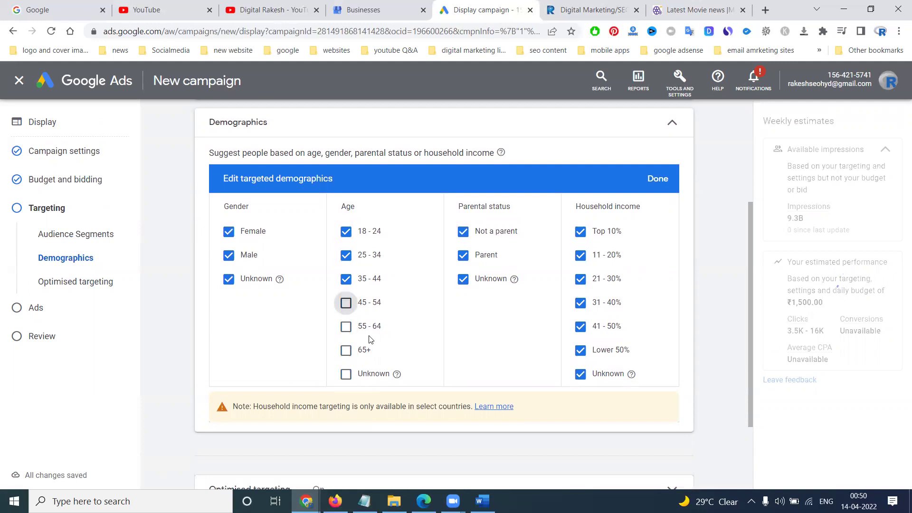
left_click(653, 180)
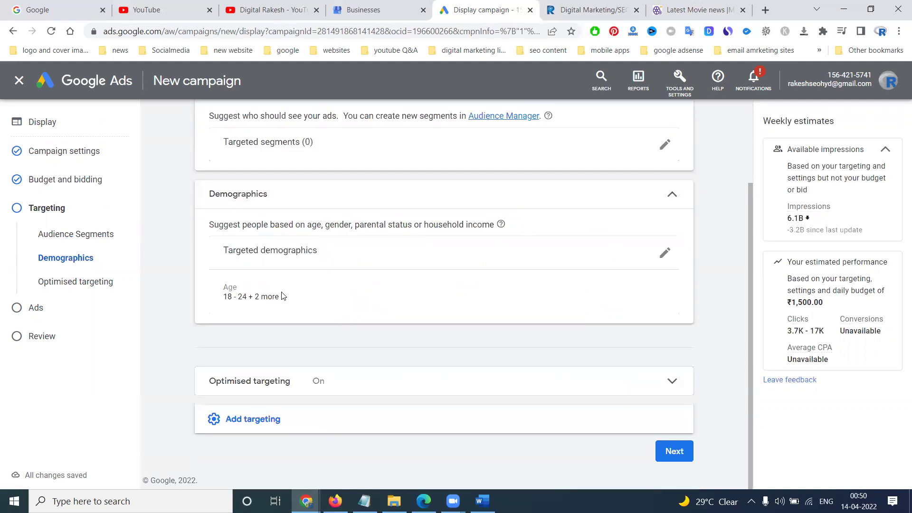
- Add a Placements targeting section
left_click(235, 421)
scroll(231, 254, "down", 2)
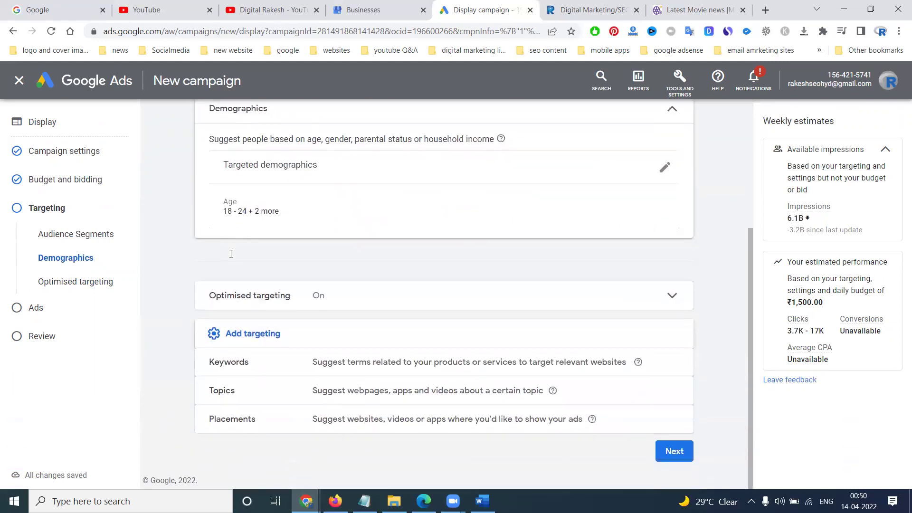
left_click(350, 420)
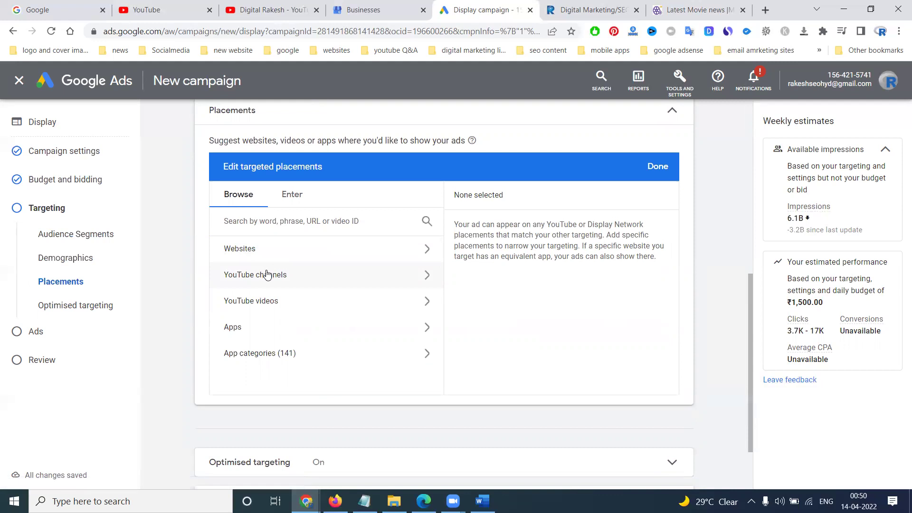
left_click(261, 252)
left_click(292, 215)
type("1")
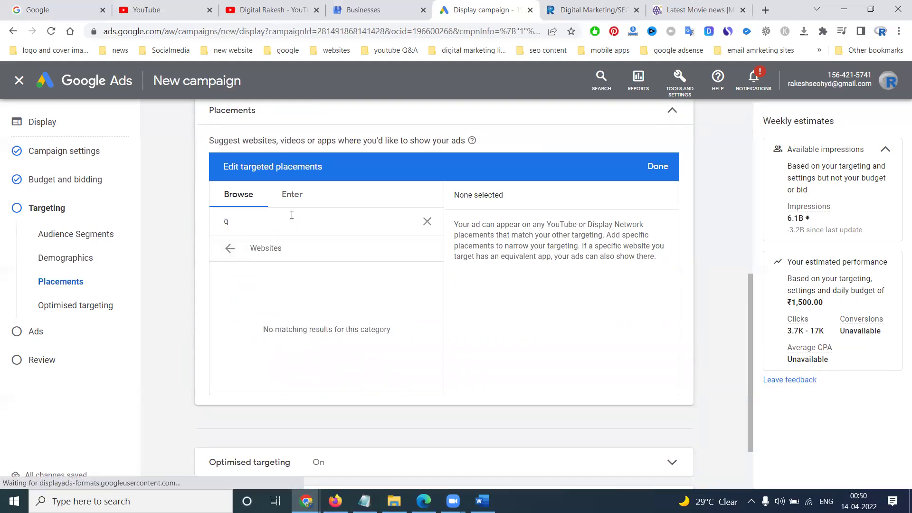
key("BackSpace")
type("123")
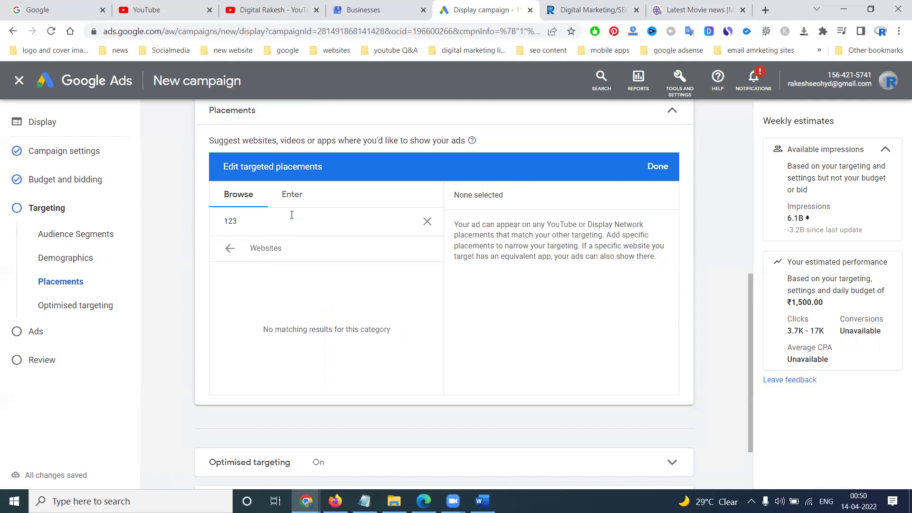
left_click(231, 247)
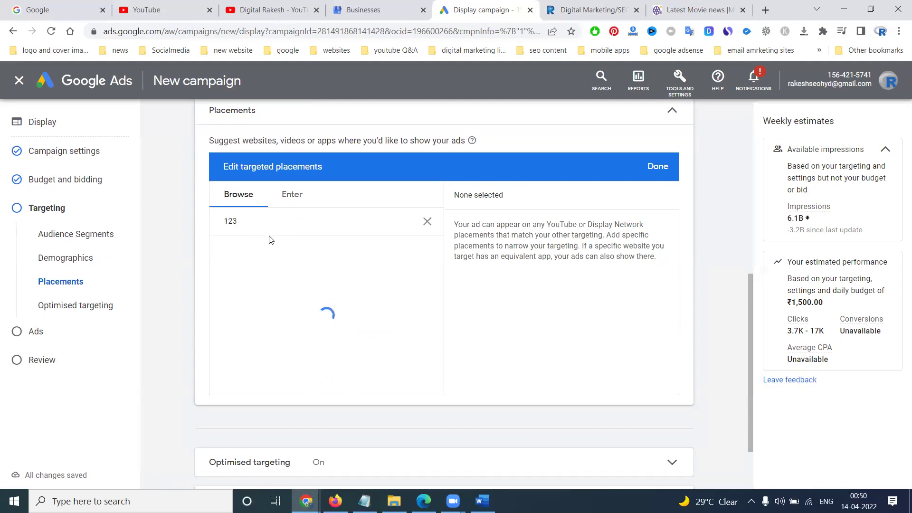
left_click(427, 222)
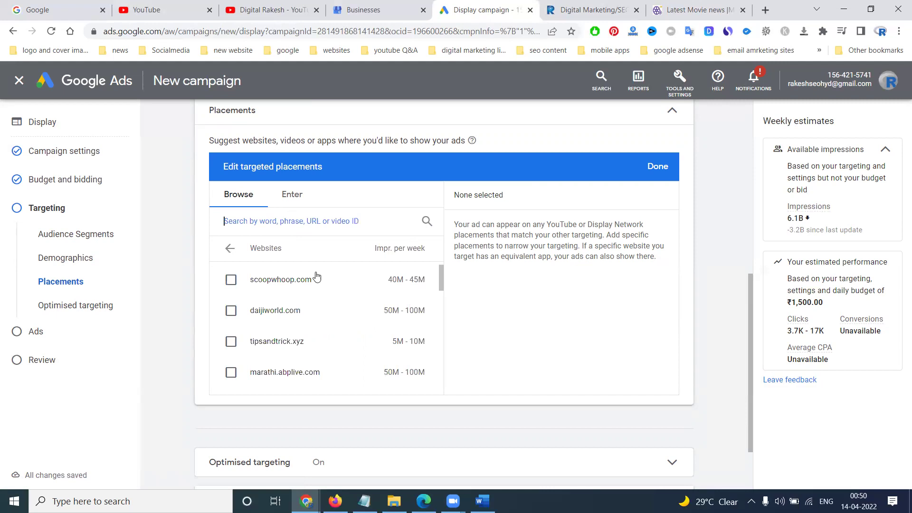
left_click(227, 248)
left_click(245, 249)
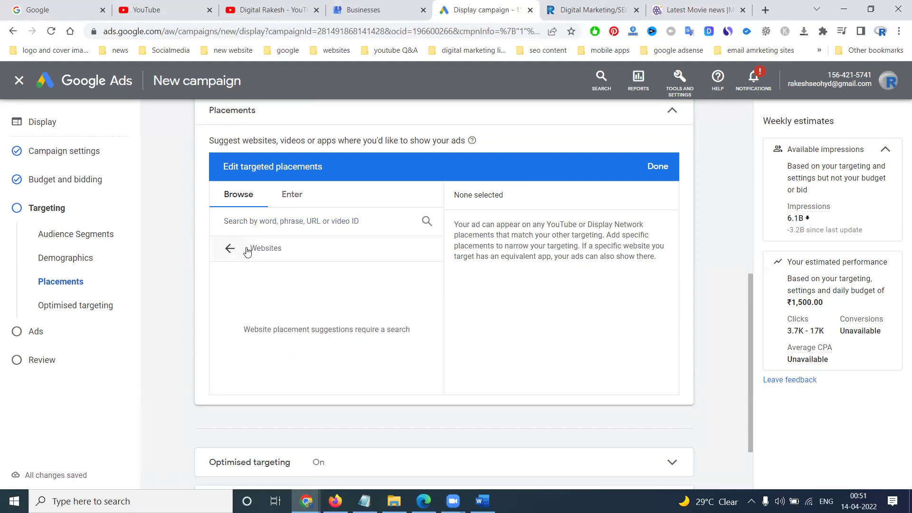
type("q")
key("BackSpace")
type("123")
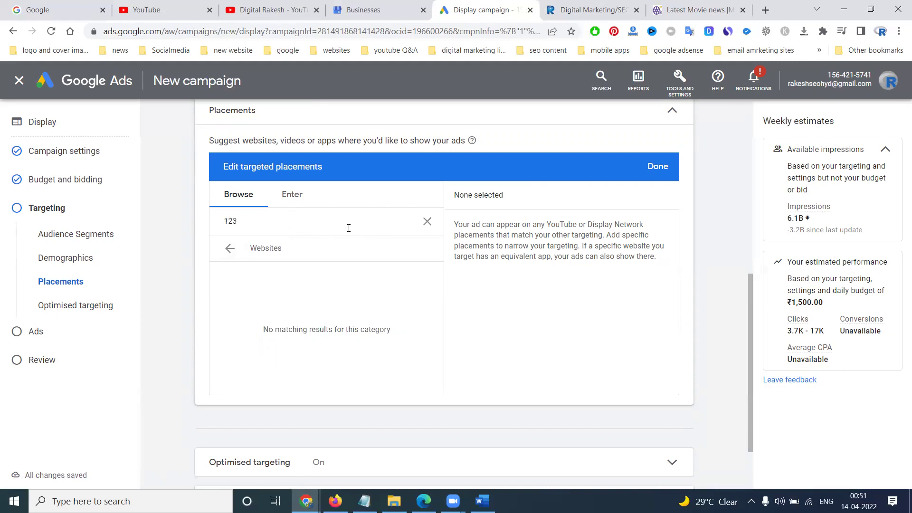
left_click(427, 222)
scroll(308, 306, "down", 2)
scroll(308, 305, "down", 4)
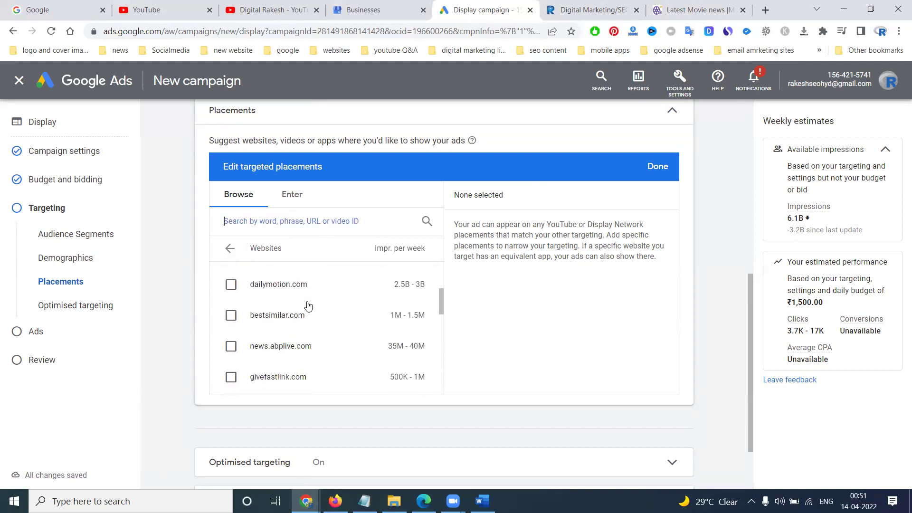
scroll(314, 335, "up", 4)
scroll(316, 337, "up", 2)
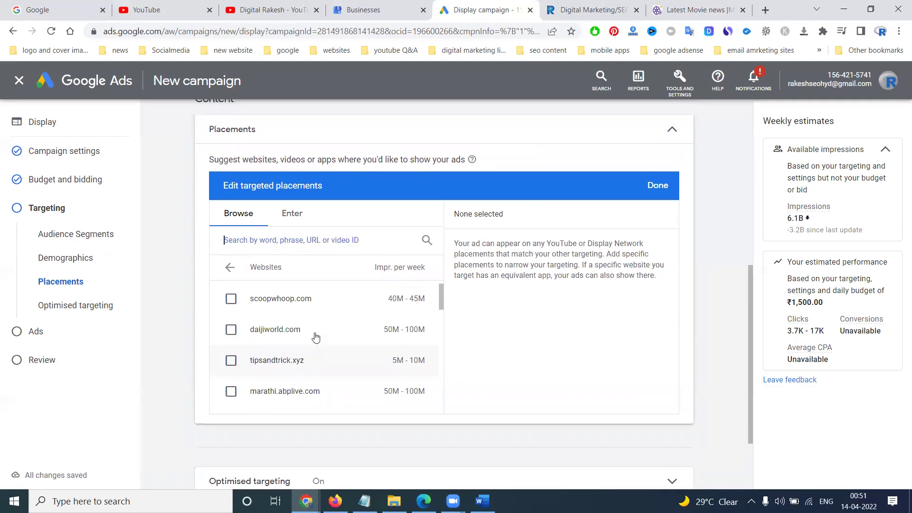
scroll(398, 383, "down", 10)
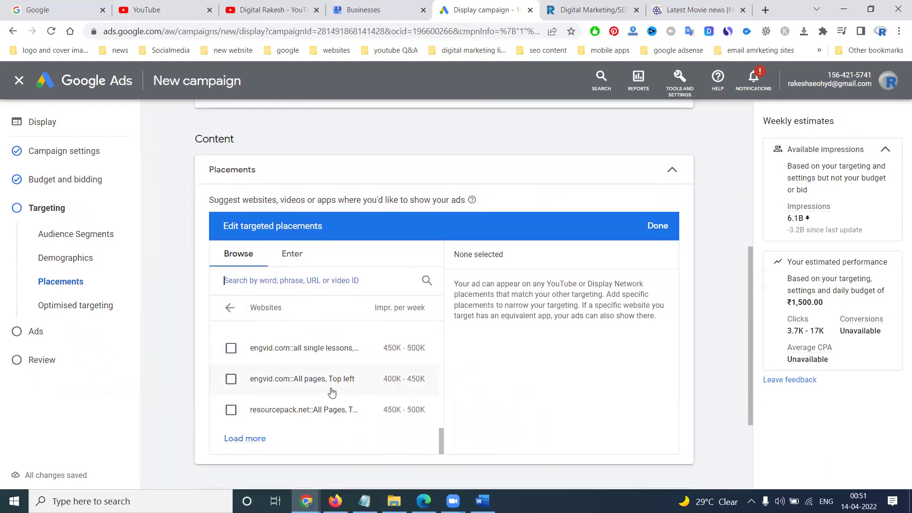
scroll(328, 394, "down", 1)
left_click(255, 380)
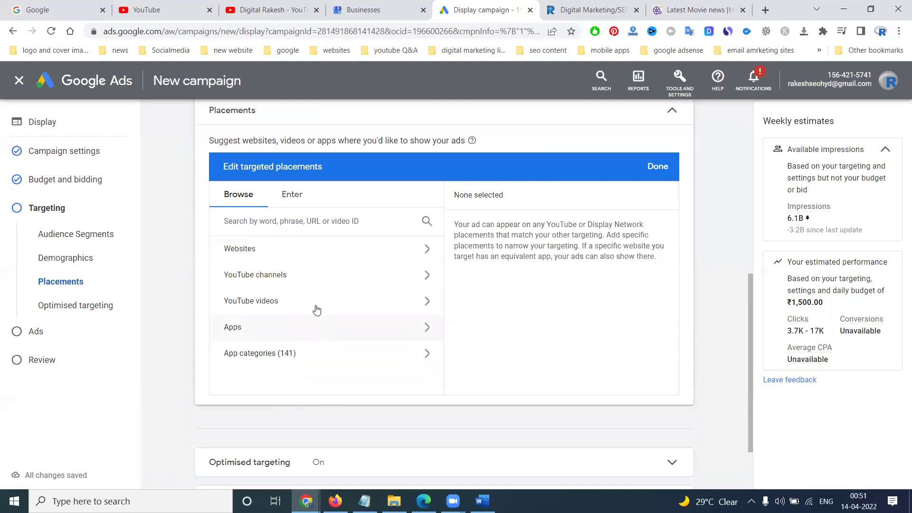
left_click(276, 253)
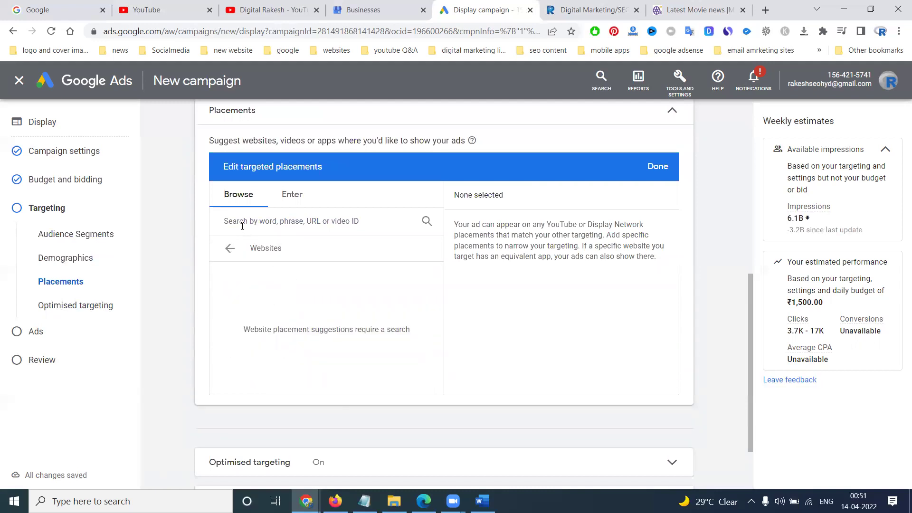
left_click(230, 248)
left_click(264, 273)
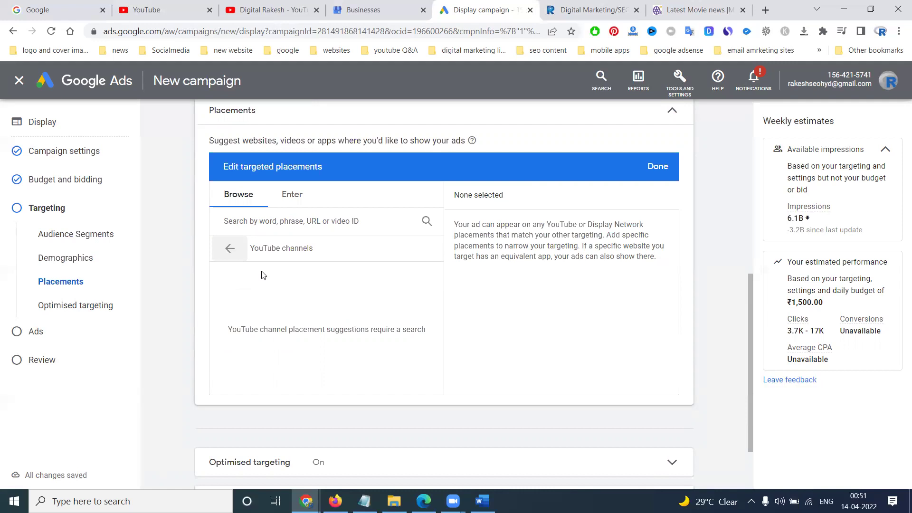
left_click(230, 248)
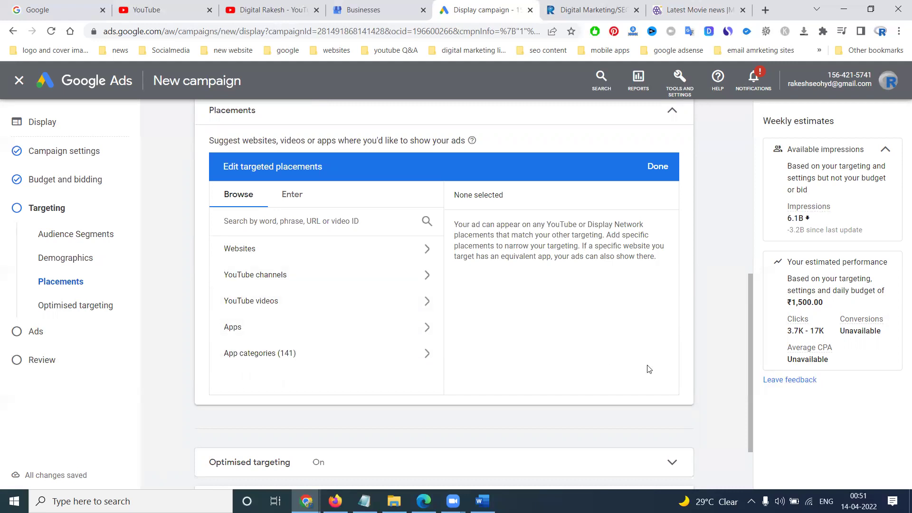
left_click(361, 255)
left_click(307, 220)
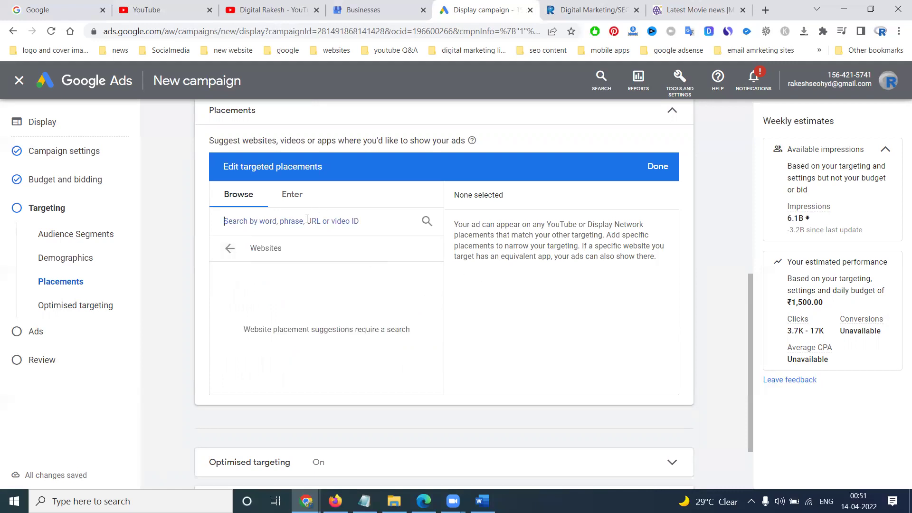
type("123")
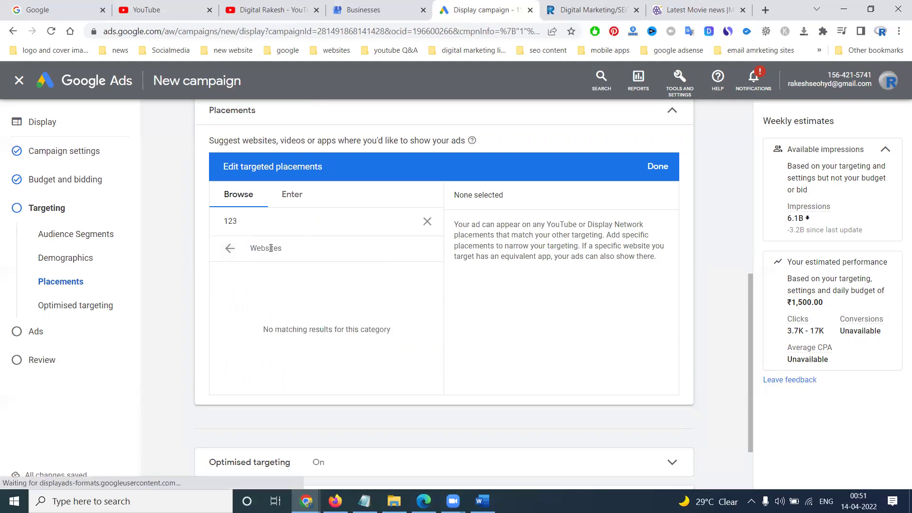
left_click(230, 249)
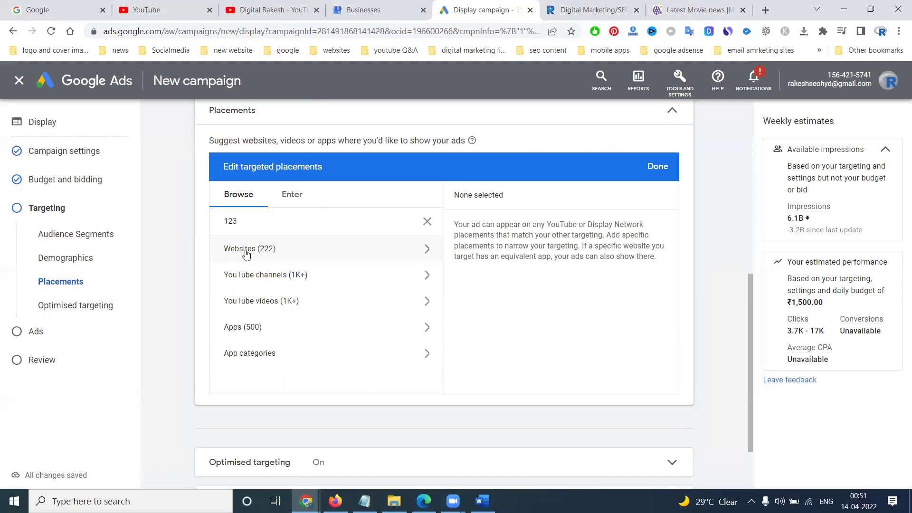
left_click(245, 250)
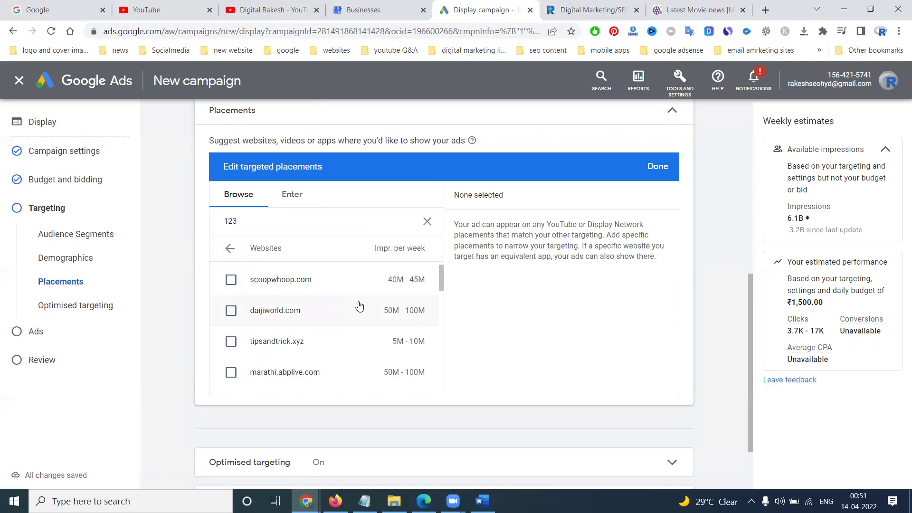
left_click(229, 248)
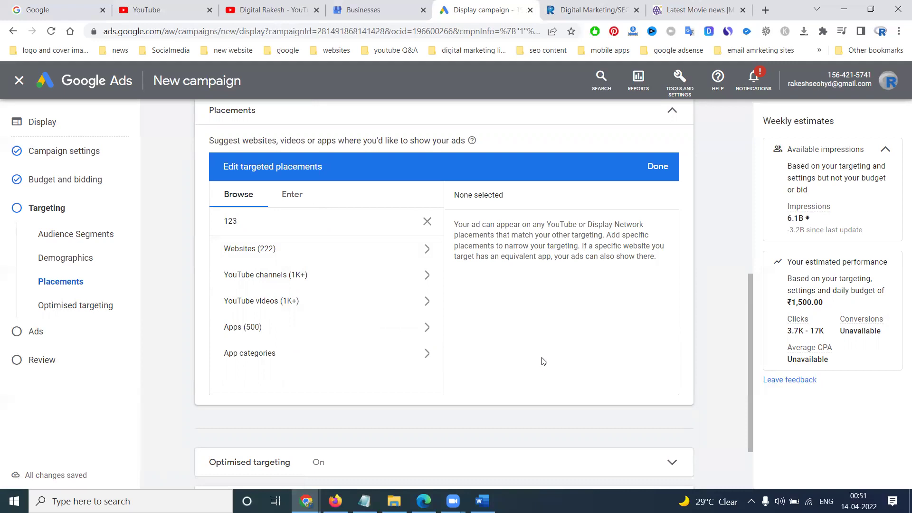
left_click(322, 257)
scroll(360, 298, "down", 10)
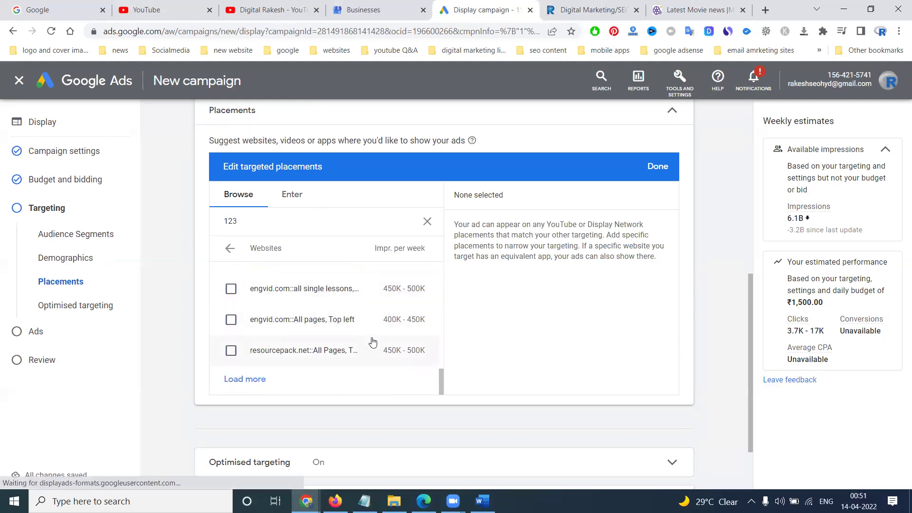
scroll(328, 300, "up", 10)
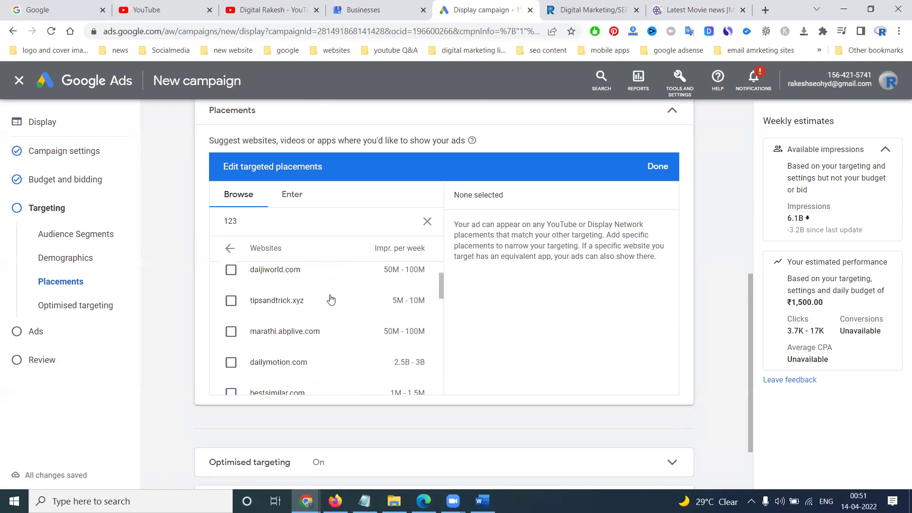
scroll(330, 300, "up", 1)
scroll(351, 395, "down", 1)
scroll(352, 395, "down", 1)
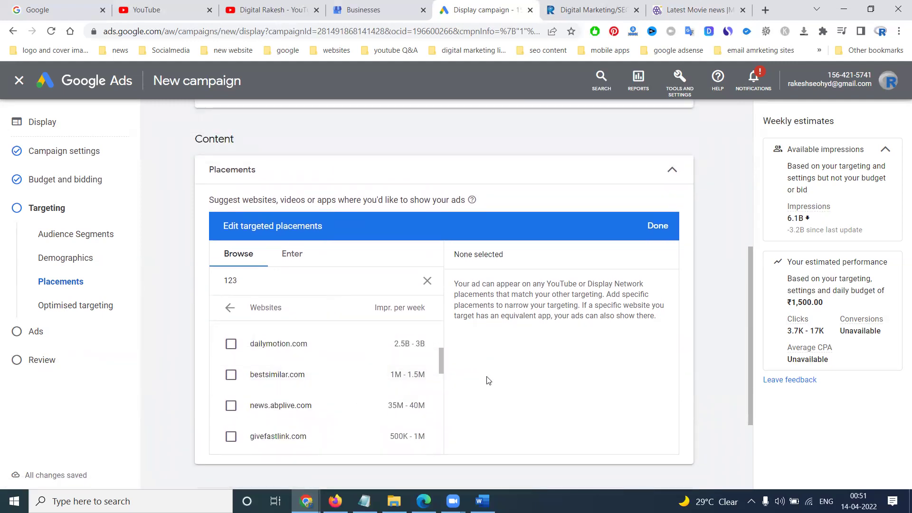
scroll(485, 375, "down", 3)
double_click(260, 164)
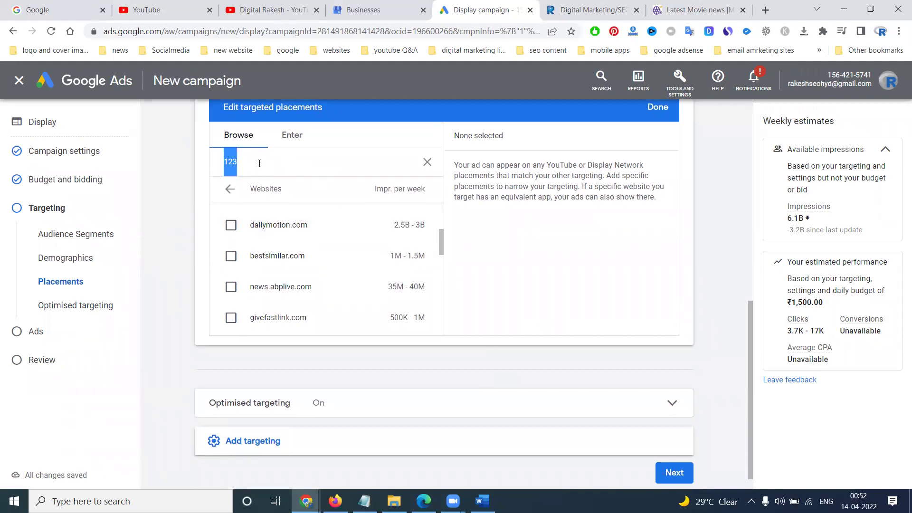
type("get")
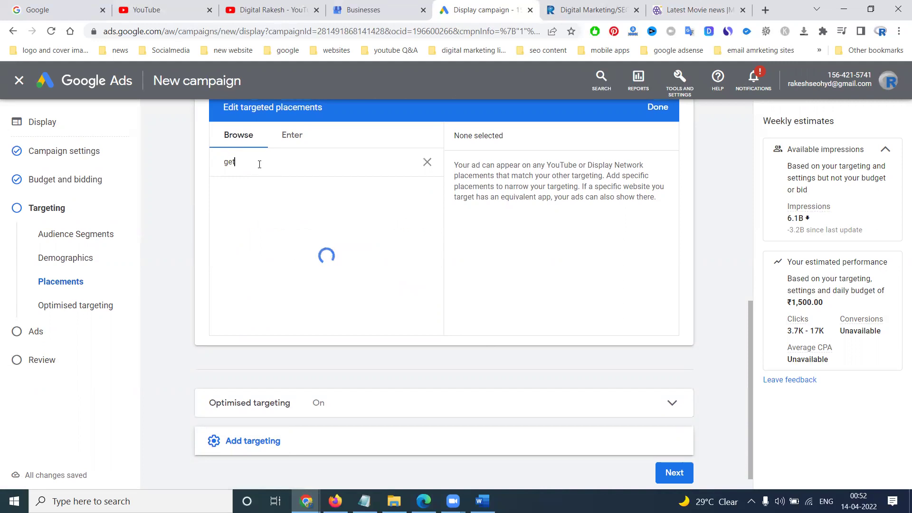
left_click(291, 137)
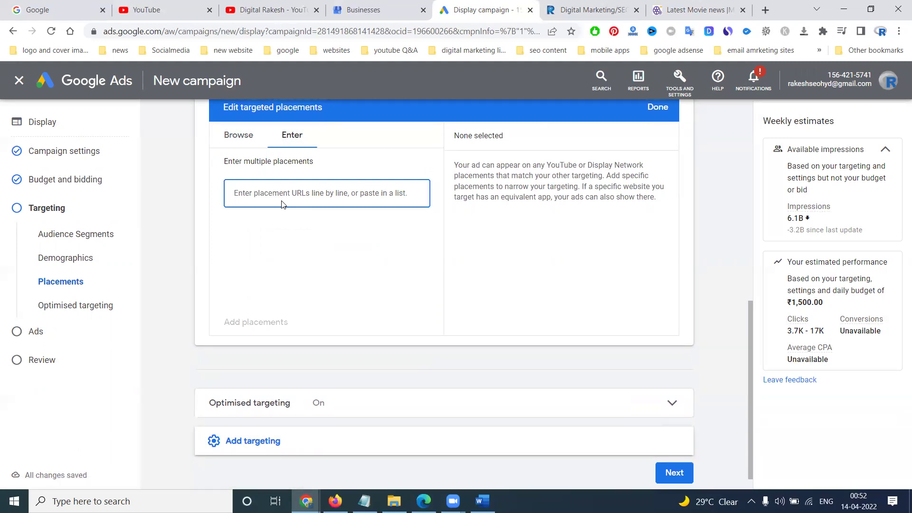
left_click(695, 15)
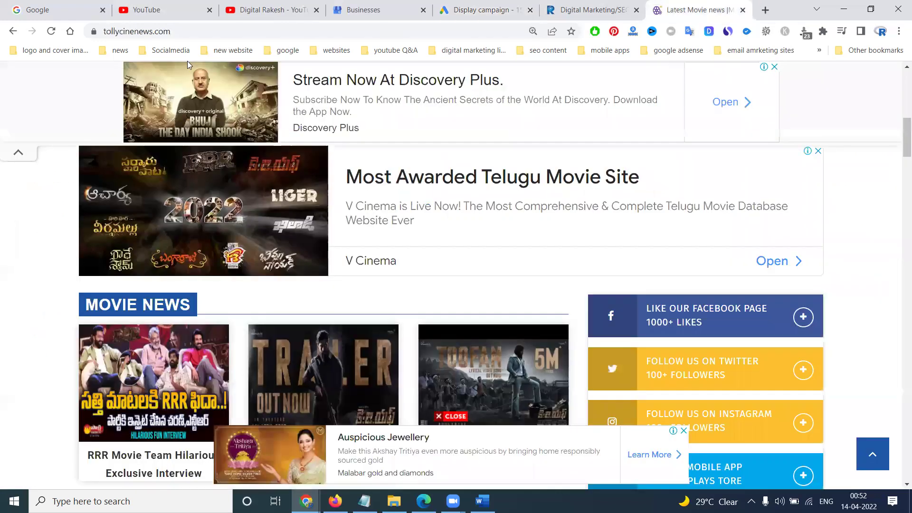
left_click(193, 27)
key("ctrl+c")
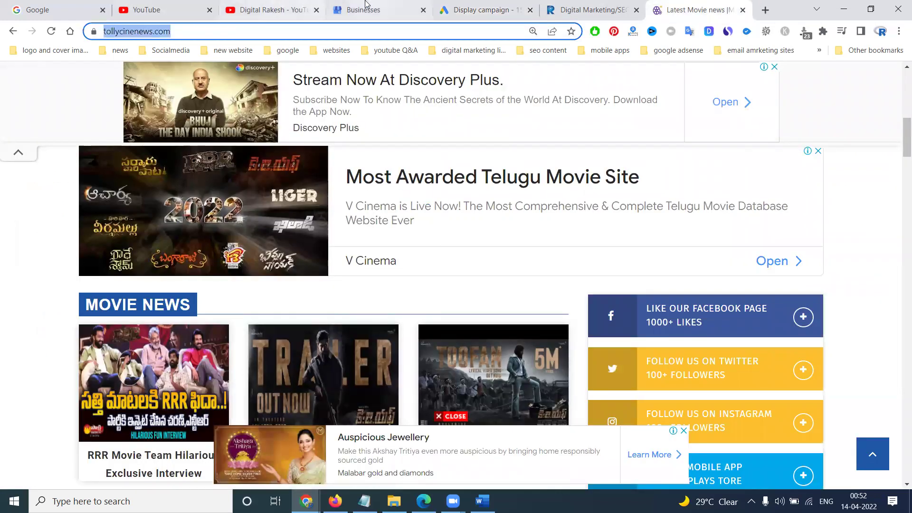
left_click(475, 10)
key("ctrl+v")
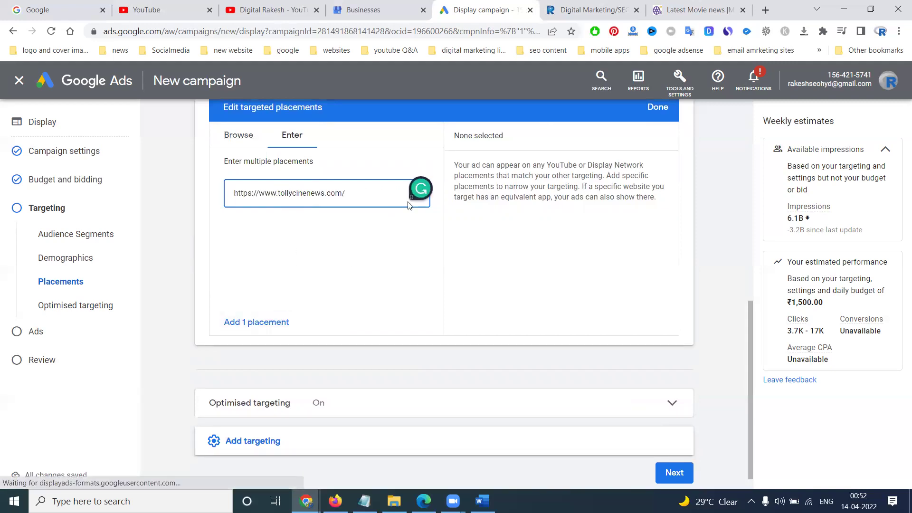
left_click(261, 321)
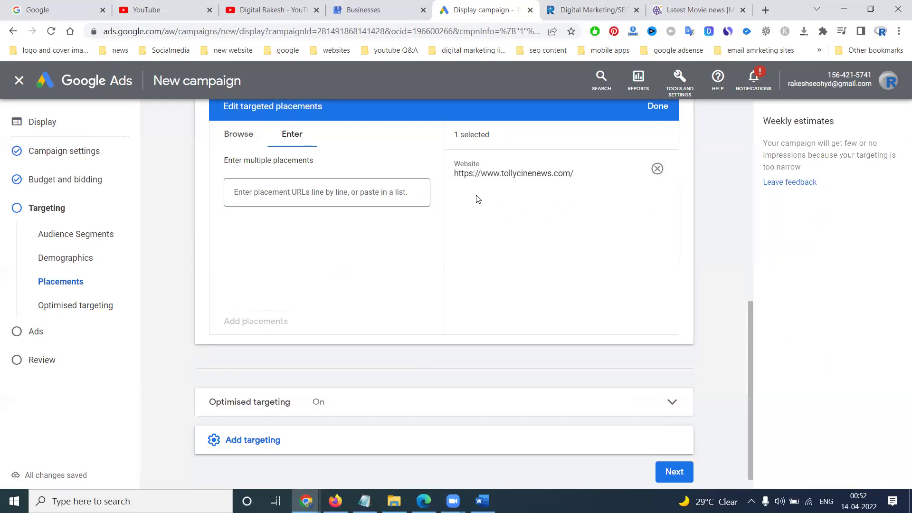
- Add a Topics targeting section and close it without choosing any topics
scroll(334, 421, "down", 1)
left_click(262, 421)
scroll(335, 305, "down", 1)
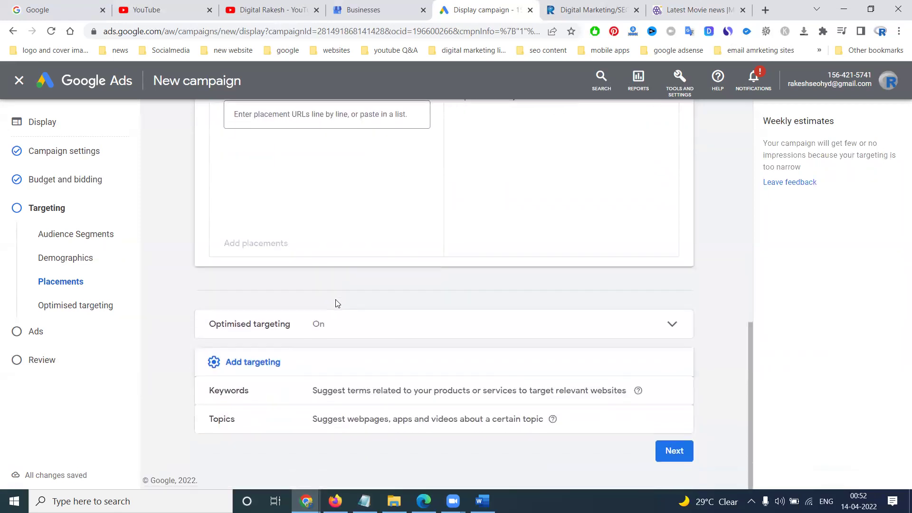
left_click(327, 417)
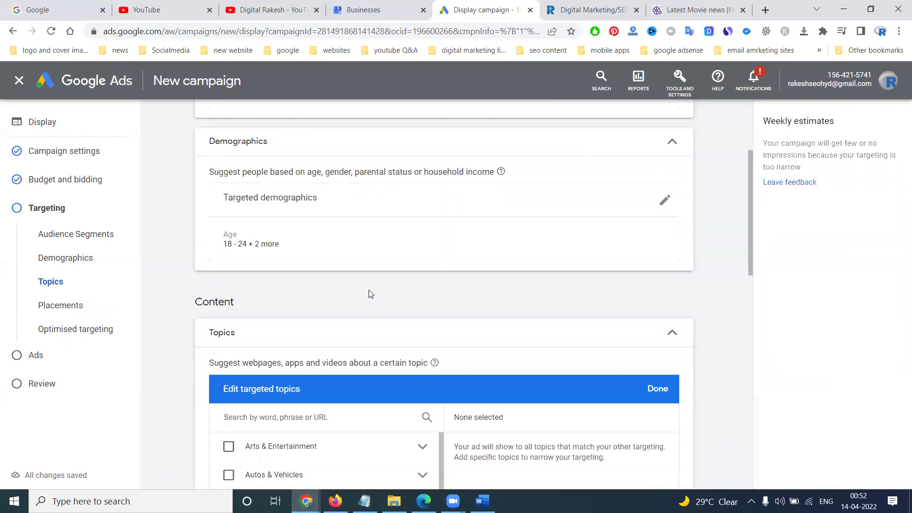
scroll(370, 294, "down", 5)
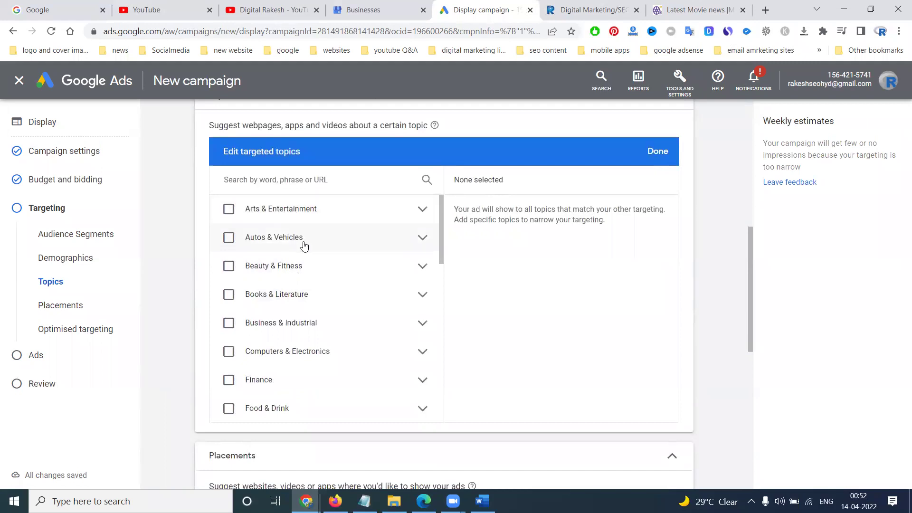
scroll(304, 247, "down", 5)
scroll(307, 252, "up", 5)
left_click(658, 151)
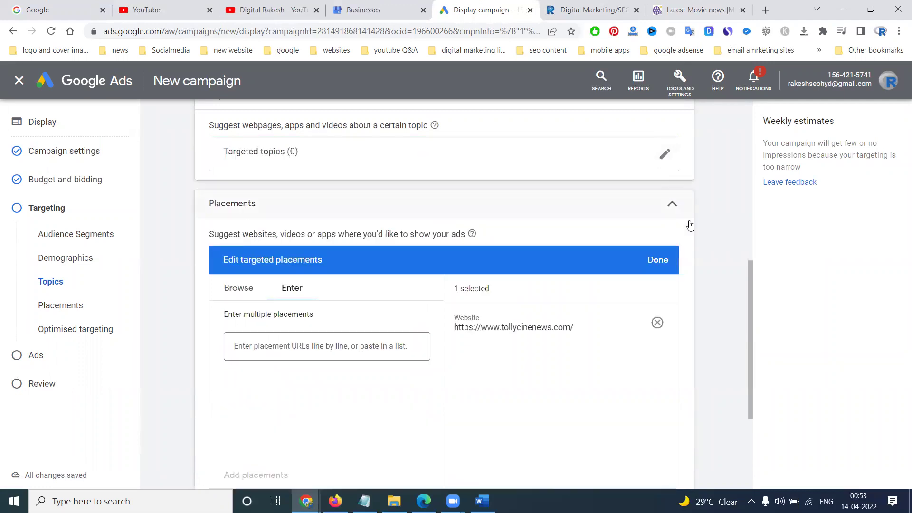
scroll(707, 263, "down", 4)
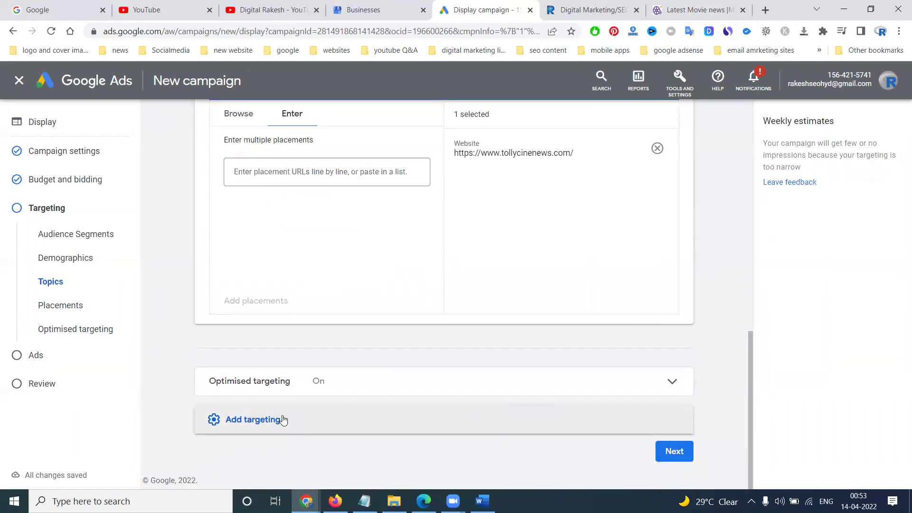
left_click(257, 418)
- Add a Keywords section, expand Optimised targeting leaving it on, and continue to the Ads step
left_click(322, 420)
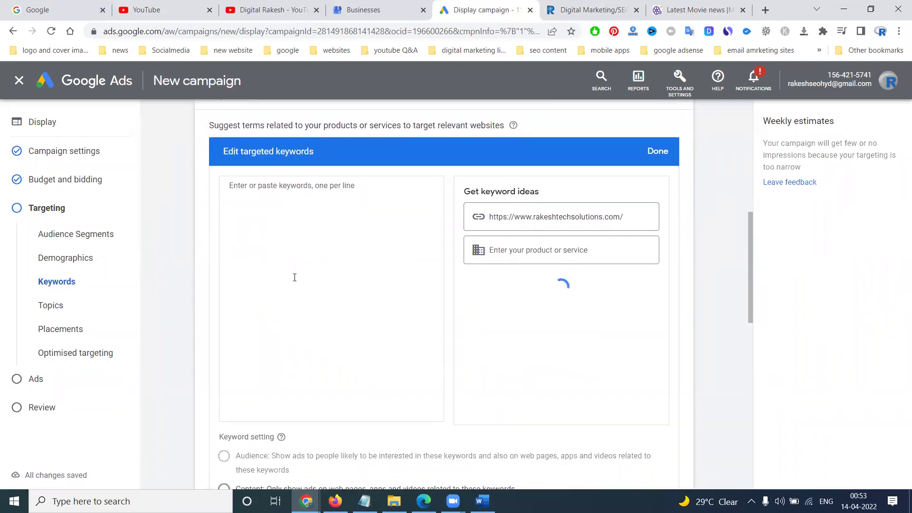
scroll(295, 278, "down", 3)
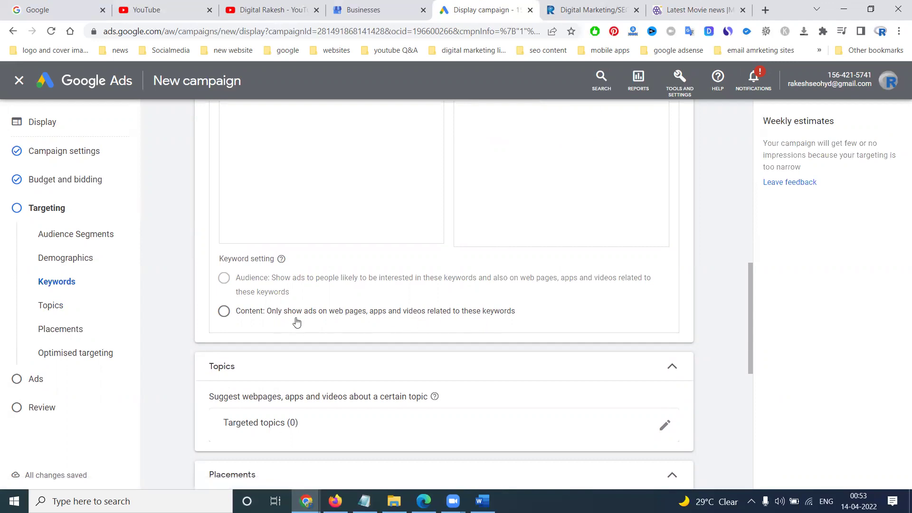
scroll(297, 322, "down", 2)
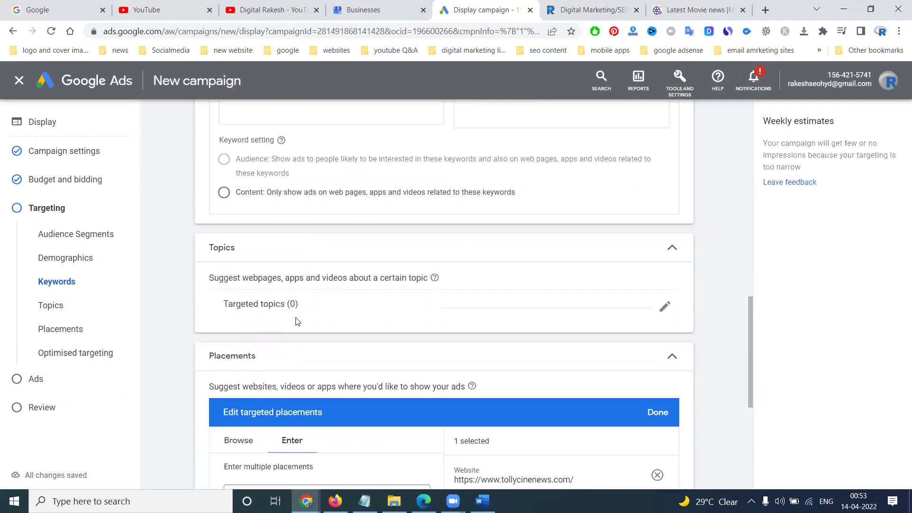
scroll(672, 295, "down", 5)
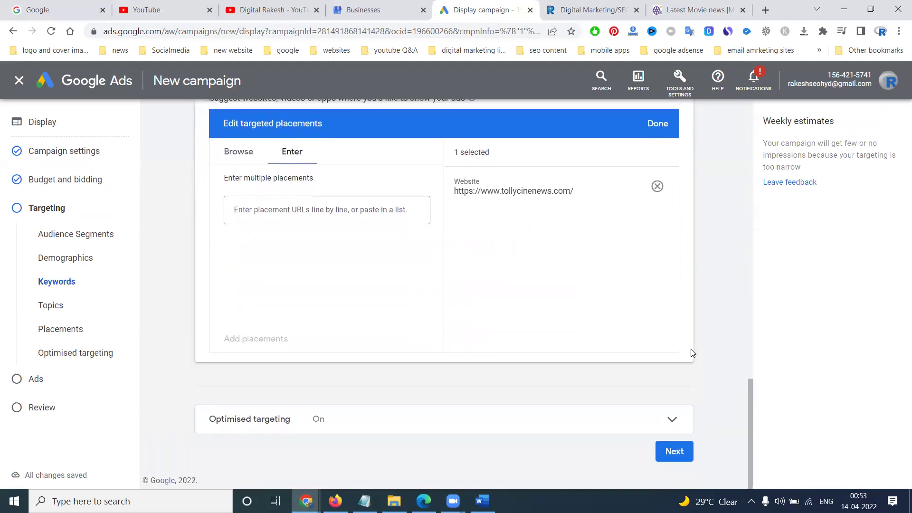
left_click(680, 420)
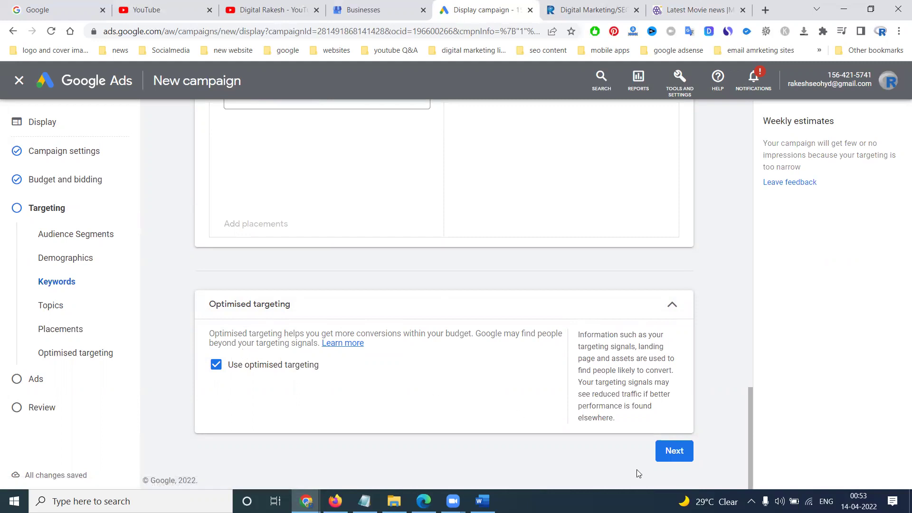
left_click(670, 455)
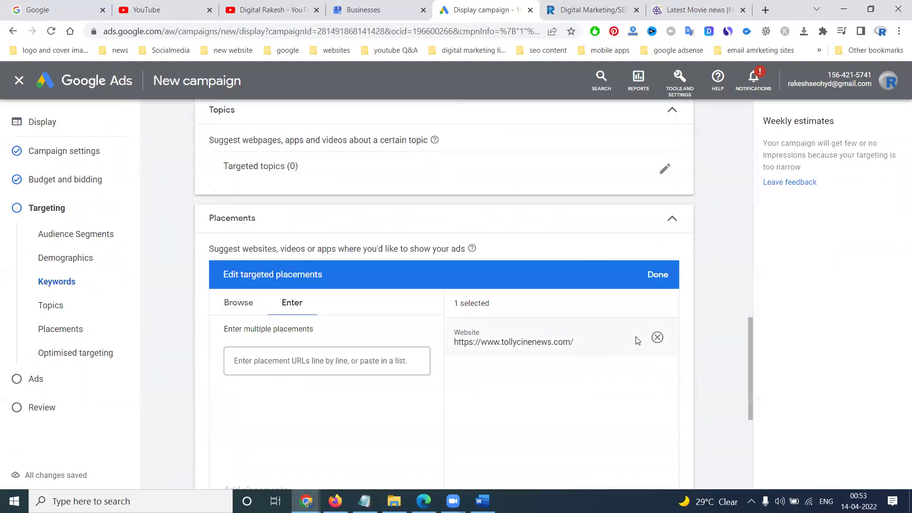
left_click(679, 452)
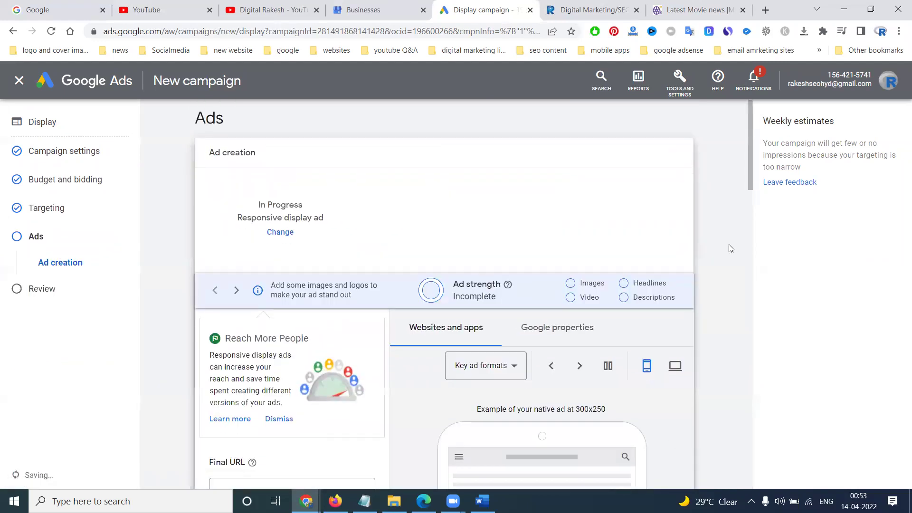
- Look through the ad's logo picker and close it without choosing a logo
scroll(731, 247, "down", 5)
scroll(729, 244, "down", 5)
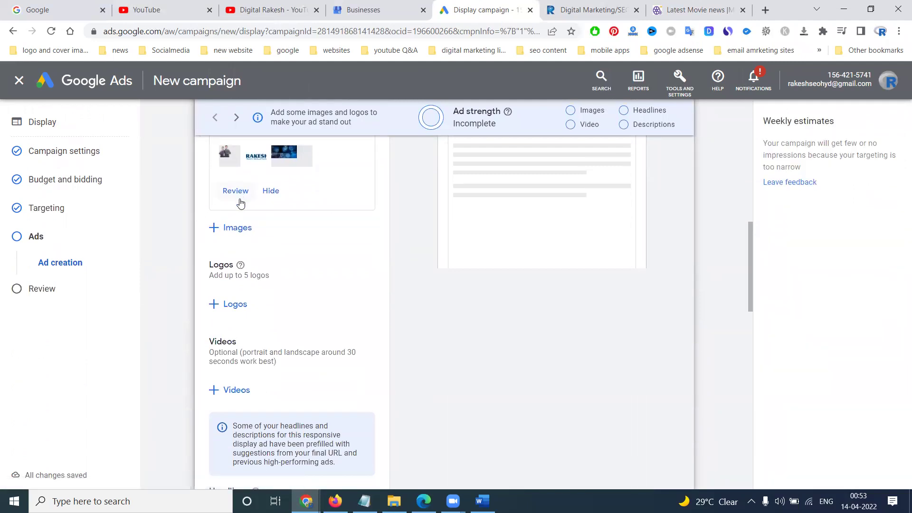
left_click(236, 305)
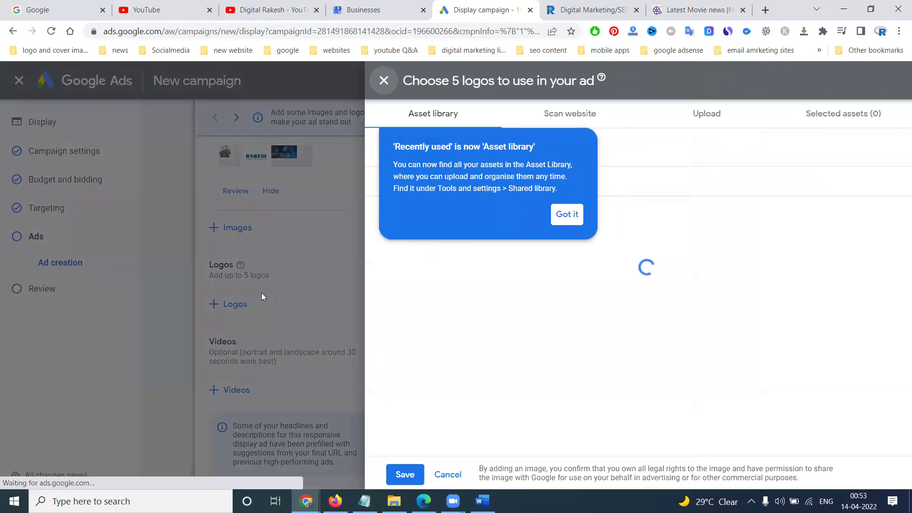
left_click(567, 215)
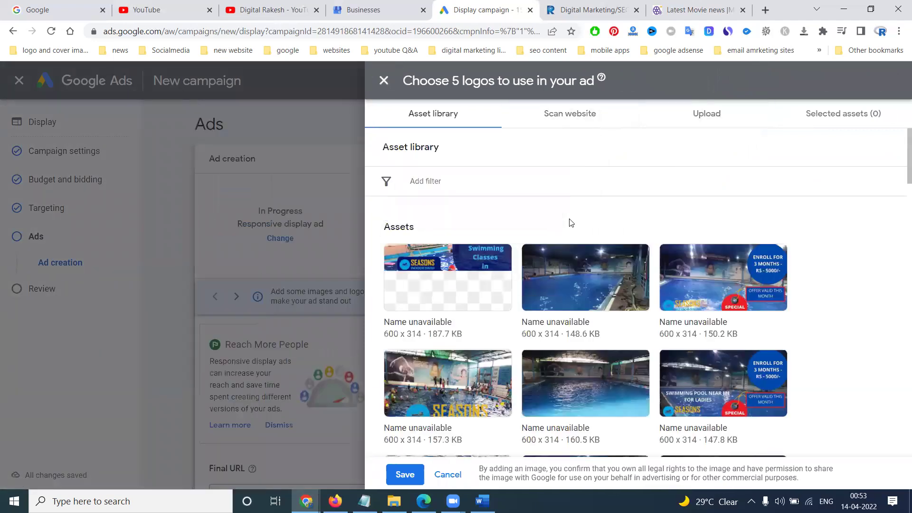
left_click(555, 114)
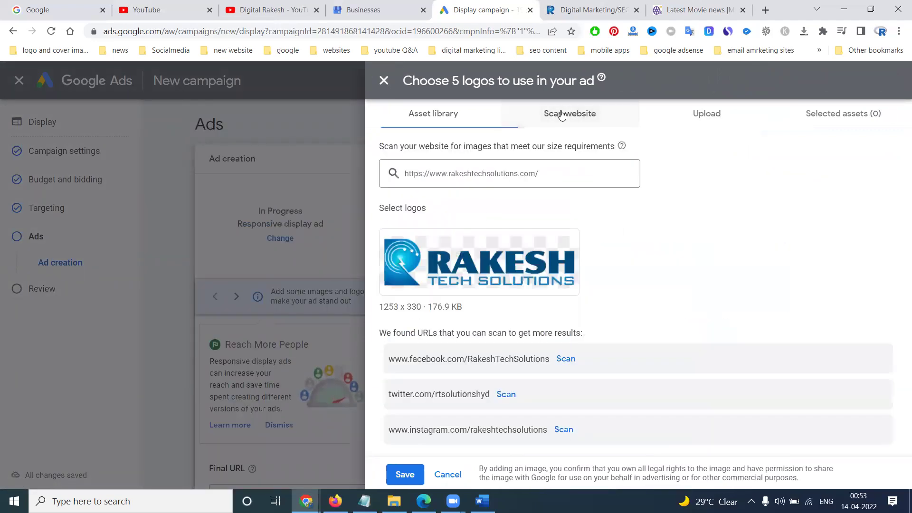
left_click(383, 82)
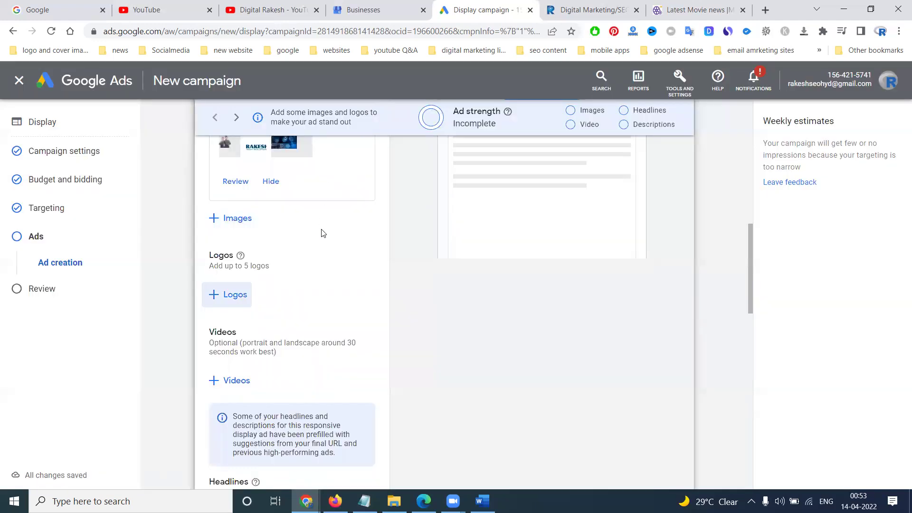
- Read the Learn more help on ad images, then bring up the image picker
scroll(324, 233, "up", 2)
left_click(292, 206)
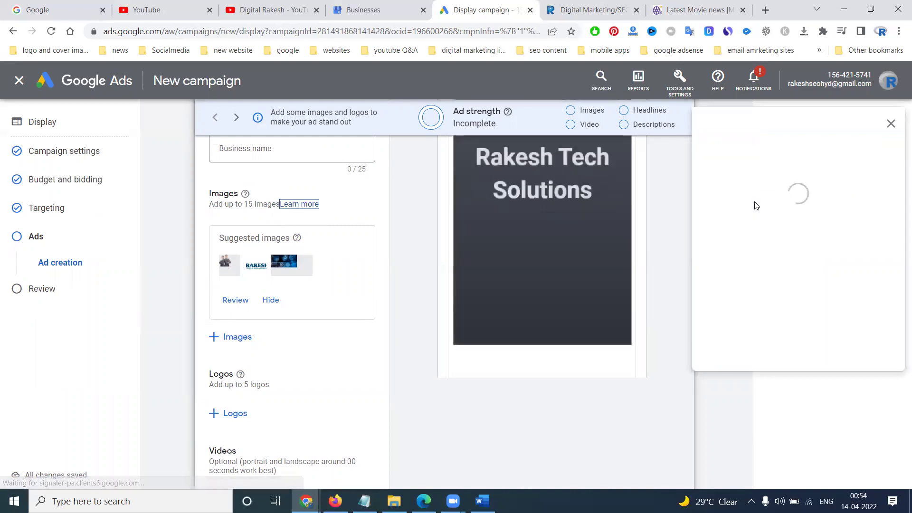
scroll(795, 266, "down", 7)
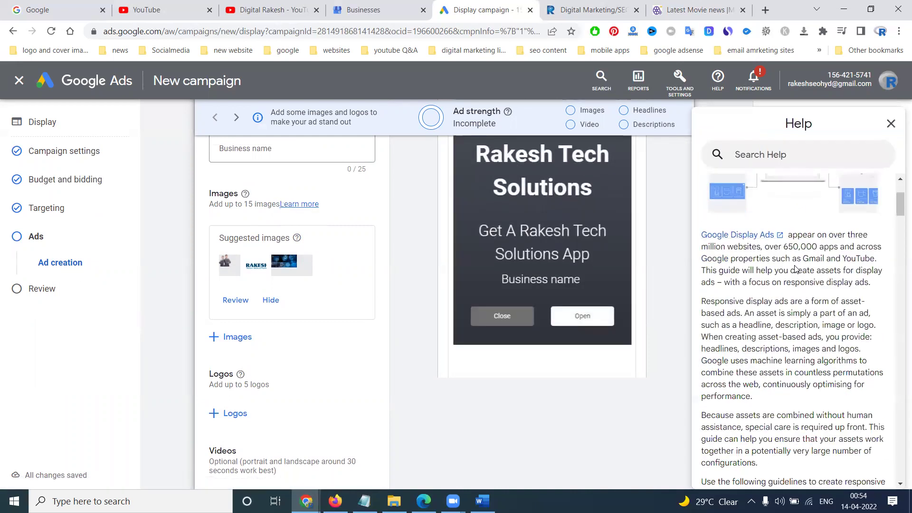
scroll(796, 269, "down", 15)
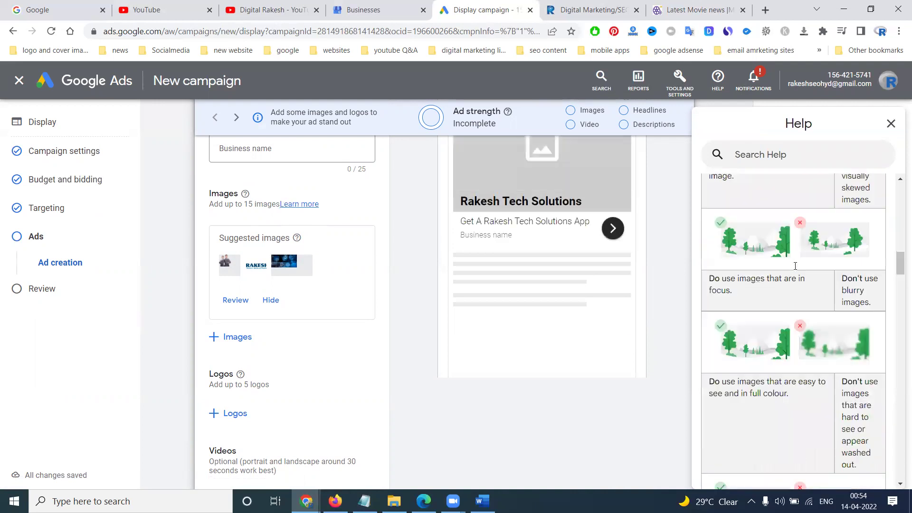
scroll(796, 270, "down", 15)
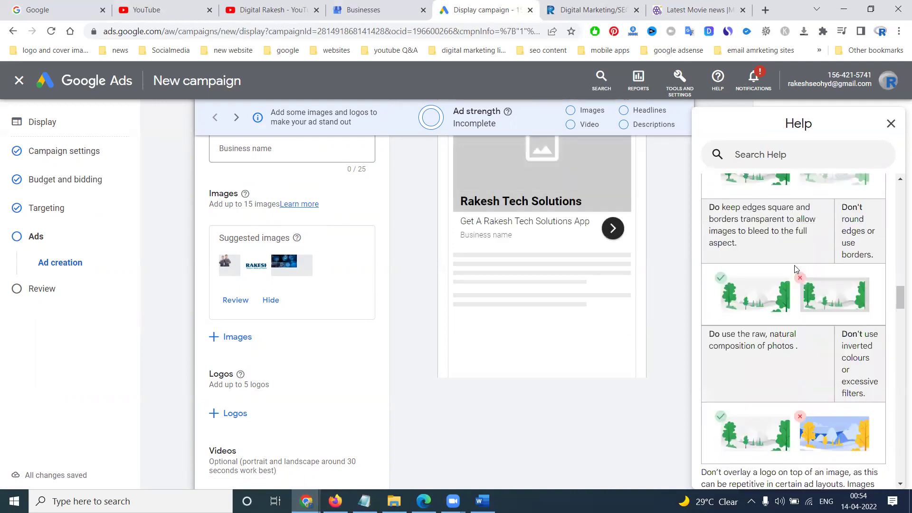
scroll(797, 269, "down", 15)
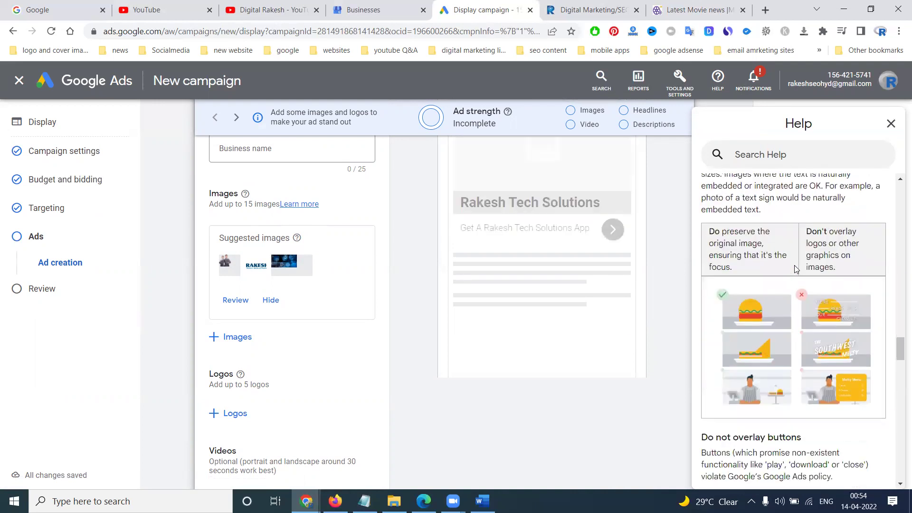
scroll(797, 269, "down", 15)
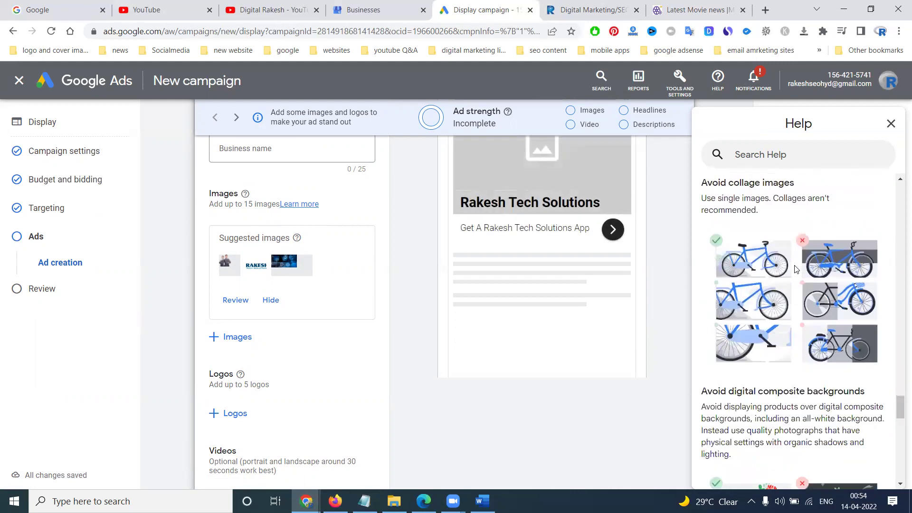
scroll(796, 269, "down", 10)
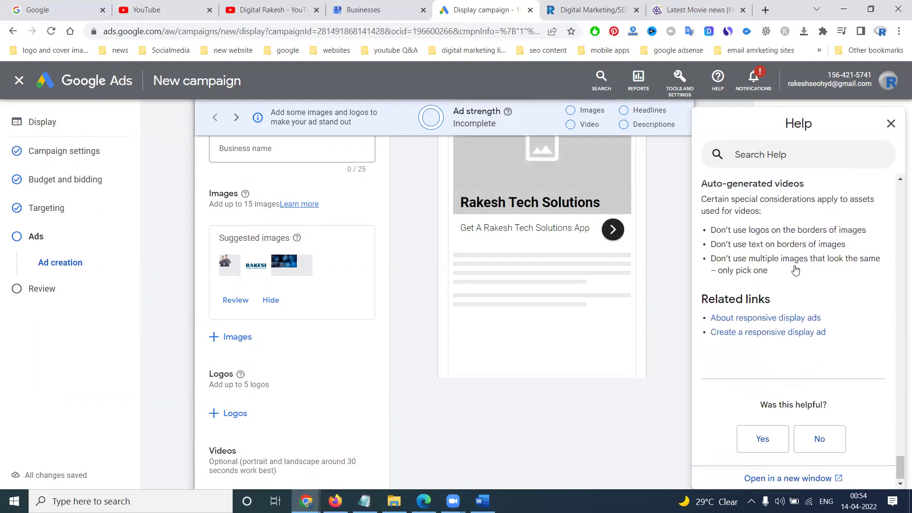
left_click(239, 338)
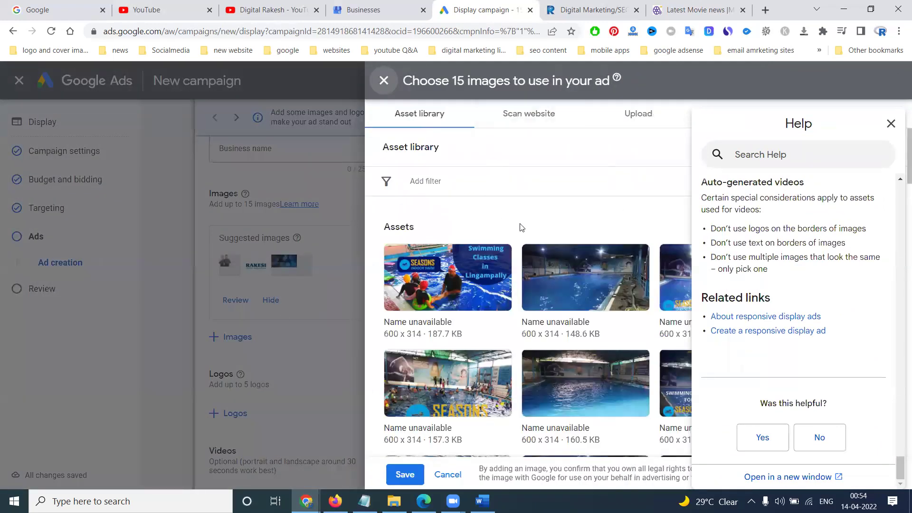
- Upload two long-named promotional images from D:\Rakesh Tech Solutions, then cancel the picker
mouse_move(614, 273)
left_click(890, 124)
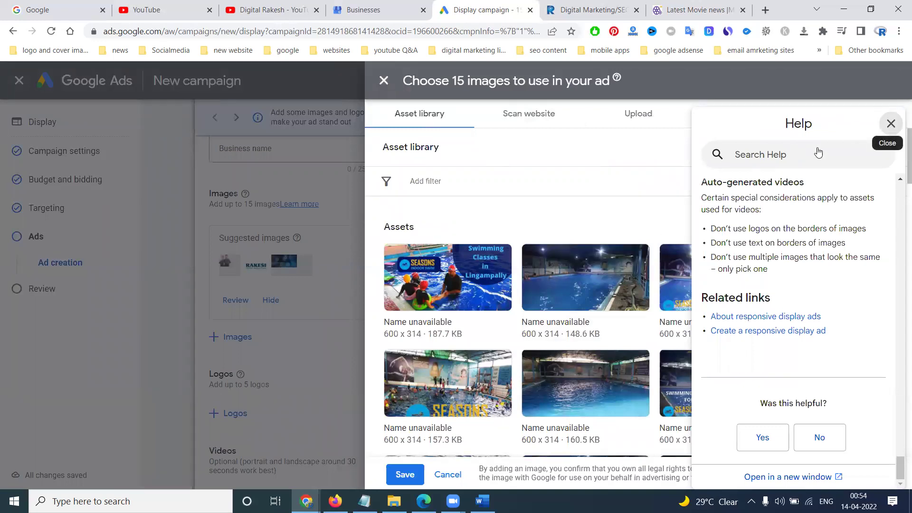
left_click(638, 114)
left_click(639, 321)
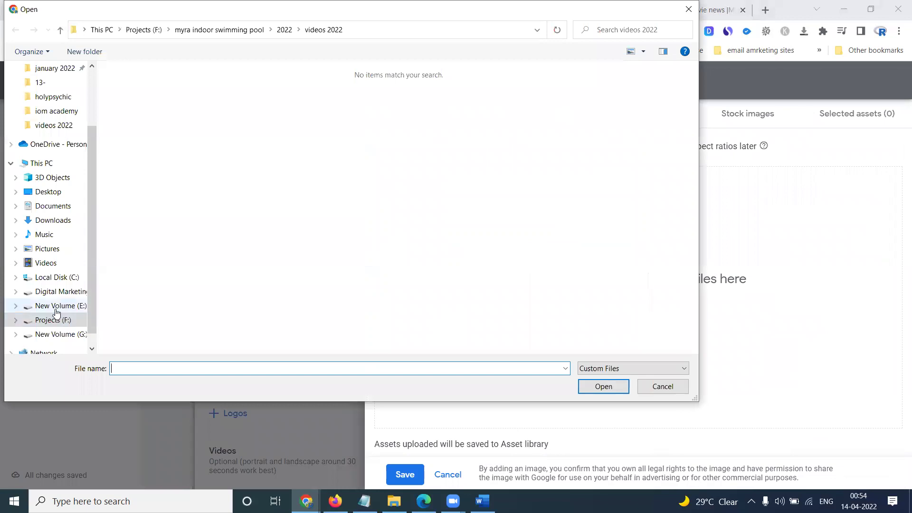
left_click(56, 307)
left_click(57, 291)
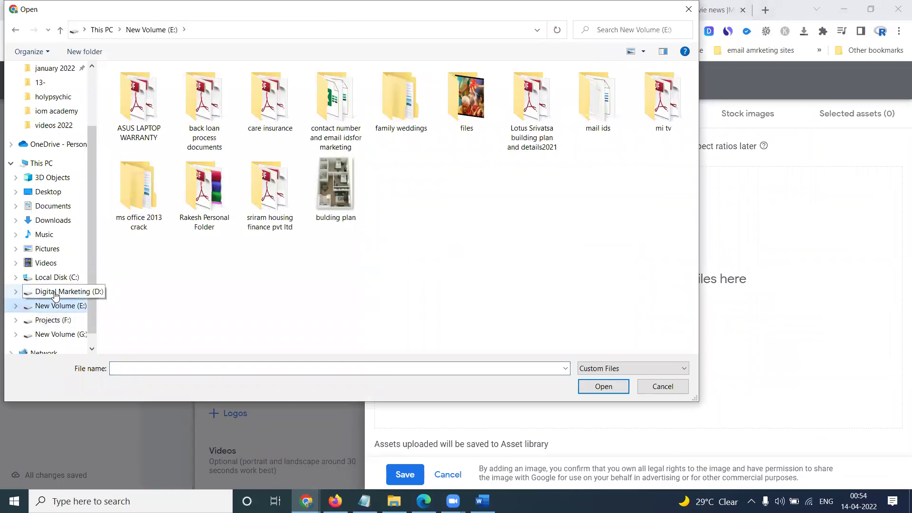
double_click(138, 190)
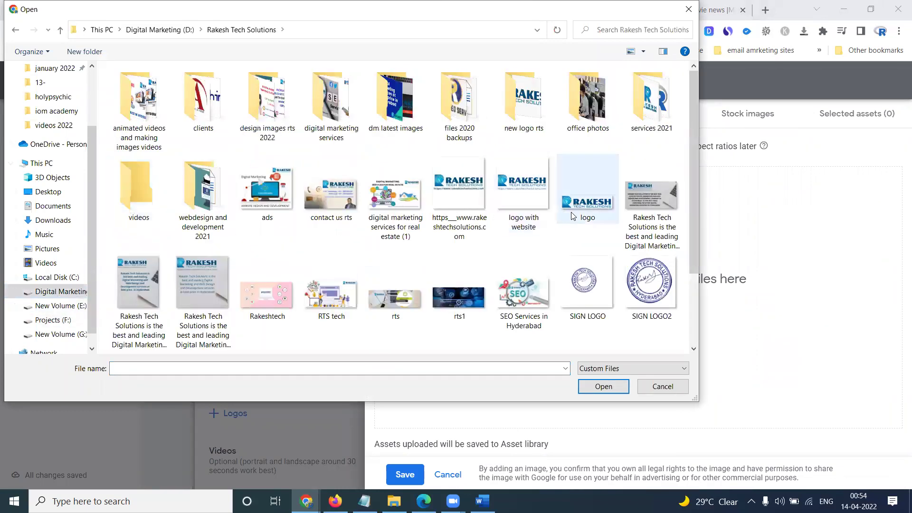
left_click(639, 203)
double_click(638, 203)
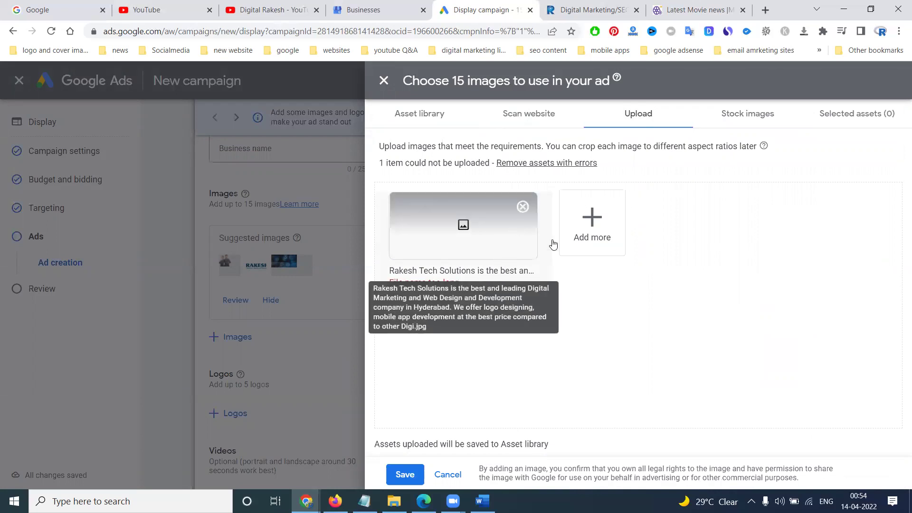
left_click(592, 220)
double_click(636, 209)
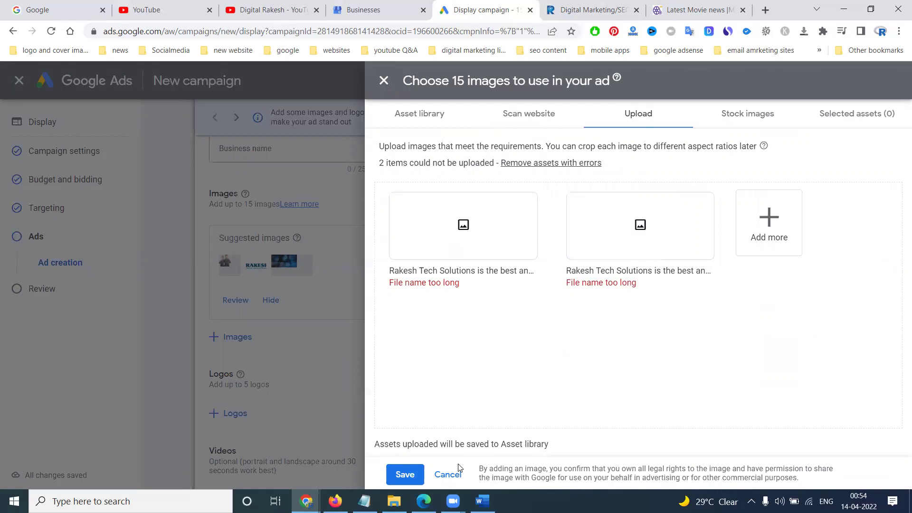
left_click(446, 474)
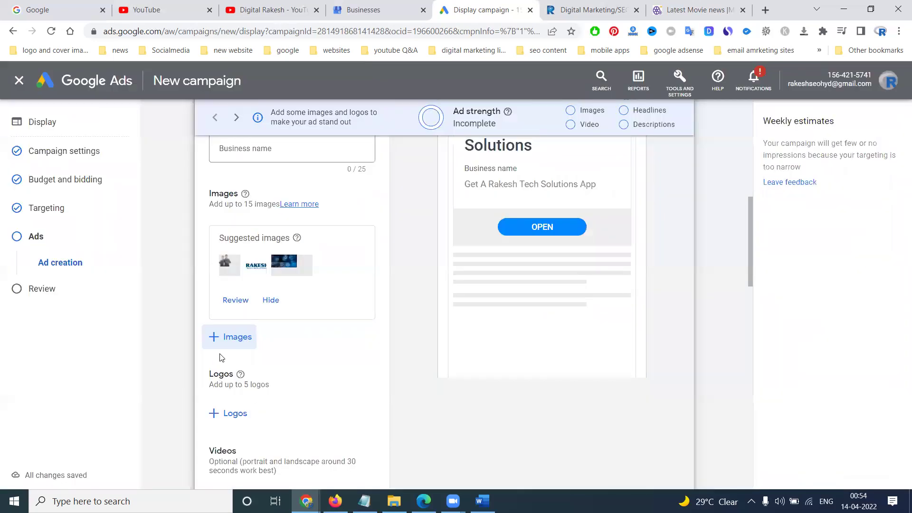
- Upload logo with website.png, remove the 'File name too long' cards, and save it as the ad image
left_click(223, 337)
left_click(777, 231)
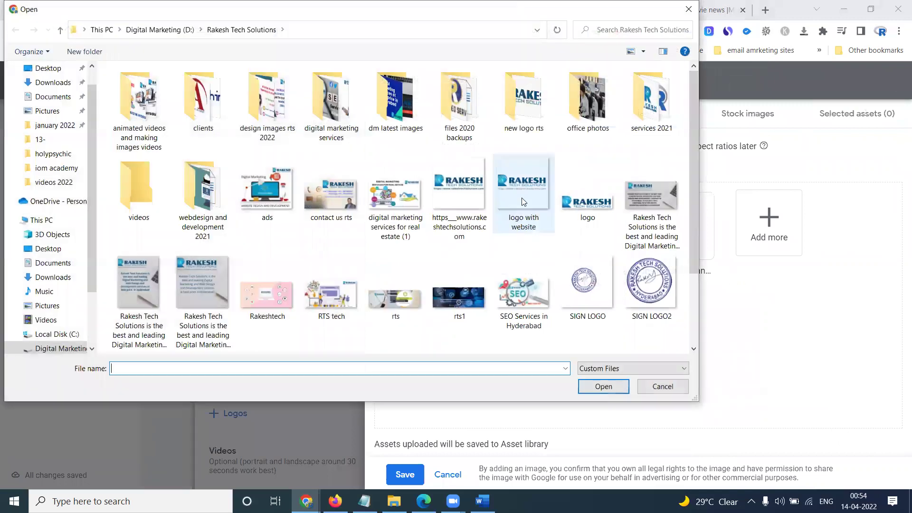
double_click(522, 198)
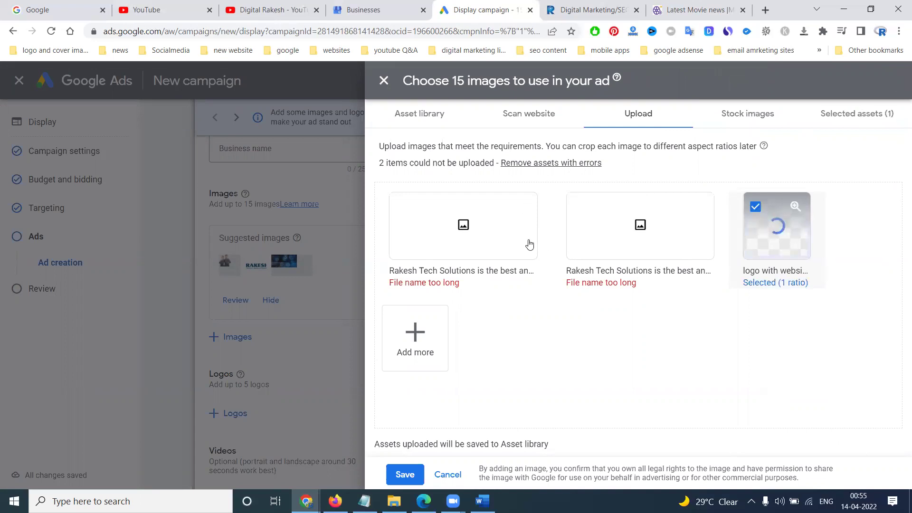
left_click(523, 208)
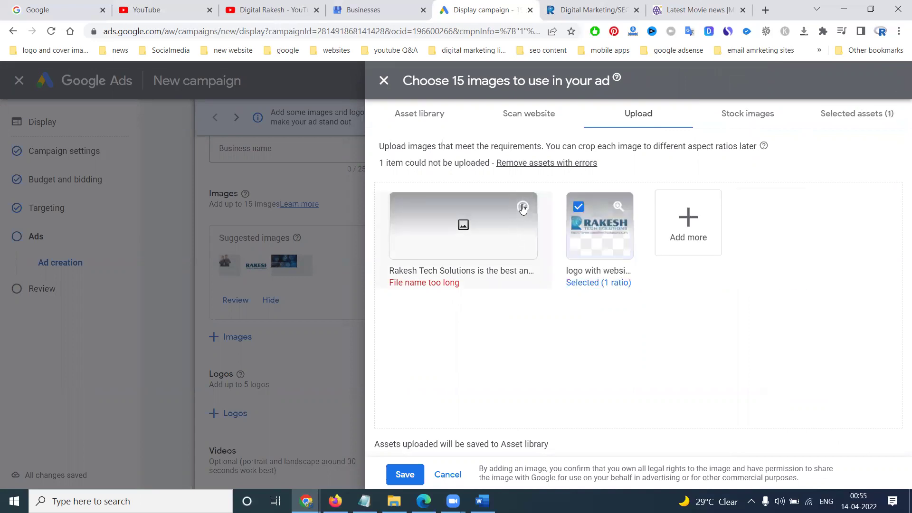
left_click(523, 208)
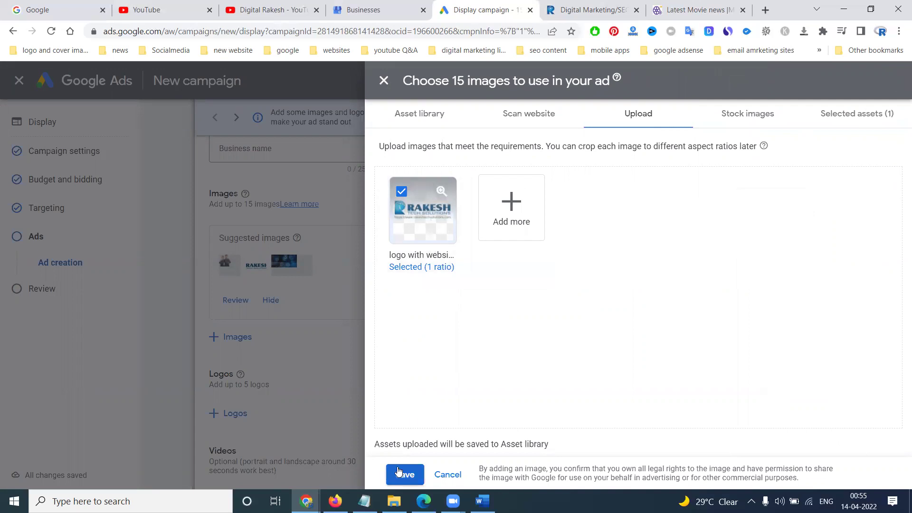
left_click(499, 220)
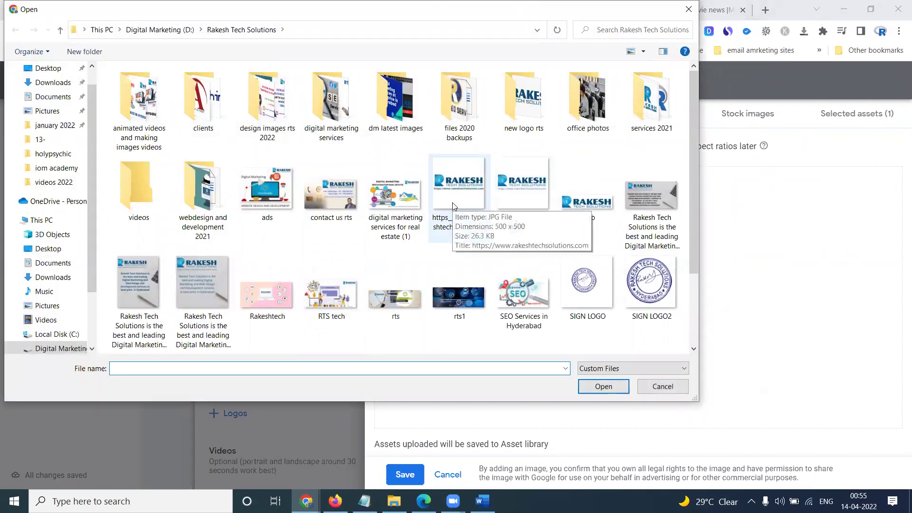
left_click(663, 386)
left_click(412, 475)
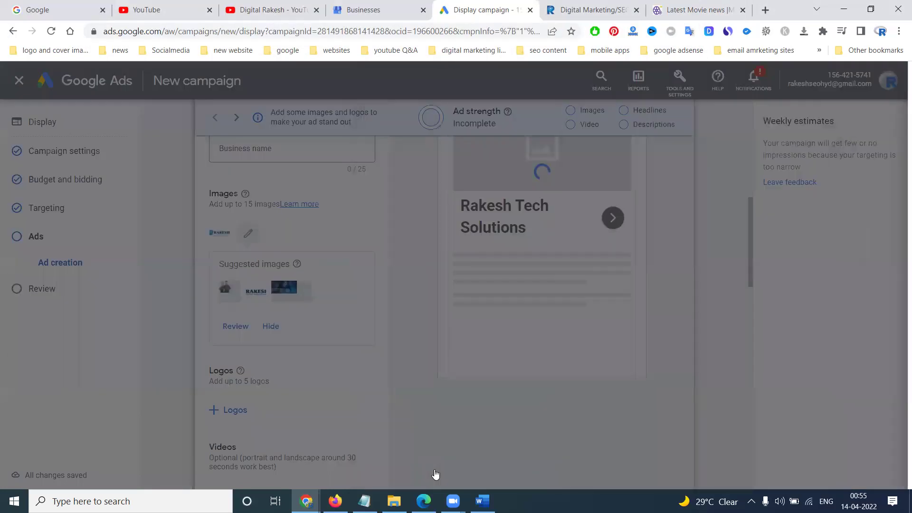
- Review the selected images, checking the logo's crop and then the 635 × 630 business photo's
left_click(239, 325)
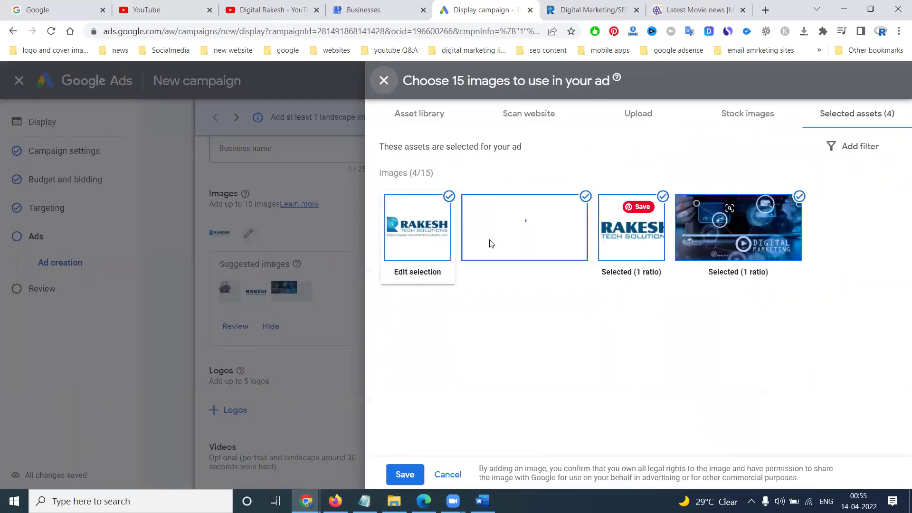
left_click(422, 271)
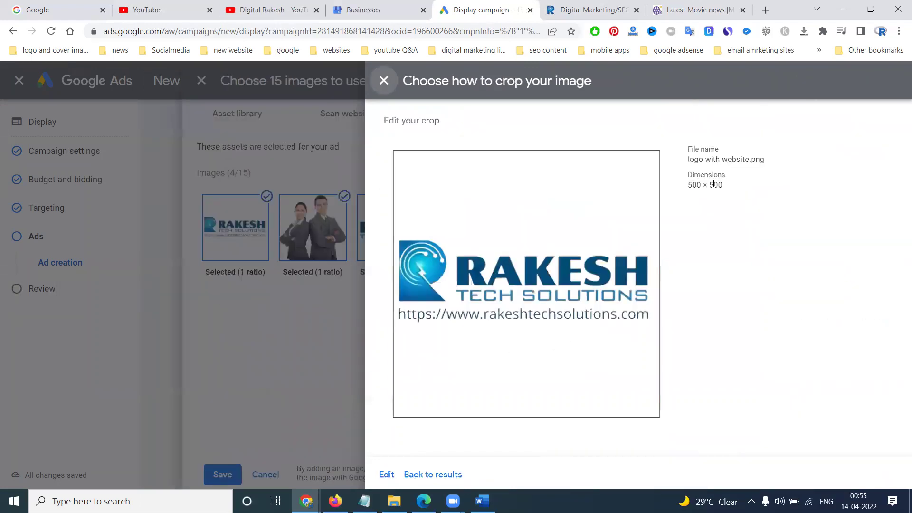
left_click(407, 474)
left_click(480, 270)
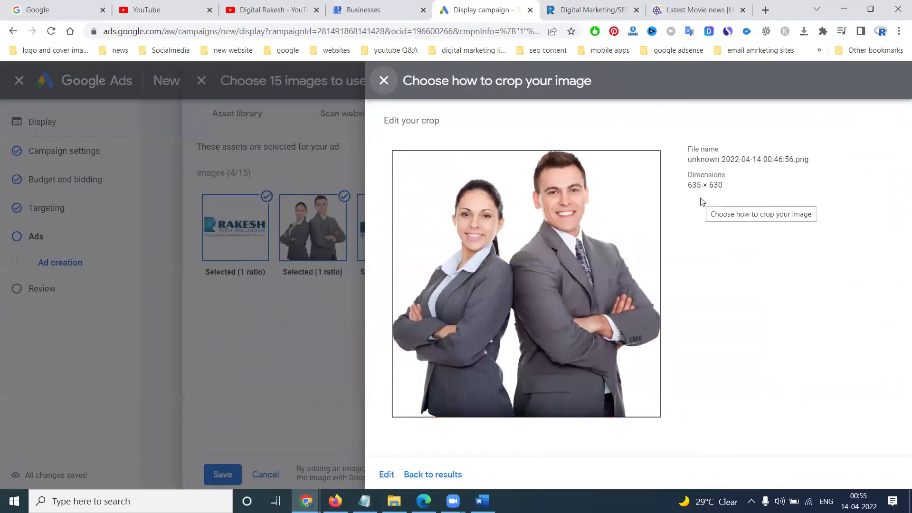
- Note image dimensions 500*500 and 635*63 in Notepad, then leave the crop view
key("super+r")
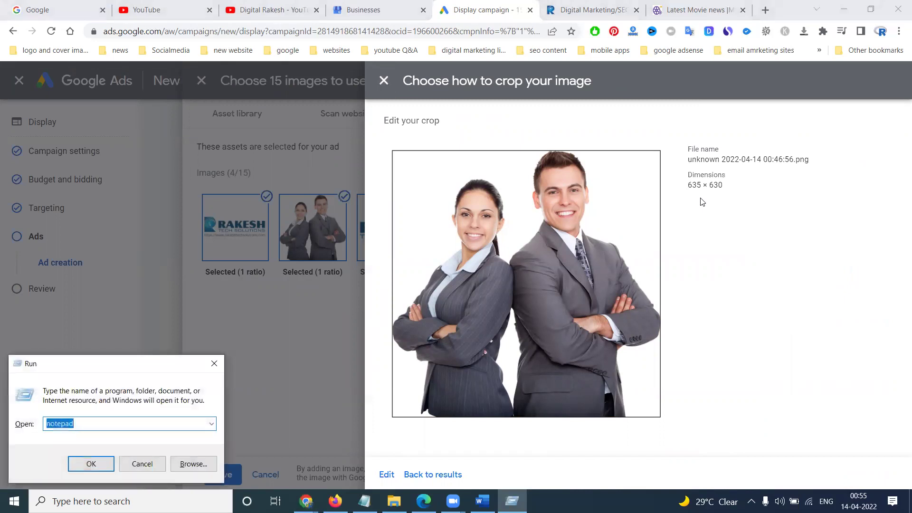
key("Return")
type("500*500")
key("Return")
key("alt+Tab")
key("alt+Tab")
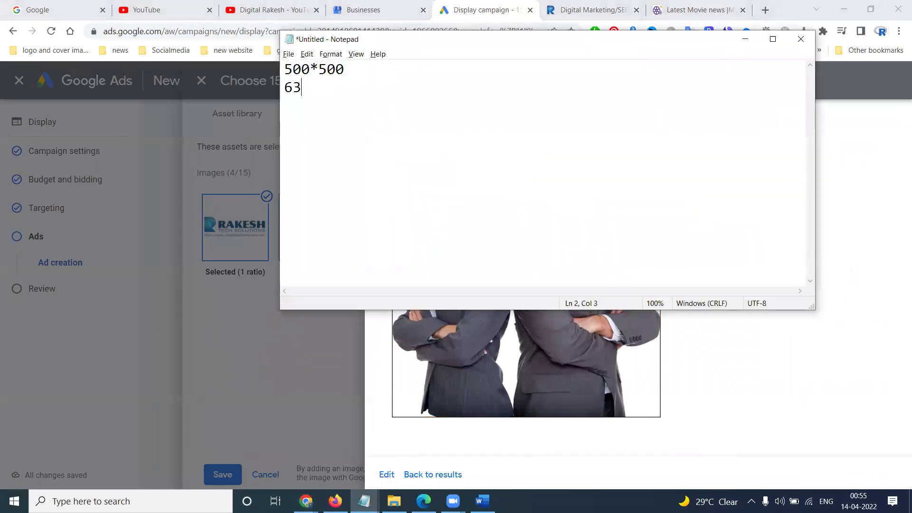
type("635*63")
key("alt+Tab")
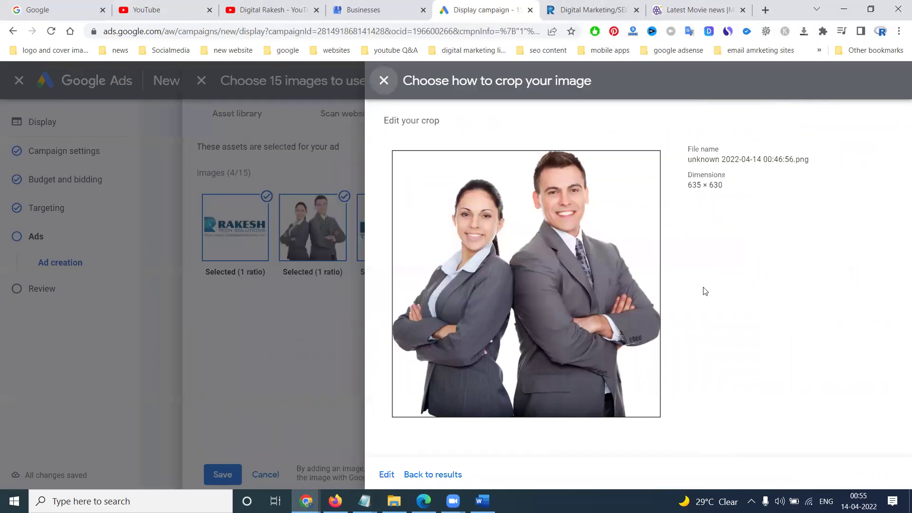
left_click(420, 474)
- Recrop the third image, the RAKESH TECH SOLUTIONS logo, noting 450*450 in Notepad
left_click(568, 236)
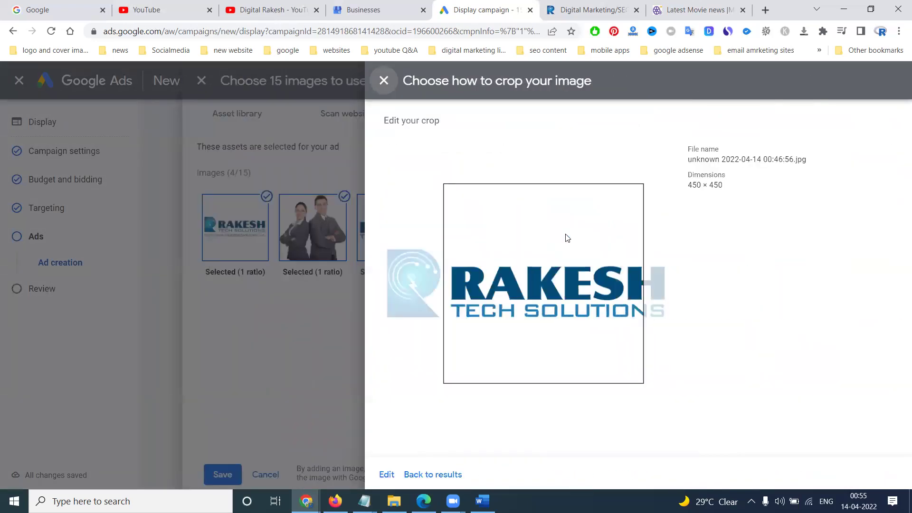
key("alt+Tab")
type("45")
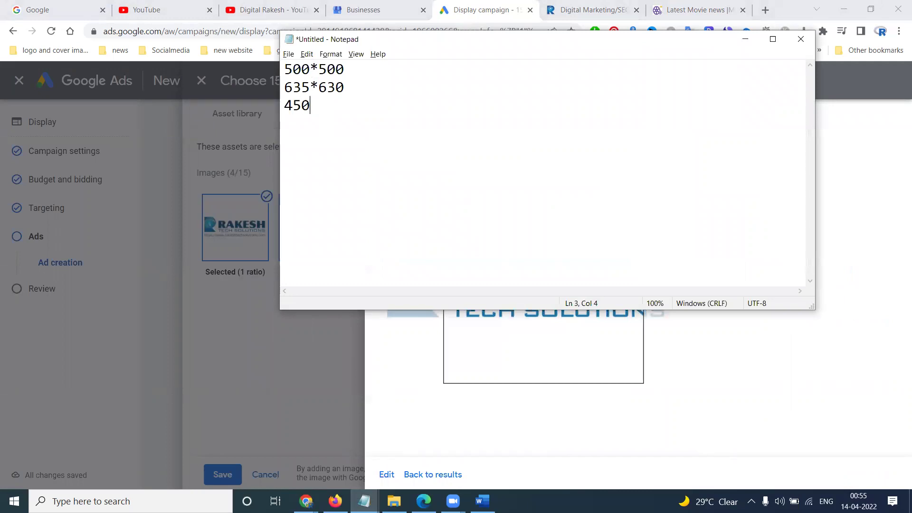
type("0*450")
key("alt+Tab")
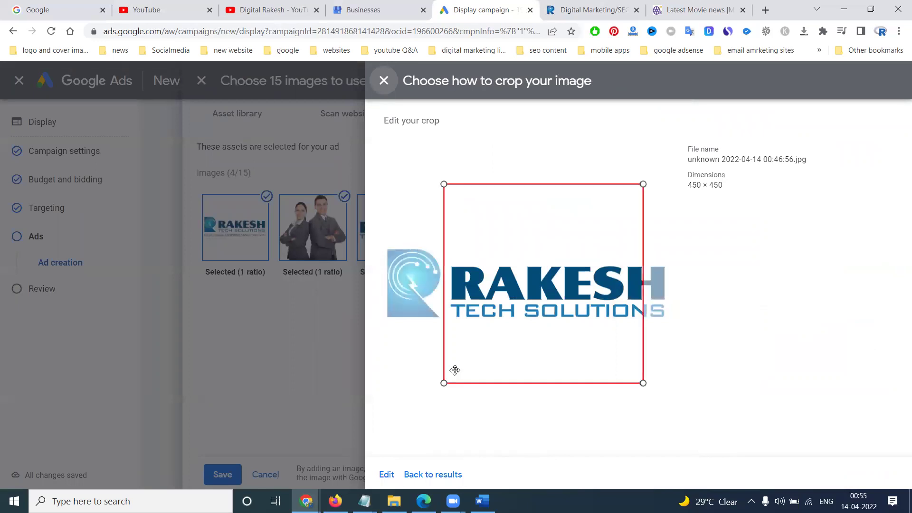
left_click_drag(443, 382, 373, 398)
left_click_drag(517, 378, 633, 363)
left_click(430, 474)
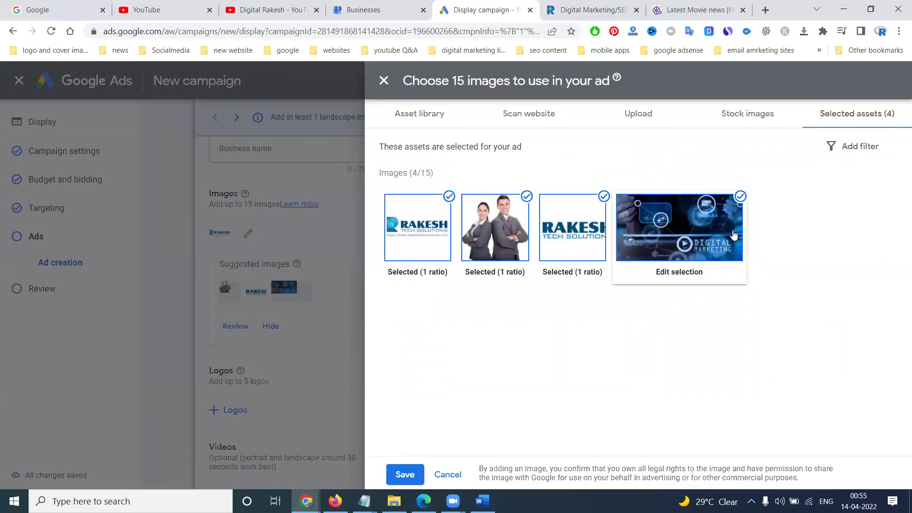
- Recrop the Digital Marketing image, noting 750, and save all four images to the ad
left_click(669, 269)
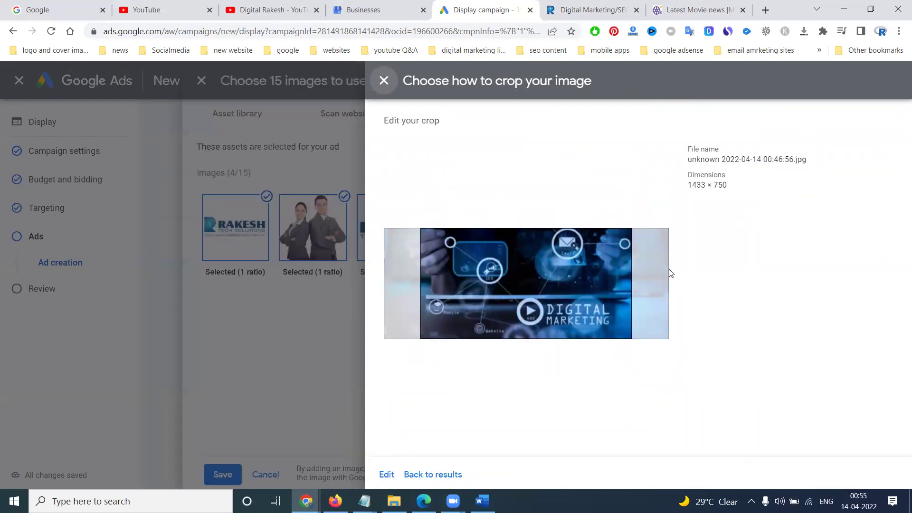
key("alt+Tab")
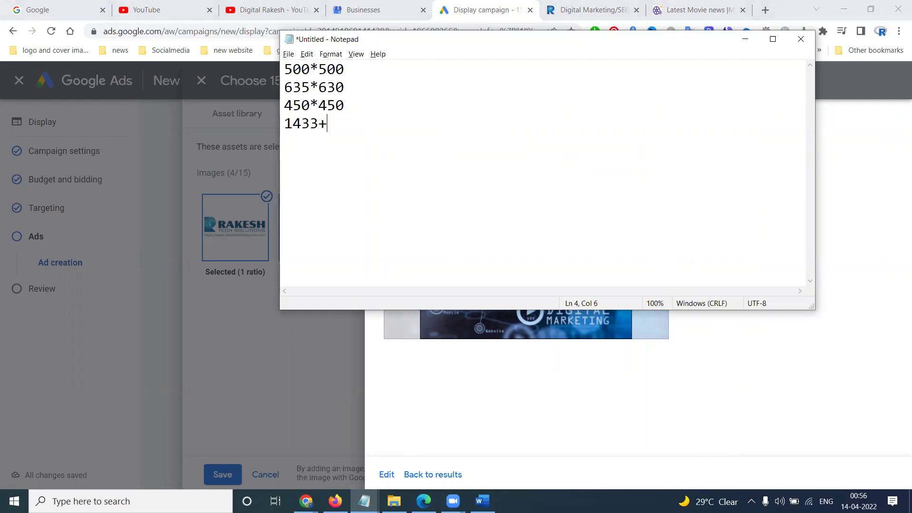
key("alt+Tab")
key("alt+Tab")
type("750")
left_click(745, 39)
mouse_move(539, 270)
left_mouse_down()
mouse_move(502, 272)
mouse_move(575, 273)
mouse_move(531, 272)
left_mouse_up()
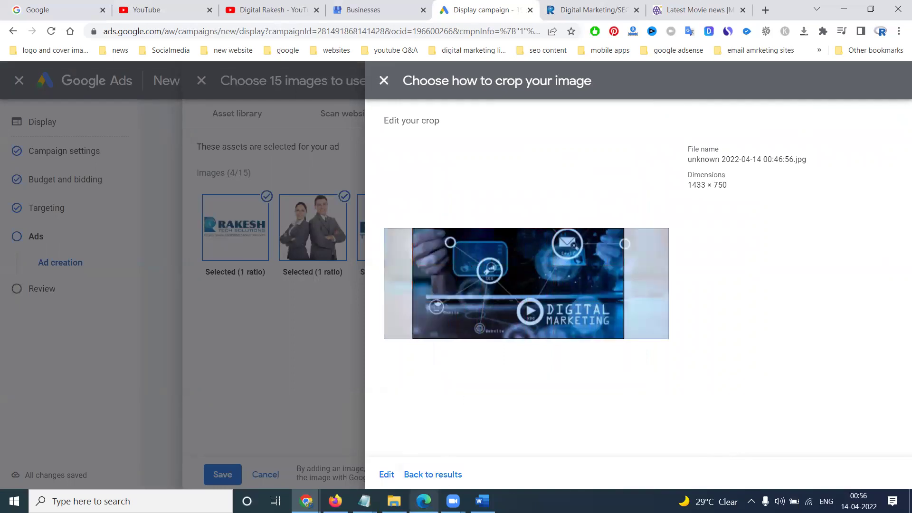
left_click(433, 474)
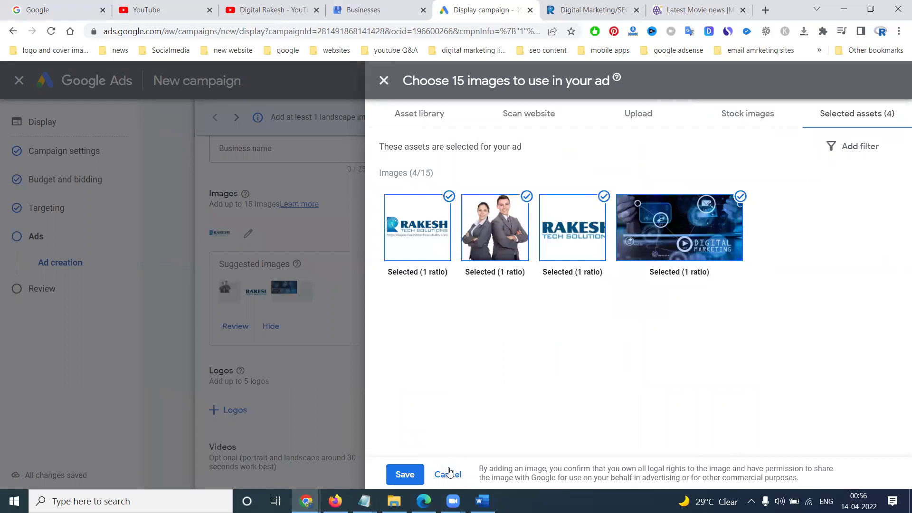
left_click(405, 474)
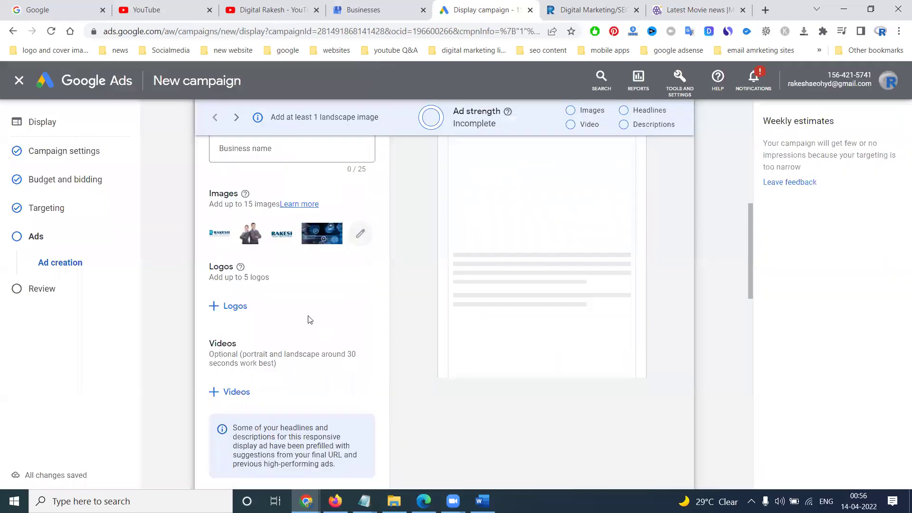
- Add three extra empty description fields to the ad
scroll(310, 320, "down", 5)
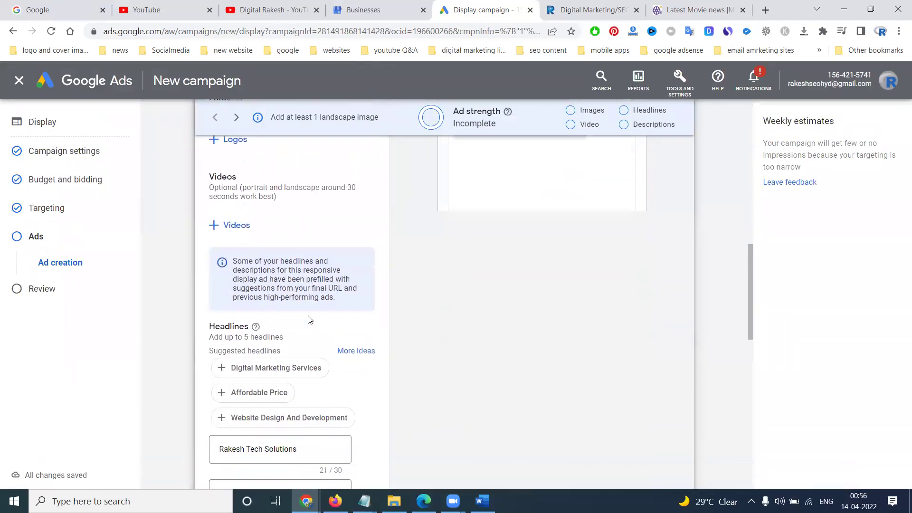
scroll(315, 332, "down", 1)
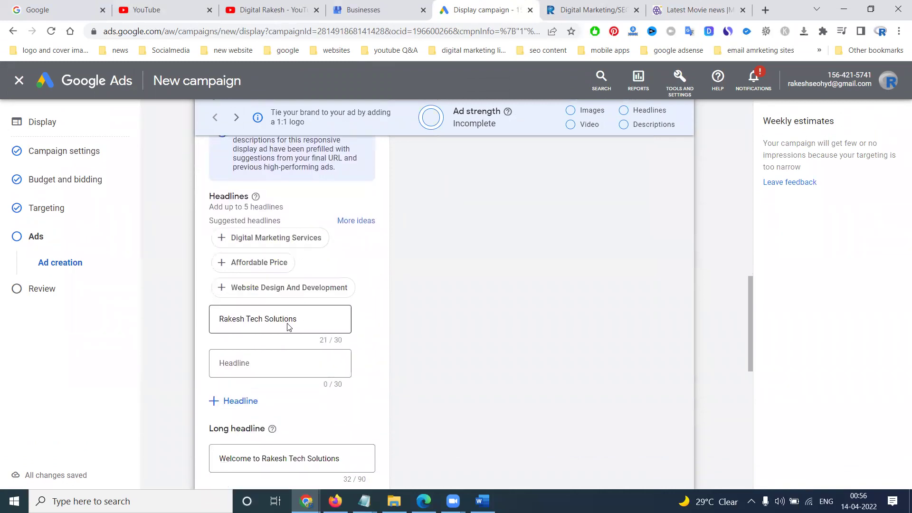
scroll(285, 326, "down", 2)
scroll(260, 329, "down", 3)
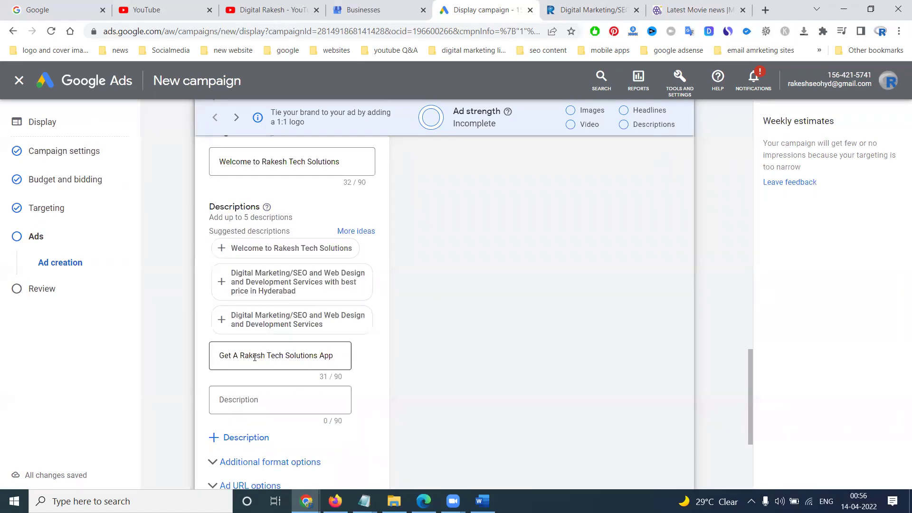
scroll(263, 341, "down", 3)
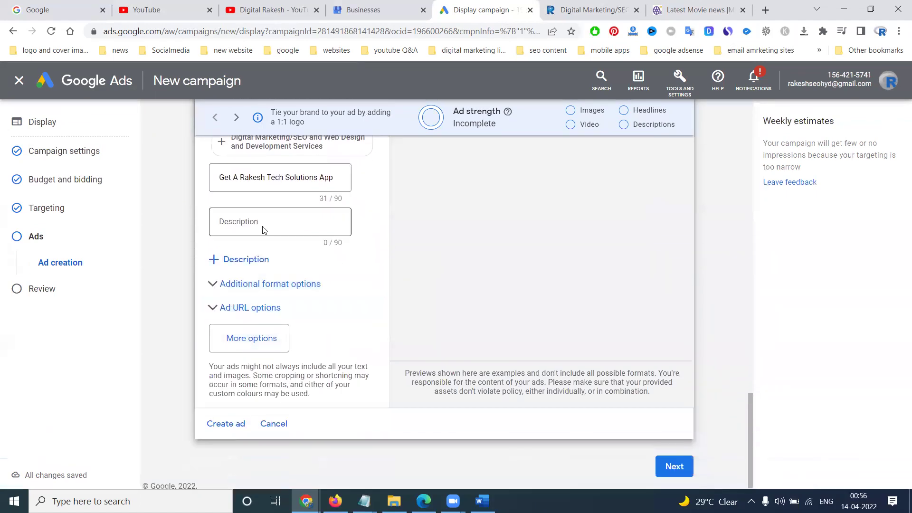
left_click(243, 260)
left_click(244, 304)
left_click(244, 347)
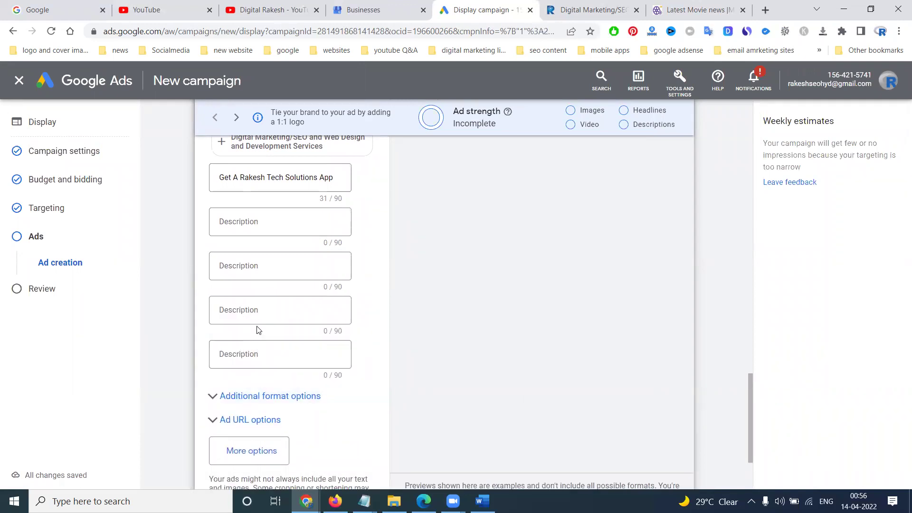
- Fill descriptions with suggestions: Welcome to Rakesh Tech Solutions, Digital Marketing/SEO services, Social Media Optimization
scroll(275, 284, "up", 3)
scroll(275, 284, "up", 2)
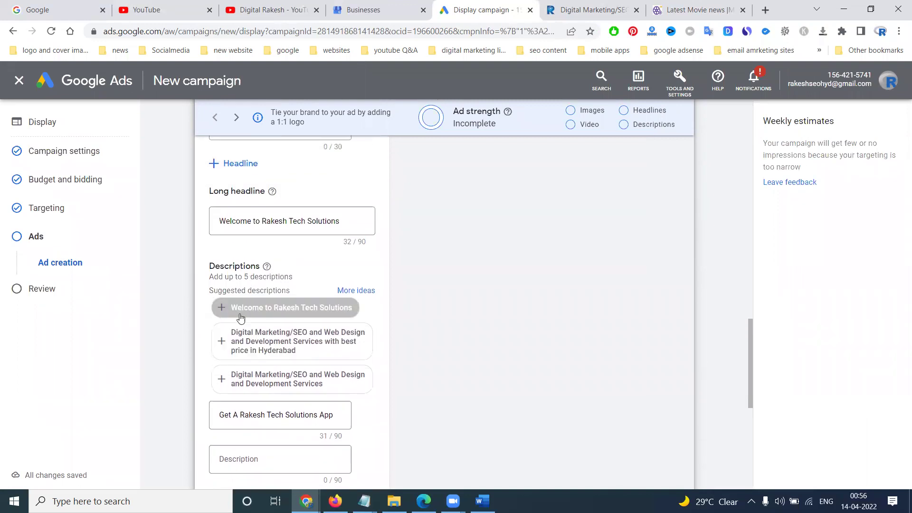
left_click(222, 308)
left_click(221, 364)
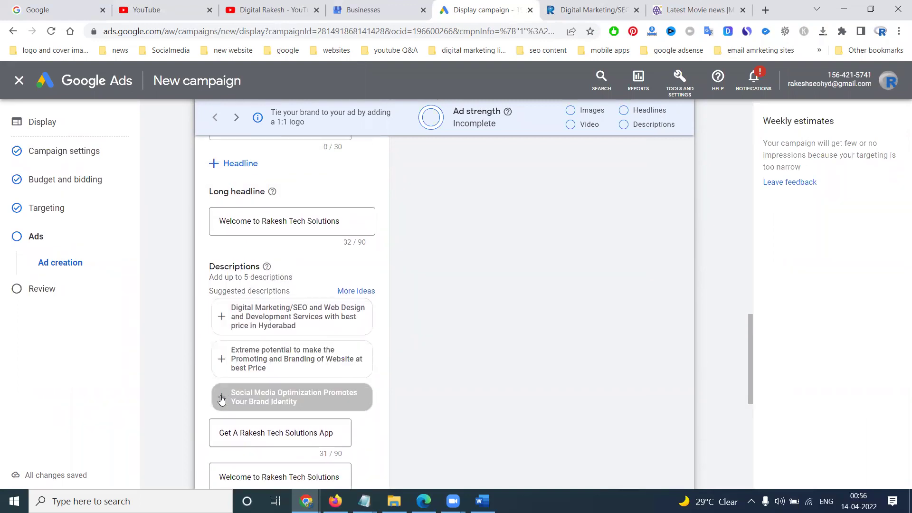
left_click(221, 357)
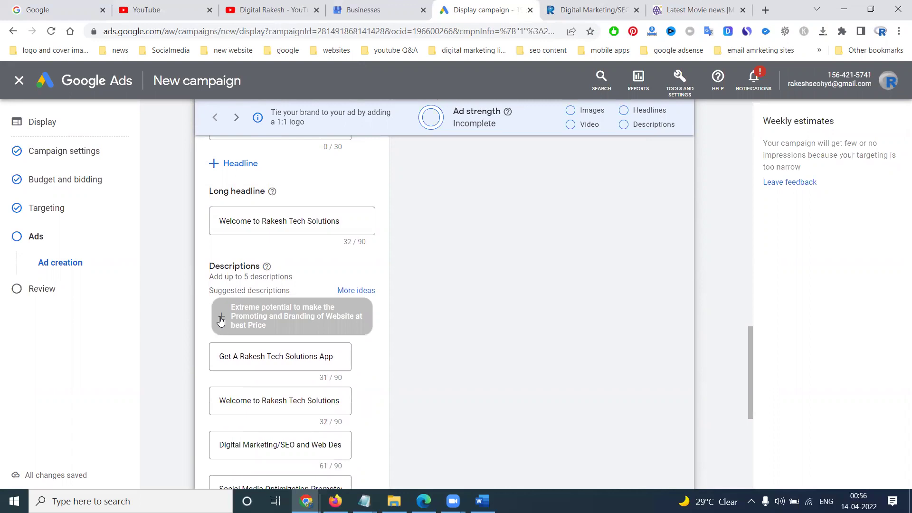
- Add suggested headlines Digital Marketing Services, Website Design And Development and Affordable Price
scroll(285, 323, "up", 2)
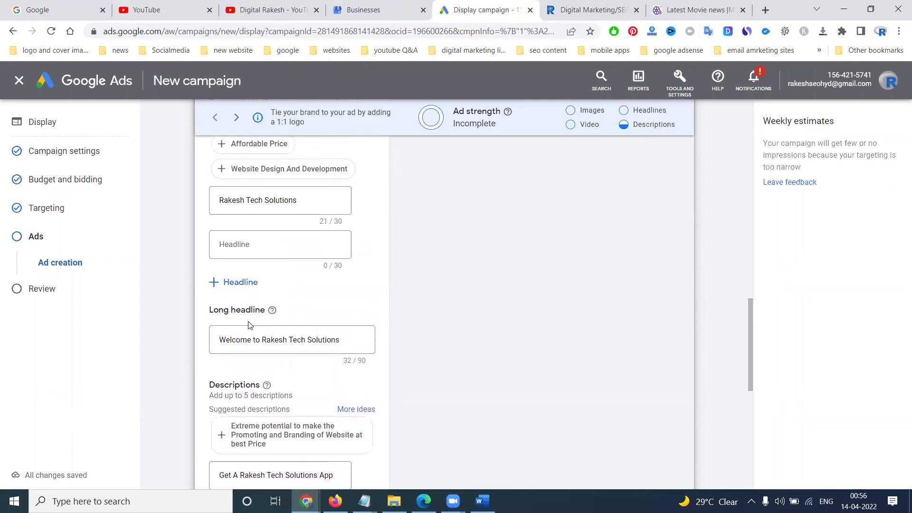
scroll(250, 259, "up", 1)
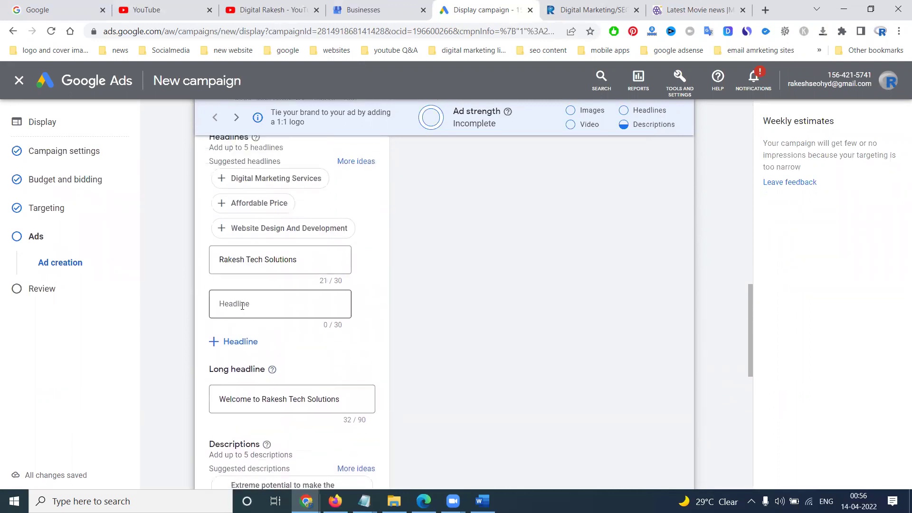
left_click(223, 178)
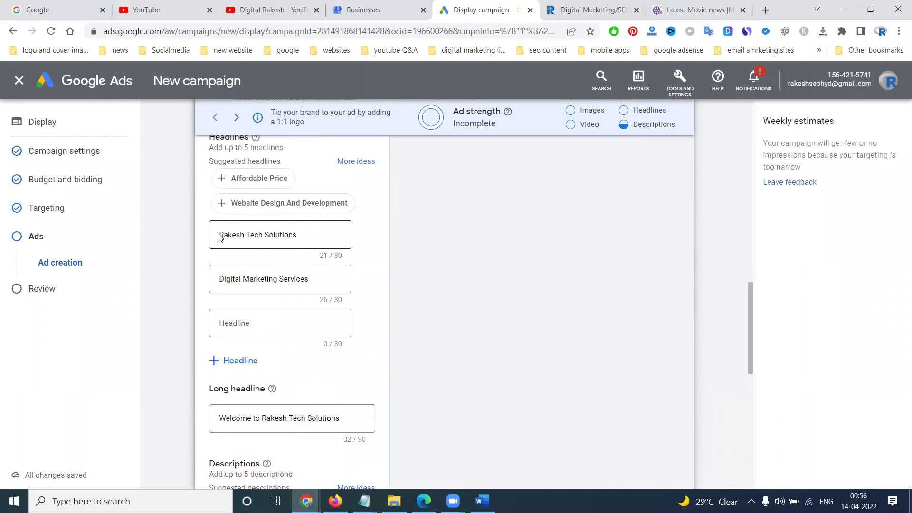
left_click(224, 204)
left_click(222, 179)
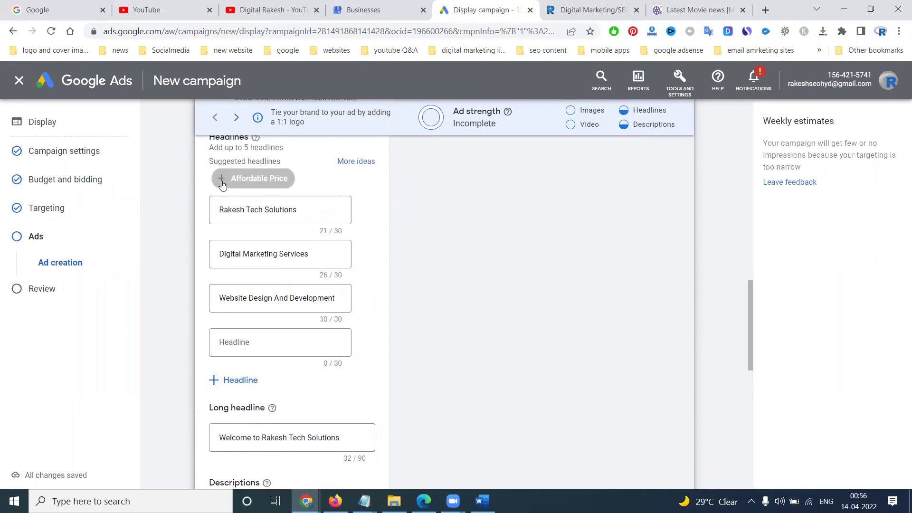
scroll(464, 312, "up", 10)
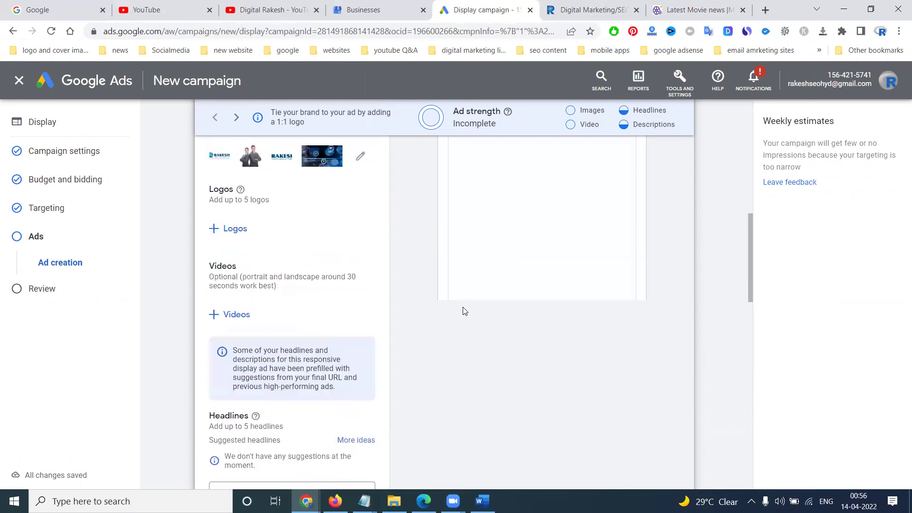
scroll(601, 287, "up", 4)
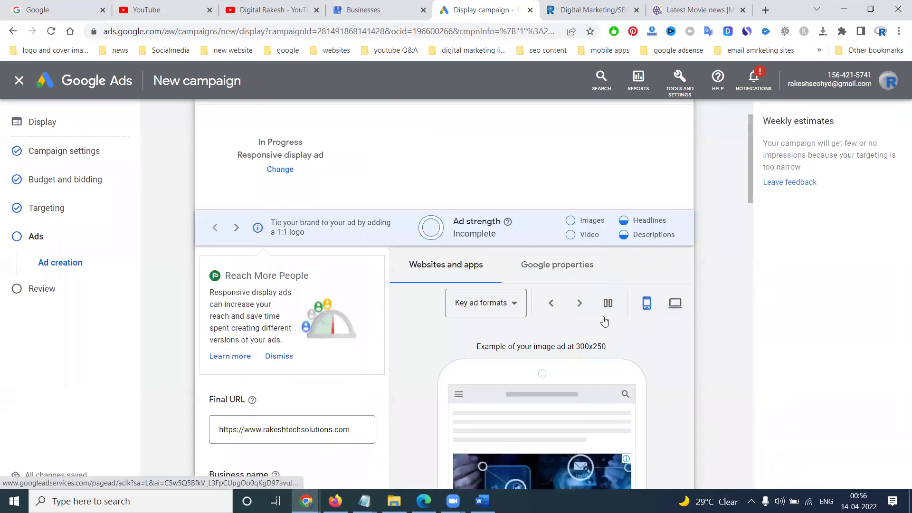
- Preview the ad as an image ad, on Google properties in desktop, then as native ads
left_click(516, 306)
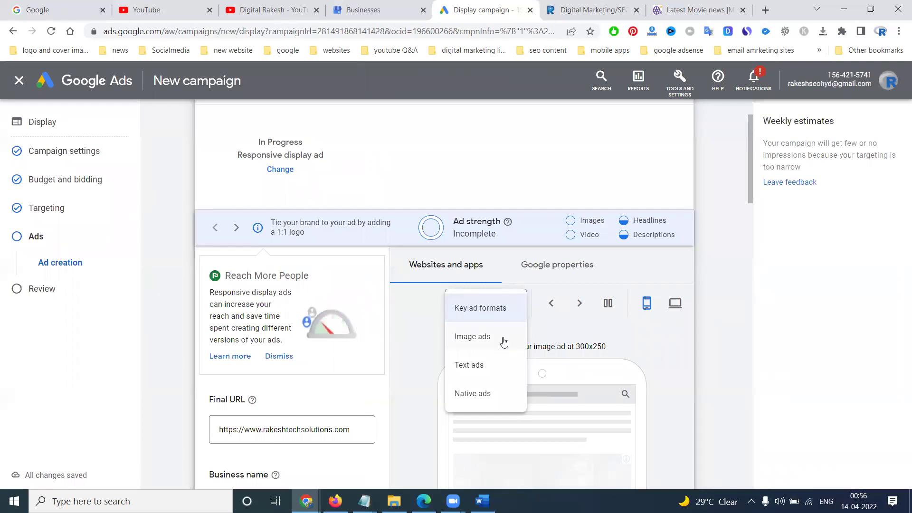
left_click(477, 336)
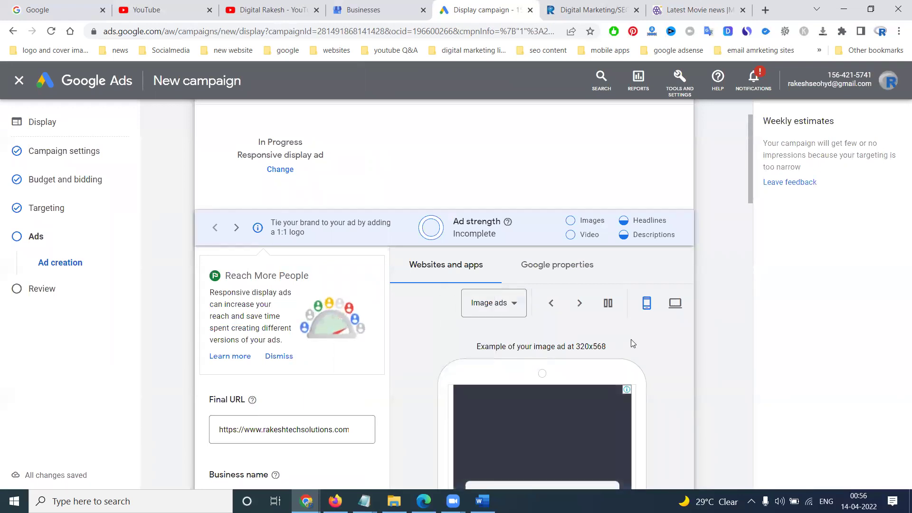
scroll(633, 343, "down", 2)
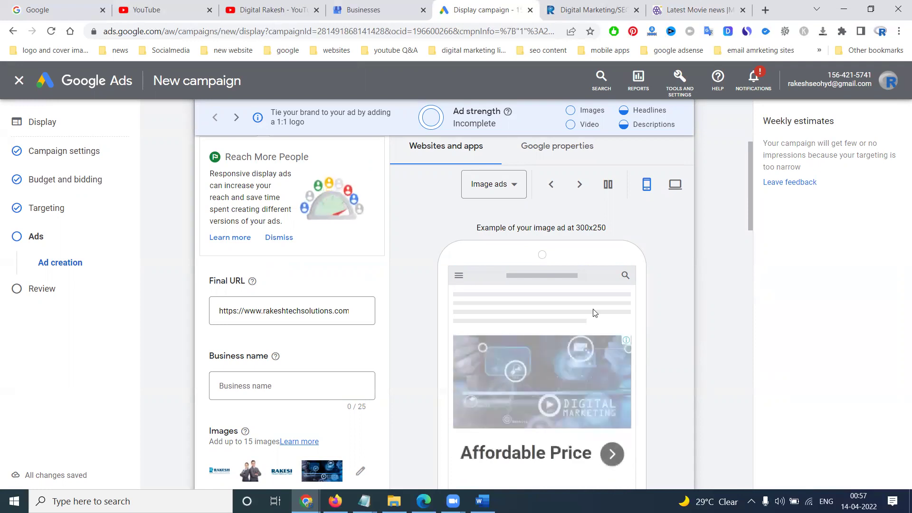
left_click(572, 148)
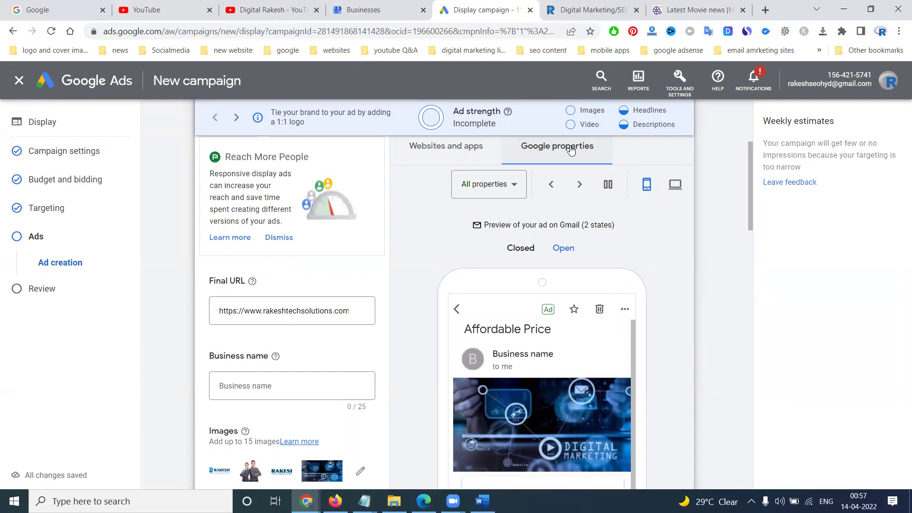
left_click(675, 184)
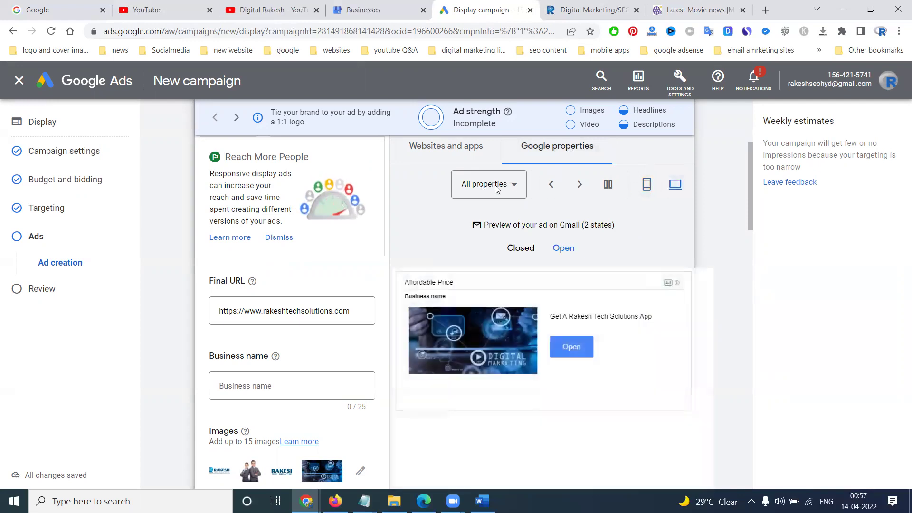
left_click(513, 194)
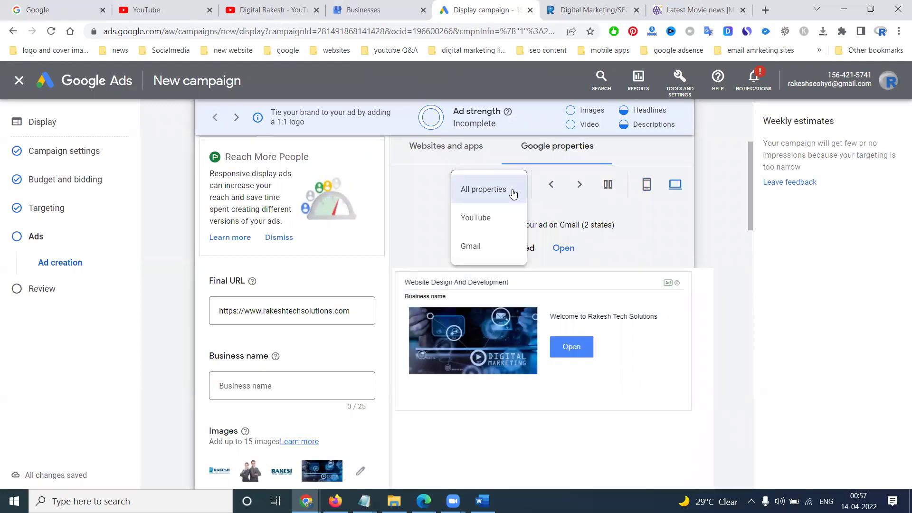
left_click(472, 148)
left_click(482, 184)
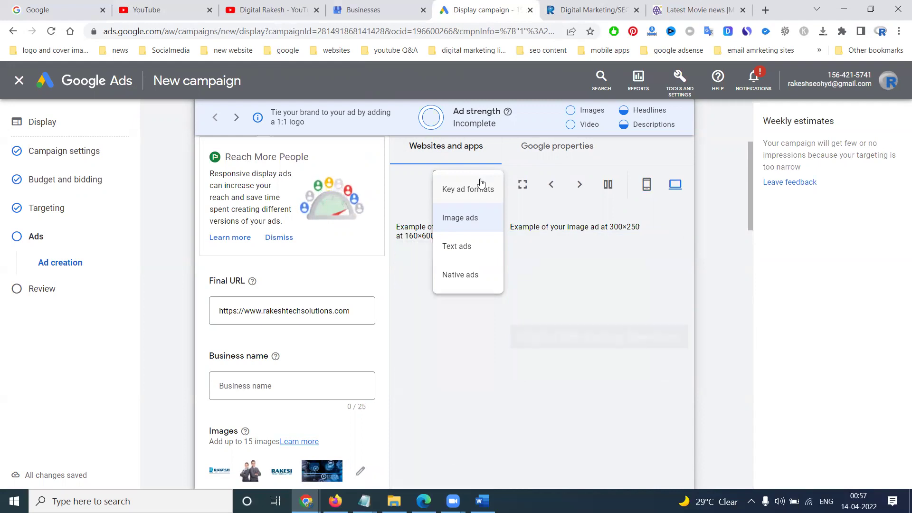
left_click(466, 274)
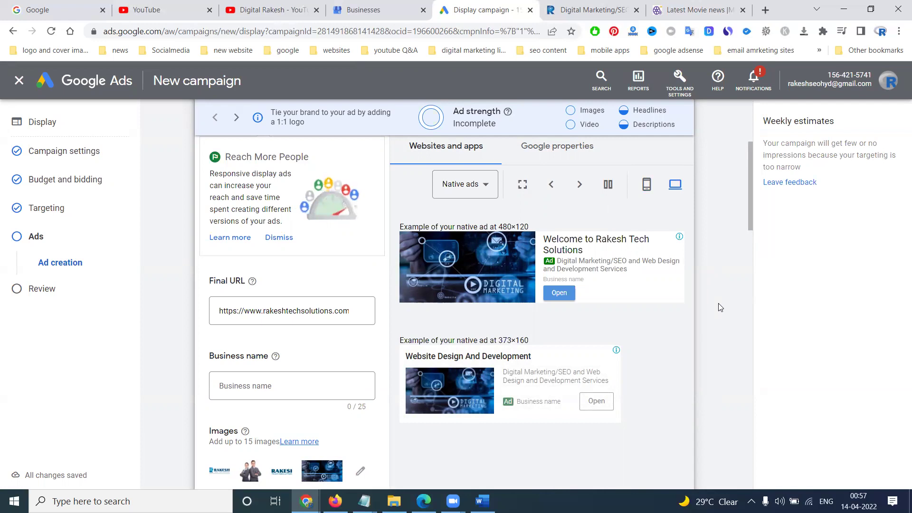
- Create the responsive display ad and reopen it for editing
scroll(523, 373, "down", 3)
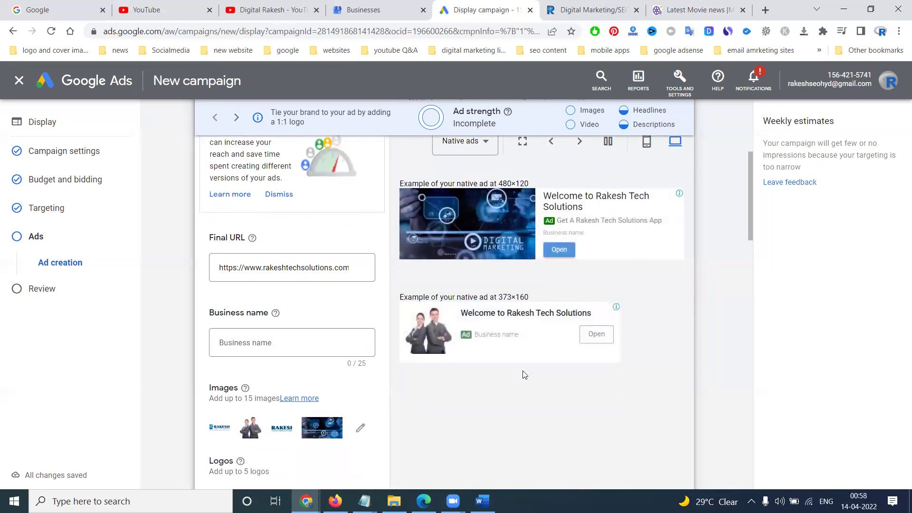
scroll(447, 329, "down", 10)
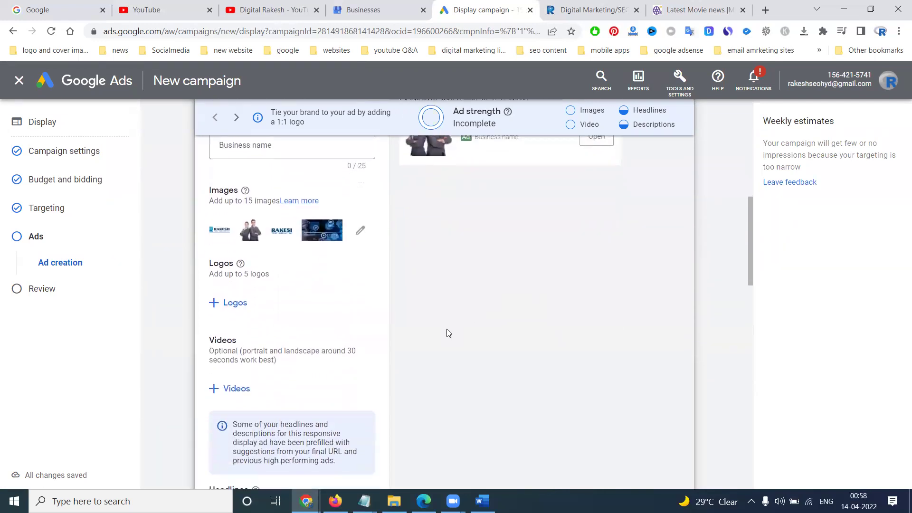
scroll(287, 333, "down", 11)
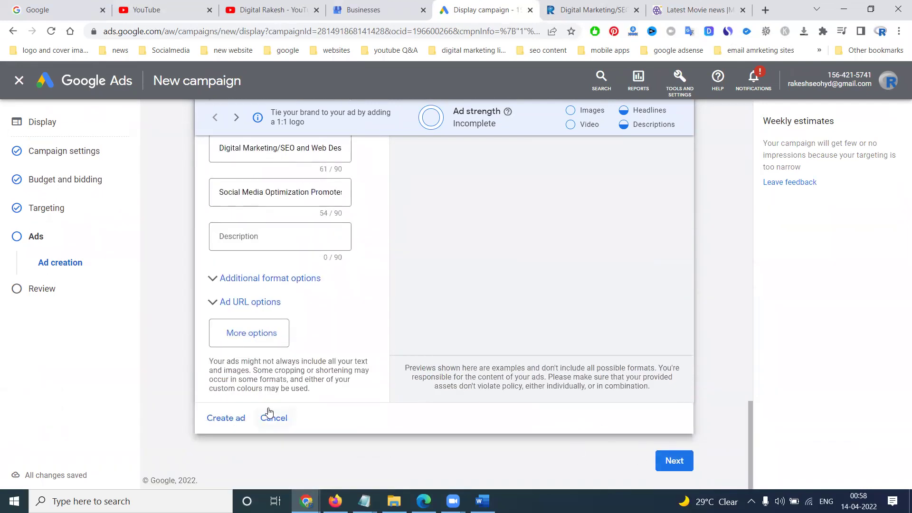
left_click(226, 419)
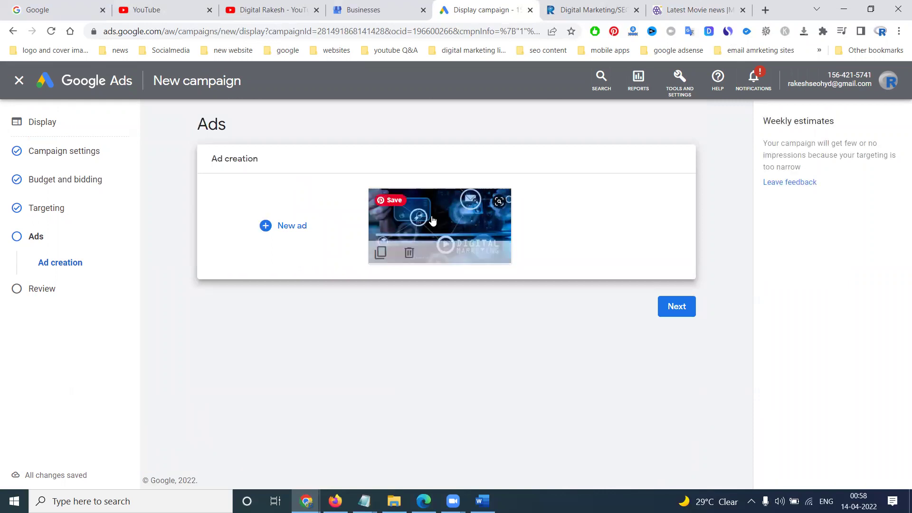
left_click(438, 231)
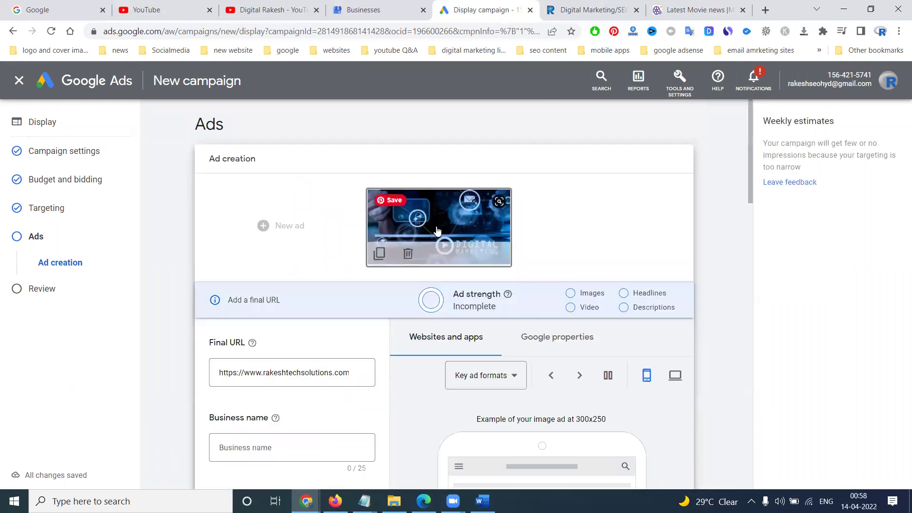
- Add the 'logo with website' image from the asset library as the ad's logo
scroll(727, 280, "down", 3)
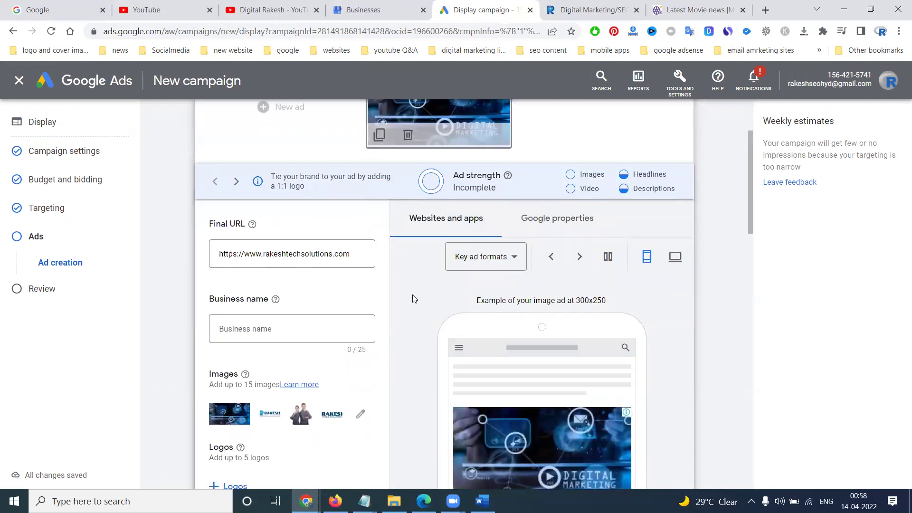
scroll(412, 295, "down", 3)
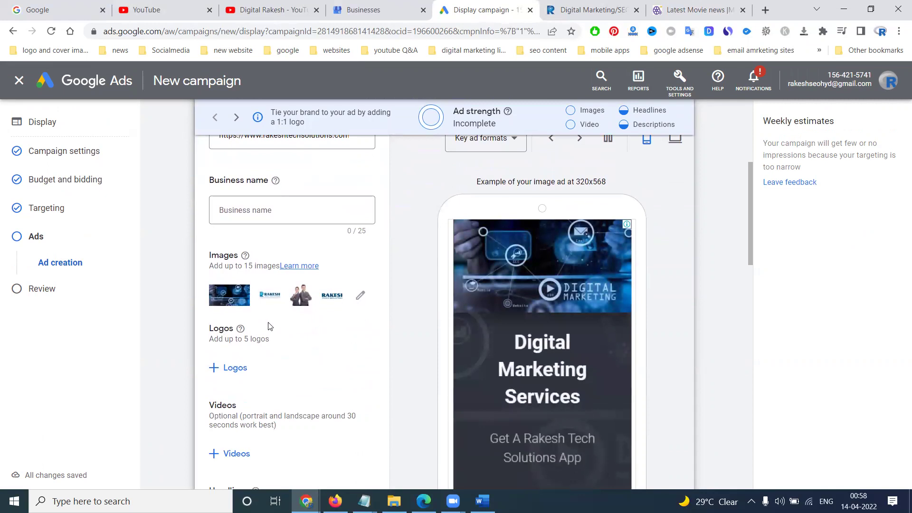
left_click(232, 370)
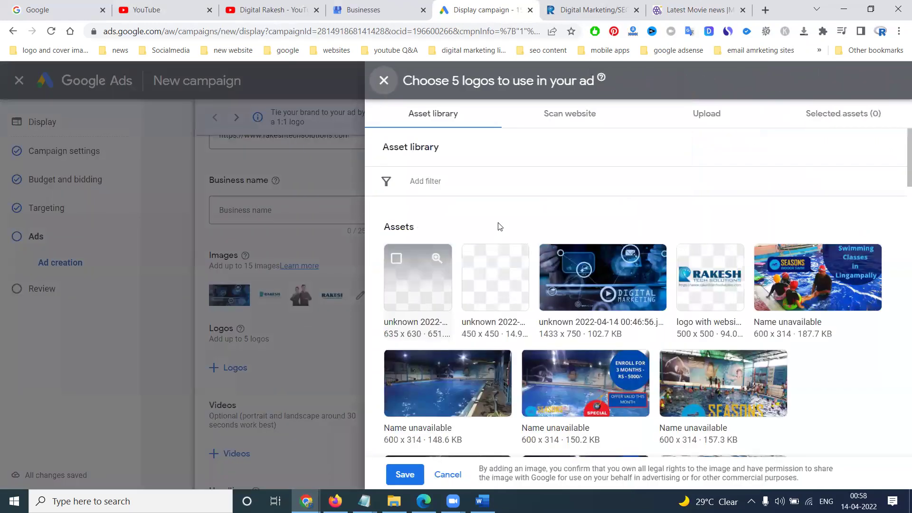
left_click(690, 259)
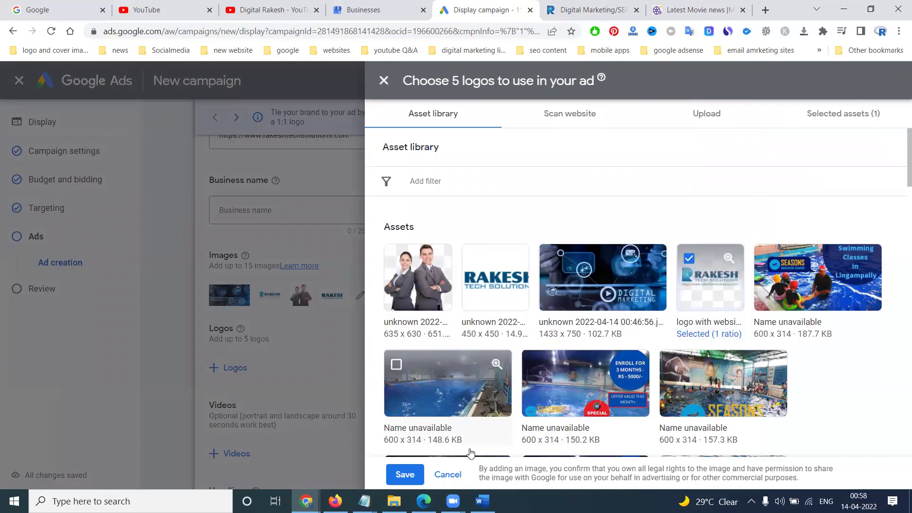
left_click(404, 475)
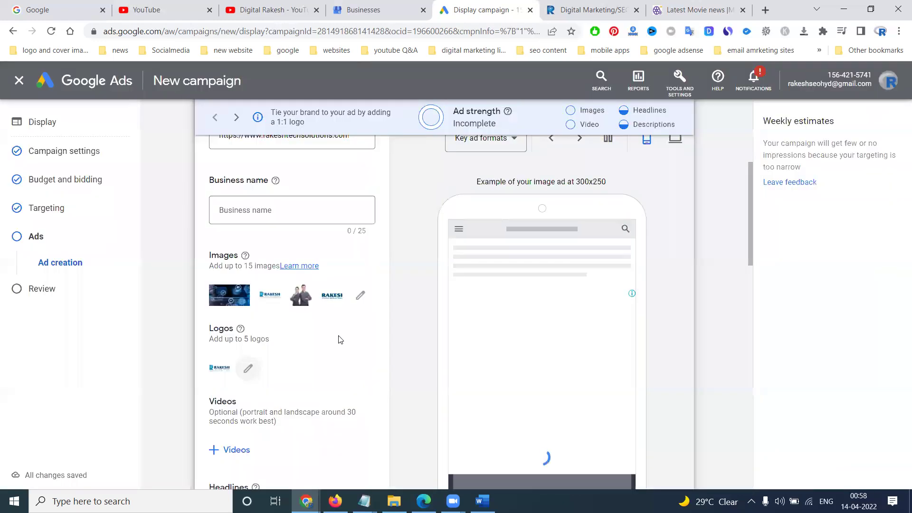
- Check the upload option in the ad's image selection and close it unchanged
scroll(337, 328, "down", 2)
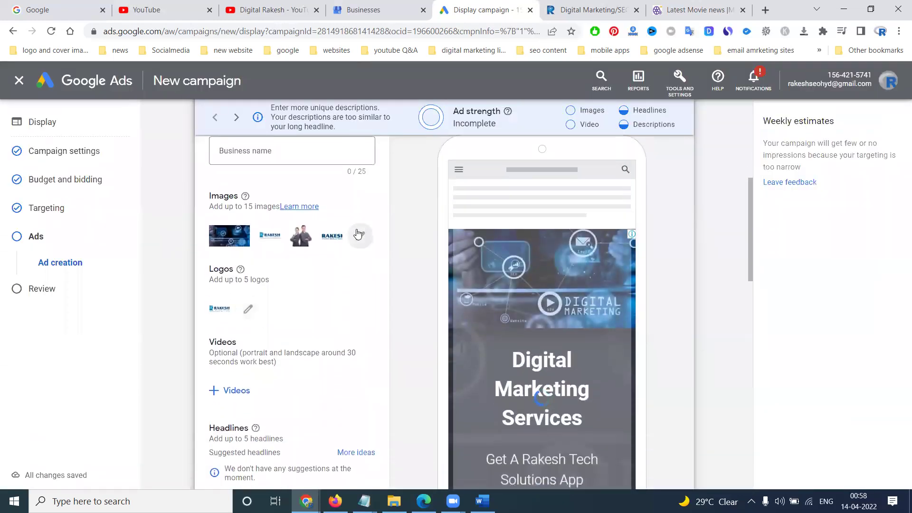
left_click(357, 233)
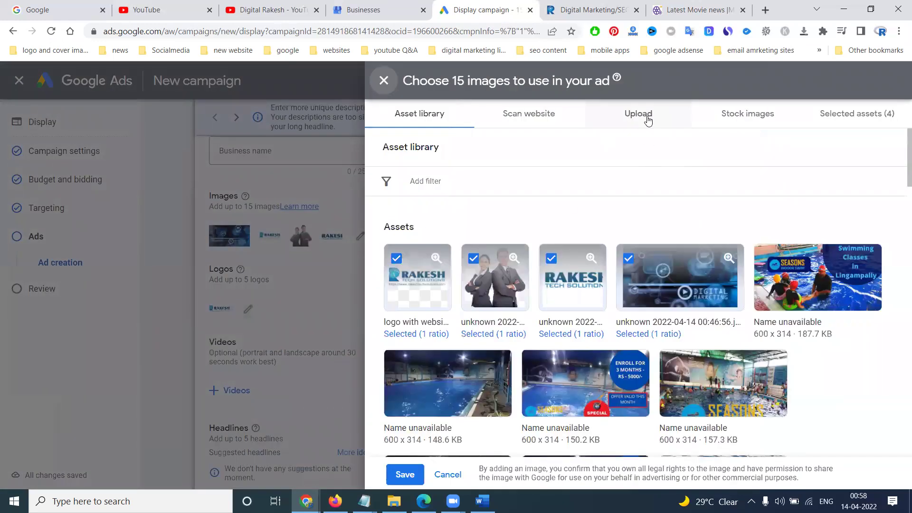
left_click(648, 121)
left_click(451, 473)
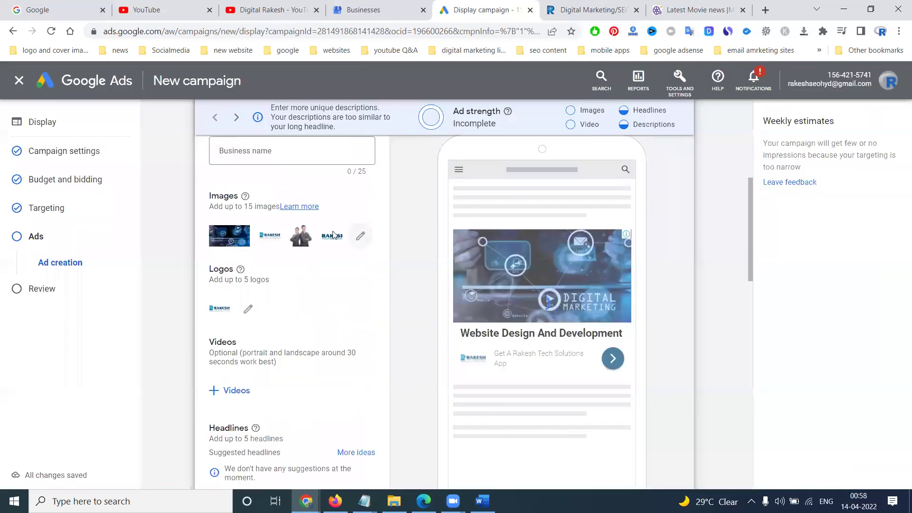
- Browse stock and selected images, try uploading a long-named file, then cancel the chooser
left_click(361, 236)
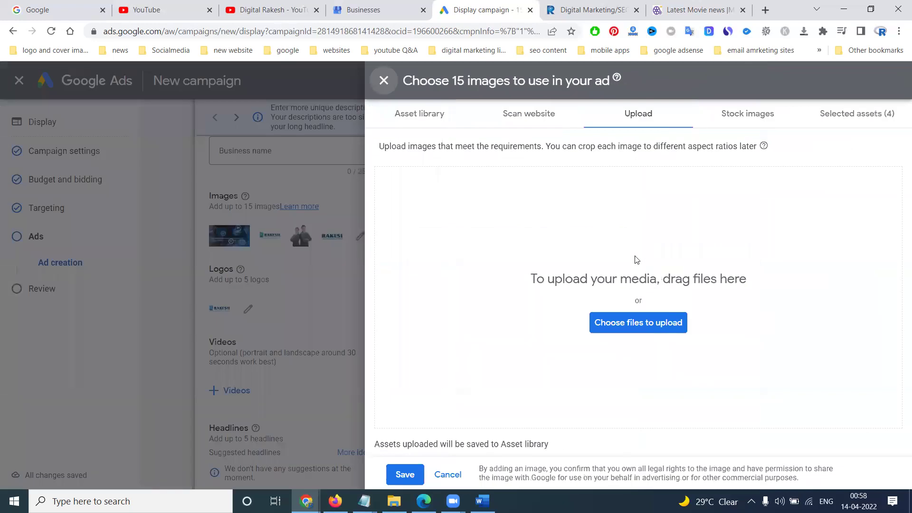
left_click(729, 116)
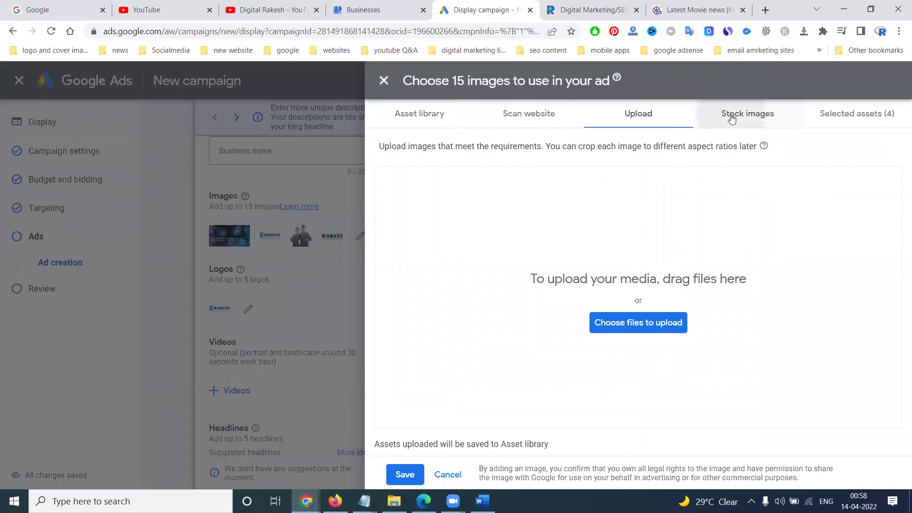
left_click(832, 115)
mouse_move(567, 256)
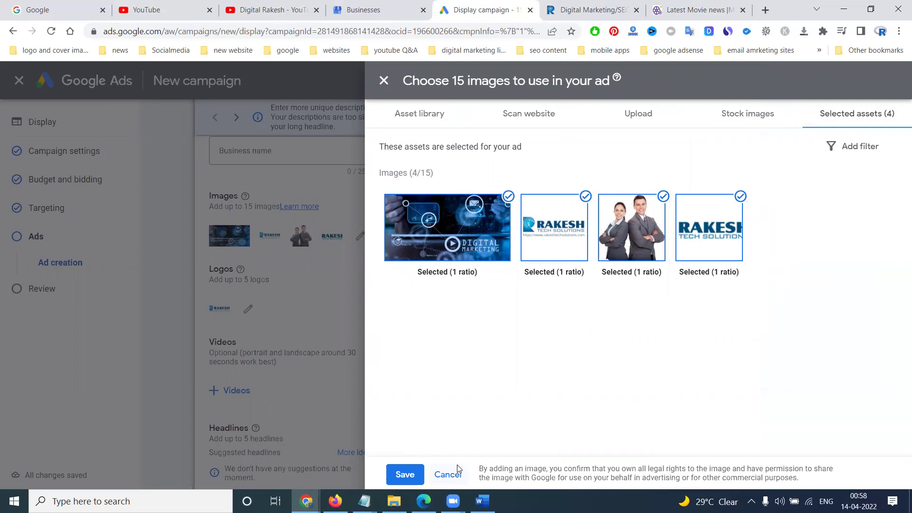
left_click(649, 113)
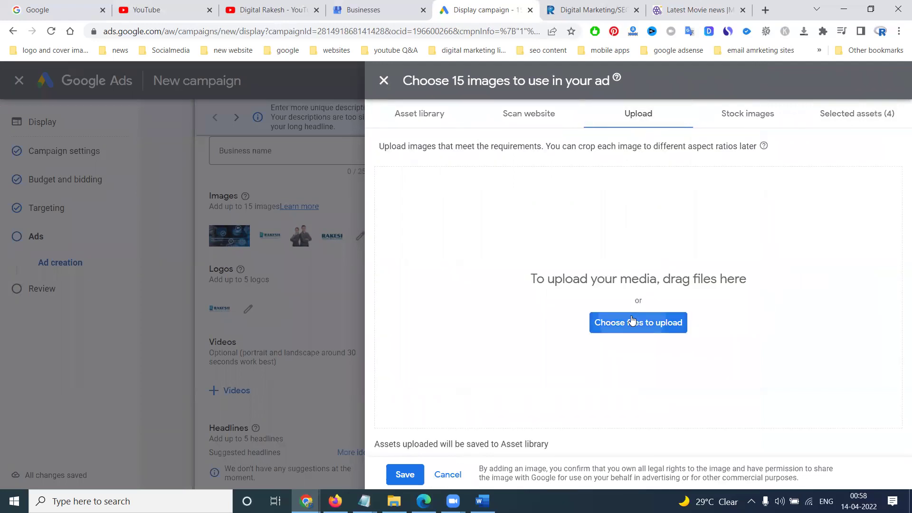
left_click(632, 322)
double_click(653, 200)
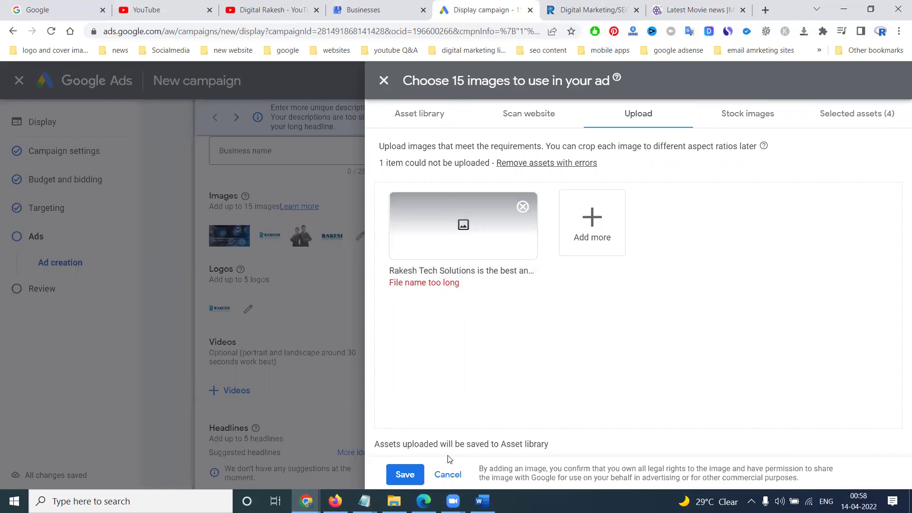
left_click(447, 474)
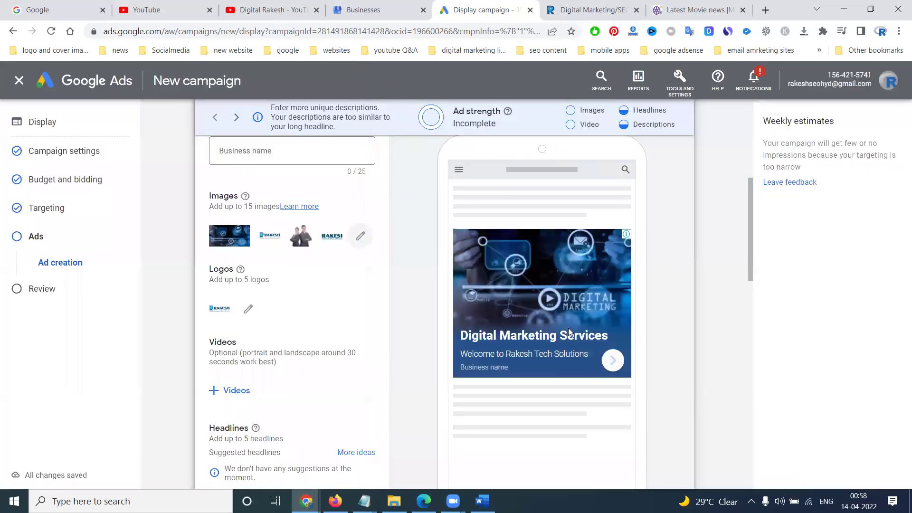
- Open the image best-practices Help guide, try uploading a long-named image, then cancel, keeping four images
left_click(303, 209)
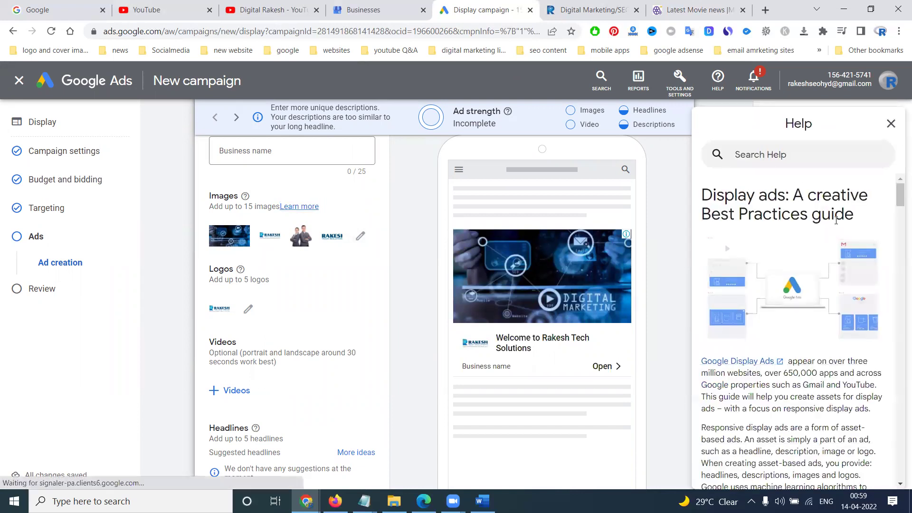
scroll(834, 306, "down", 15)
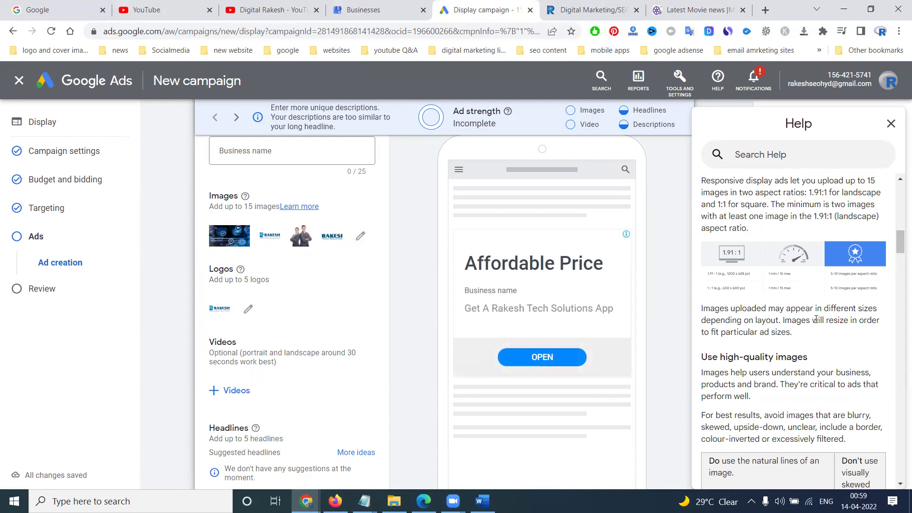
left_click(359, 236)
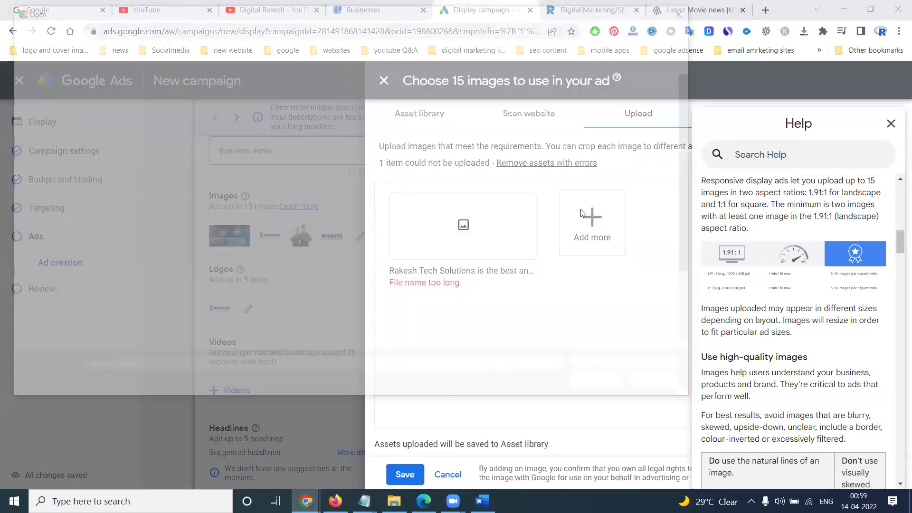
left_click(582, 214)
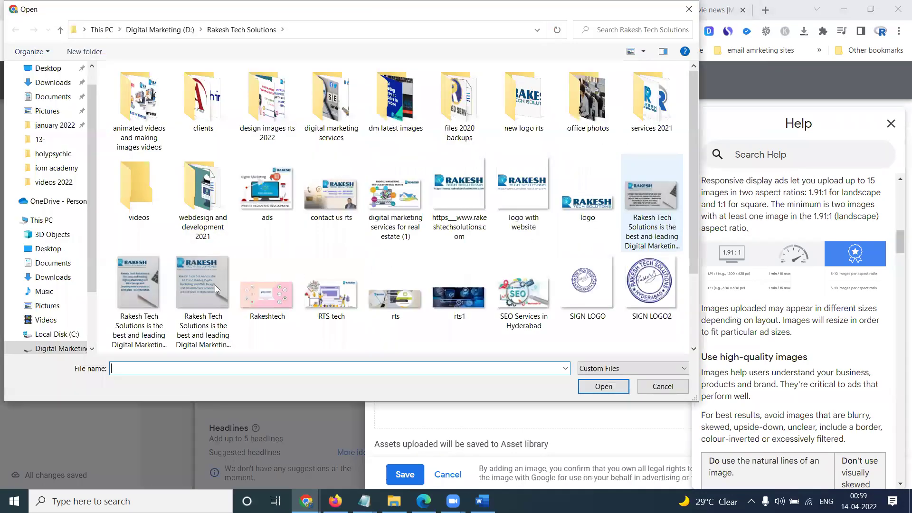
double_click(215, 285)
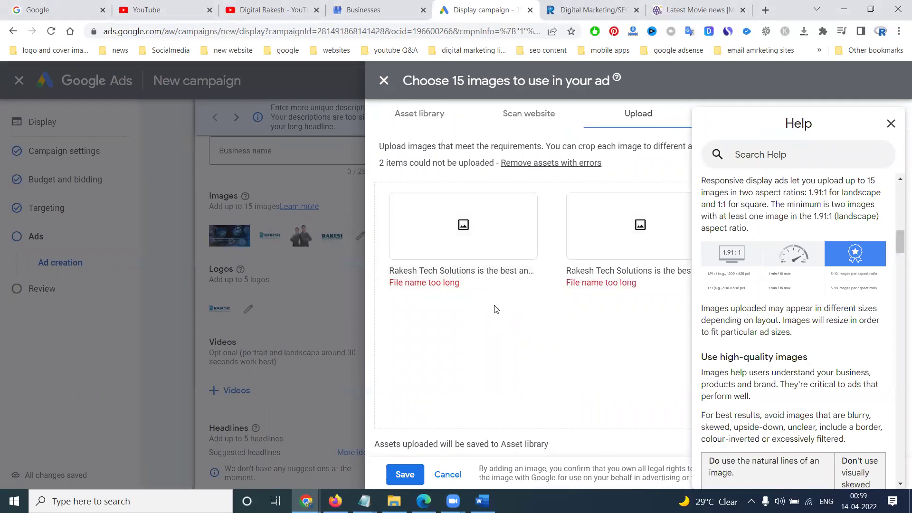
left_click(524, 207)
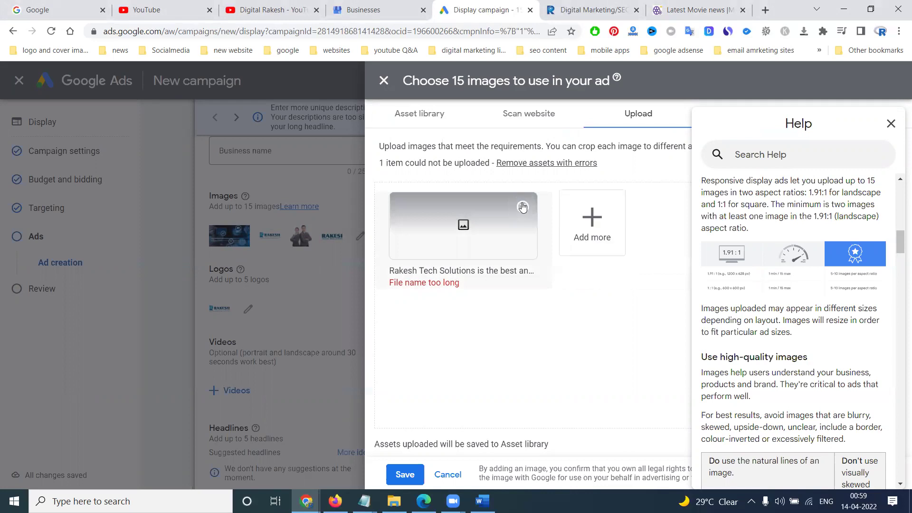
left_click(523, 207)
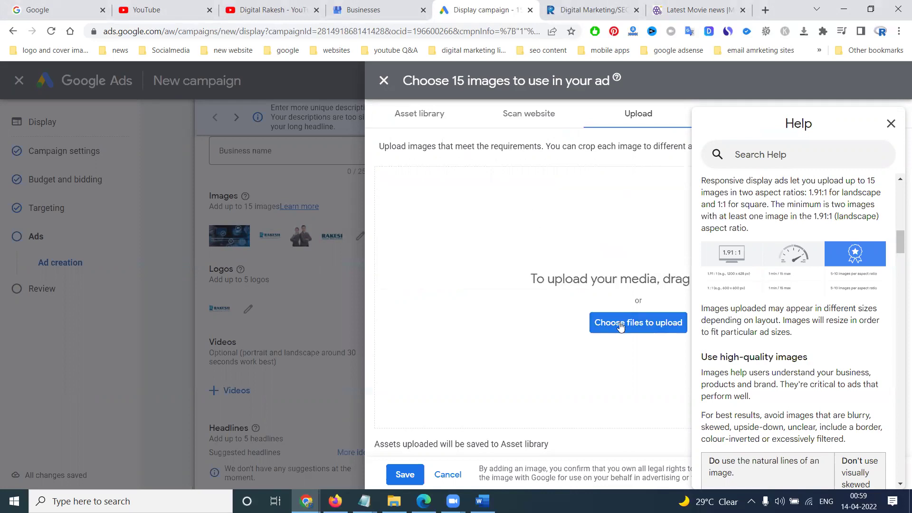
left_click(449, 473)
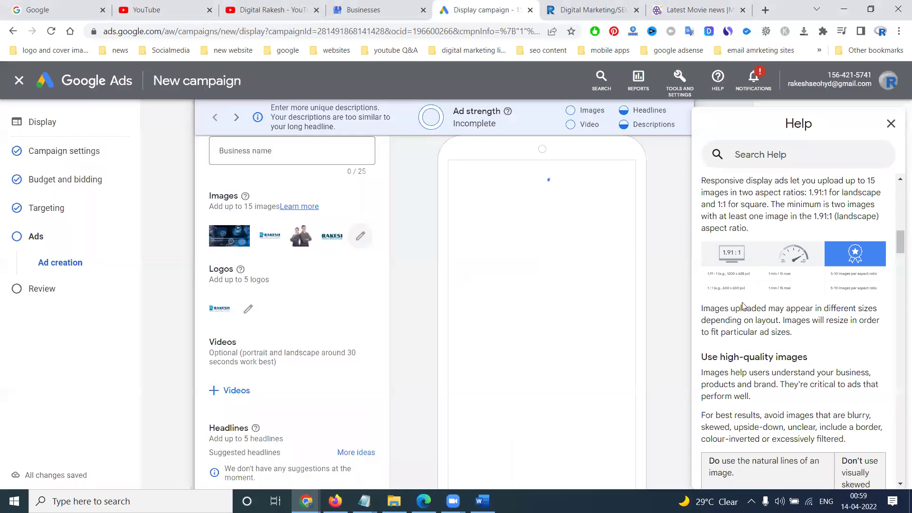
- Look over the responsive display ad's fields and advance the campaign to the Review page
scroll(768, 231, "up", 1)
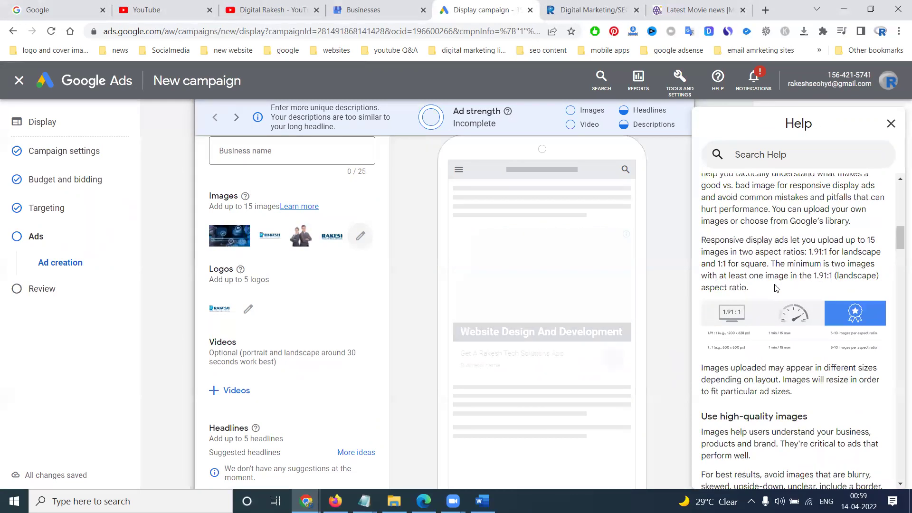
scroll(778, 287, "down", 4)
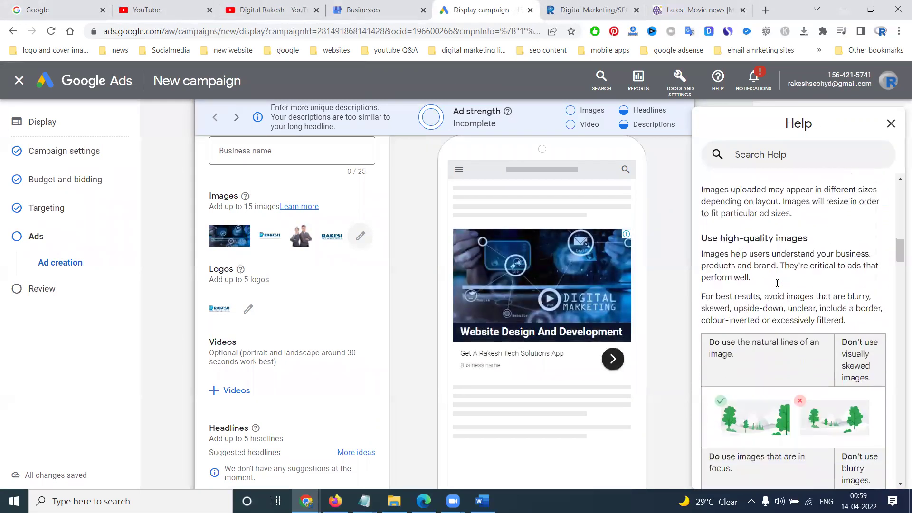
scroll(778, 287, "down", 15)
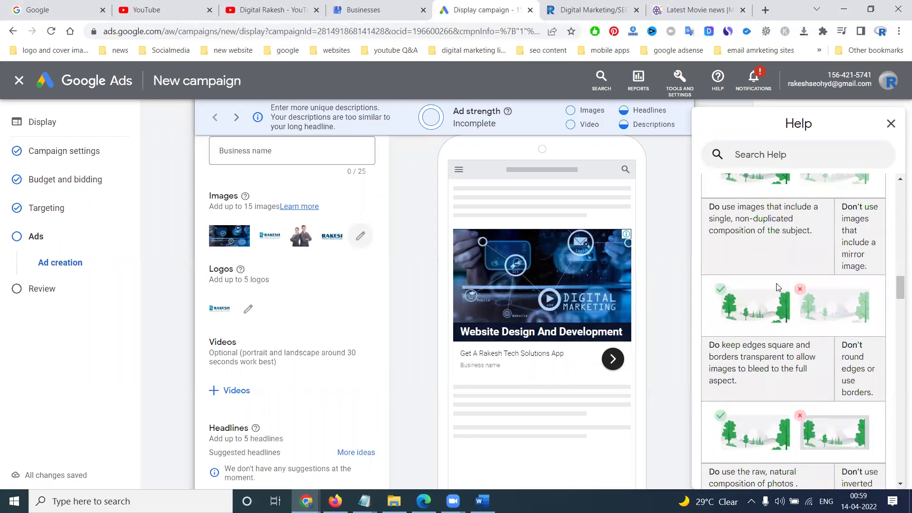
scroll(778, 287, "up", 3)
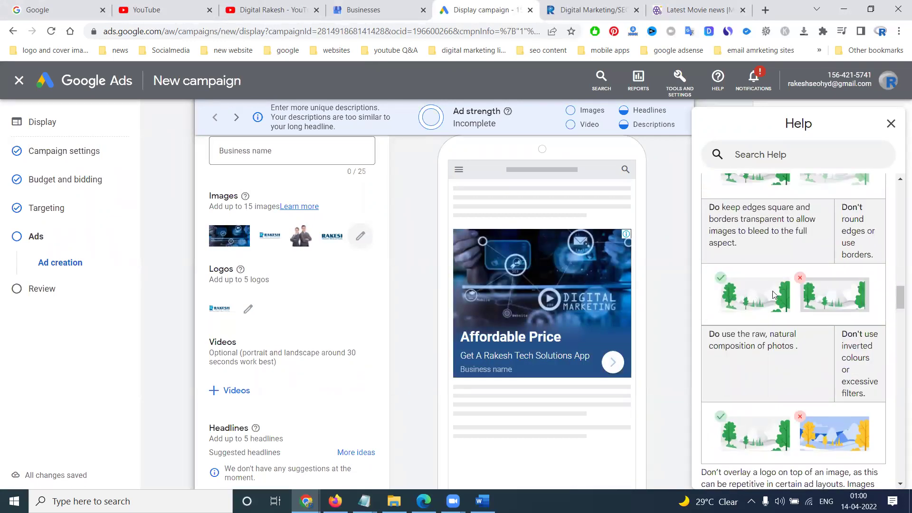
scroll(774, 295, "down", 8)
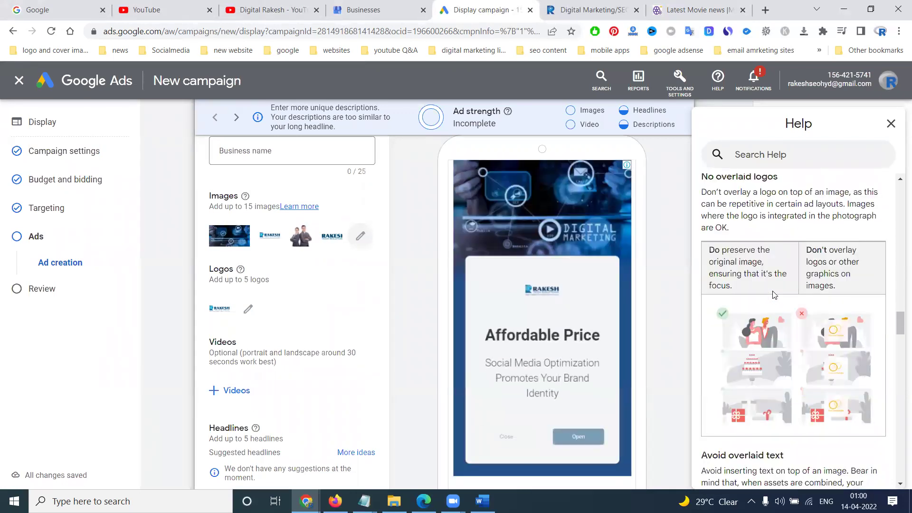
scroll(395, 294, "down", 12)
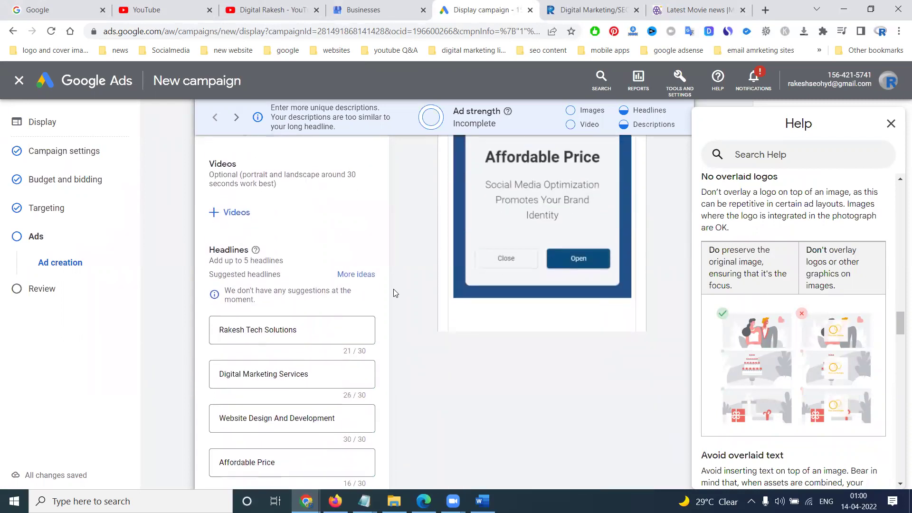
scroll(395, 294, "down", 5)
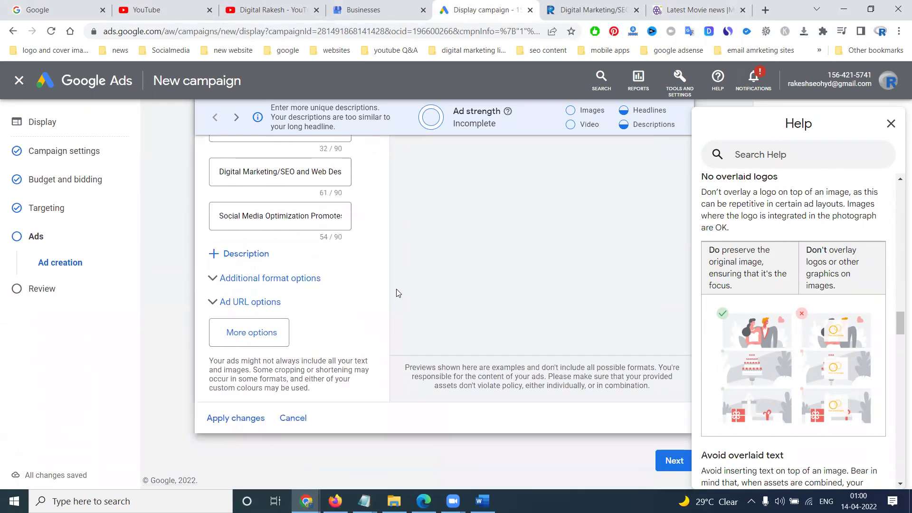
left_click(668, 457)
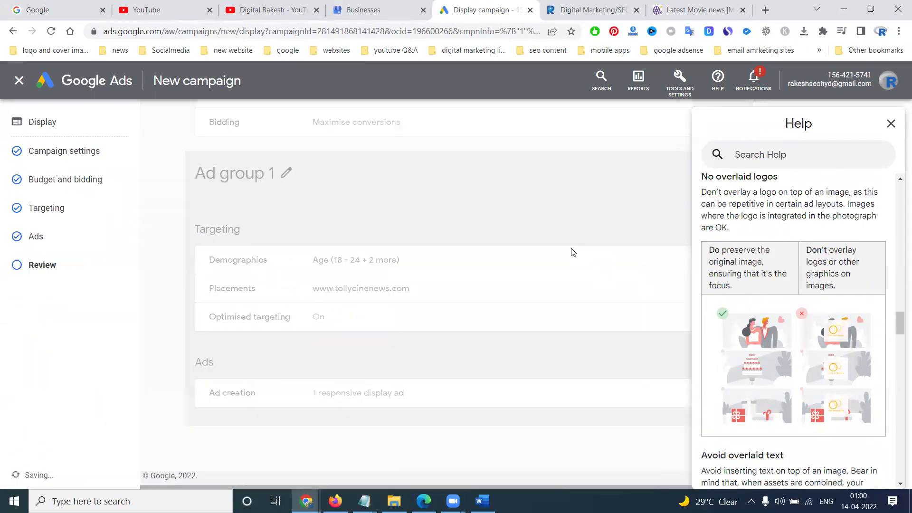
- Close Help and fill the ad's blank Business name with the site name copied from the Final URL
left_click(891, 124)
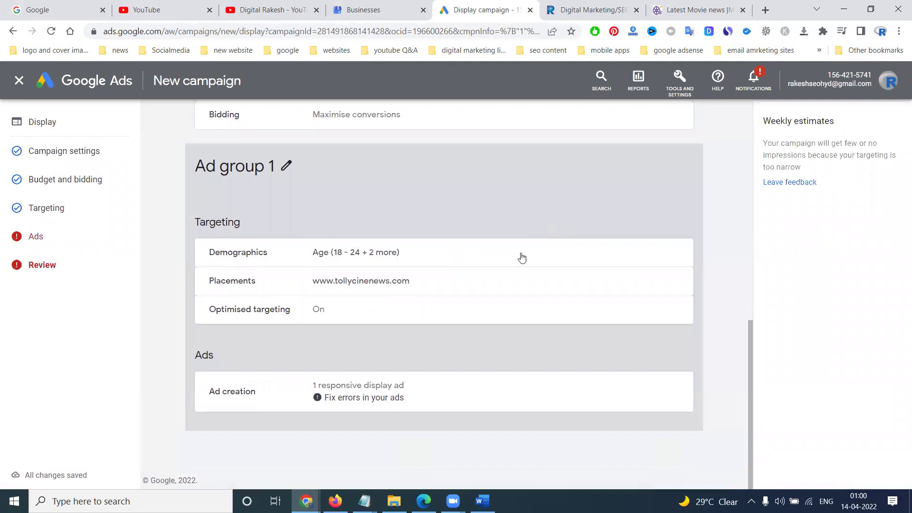
left_click(333, 398)
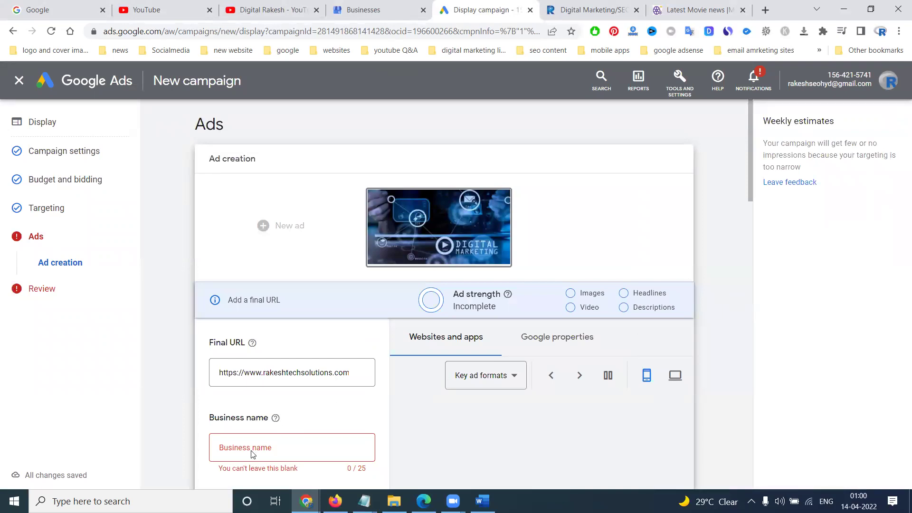
double_click(295, 373)
key("ctrl+c")
left_click(266, 448)
key("ctrl+v")
scroll(657, 410, "down", 5)
scroll(657, 410, "down", 10)
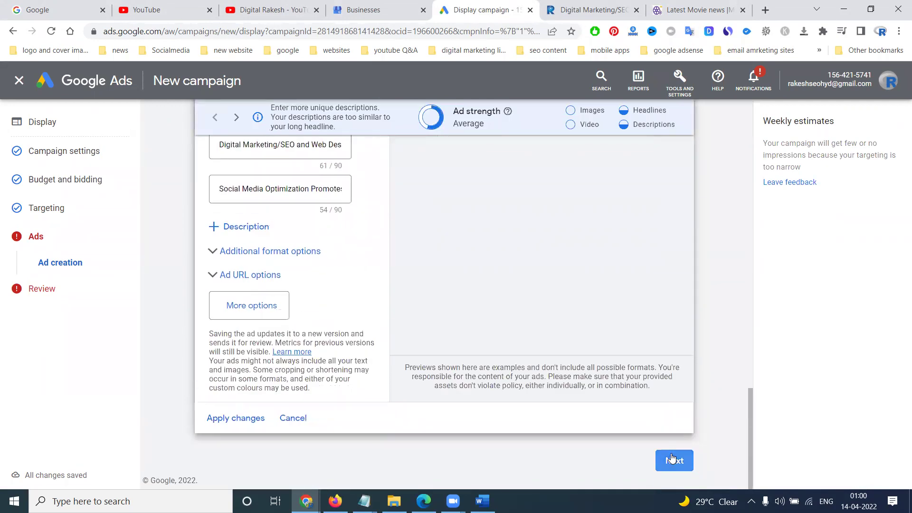
left_click(672, 459)
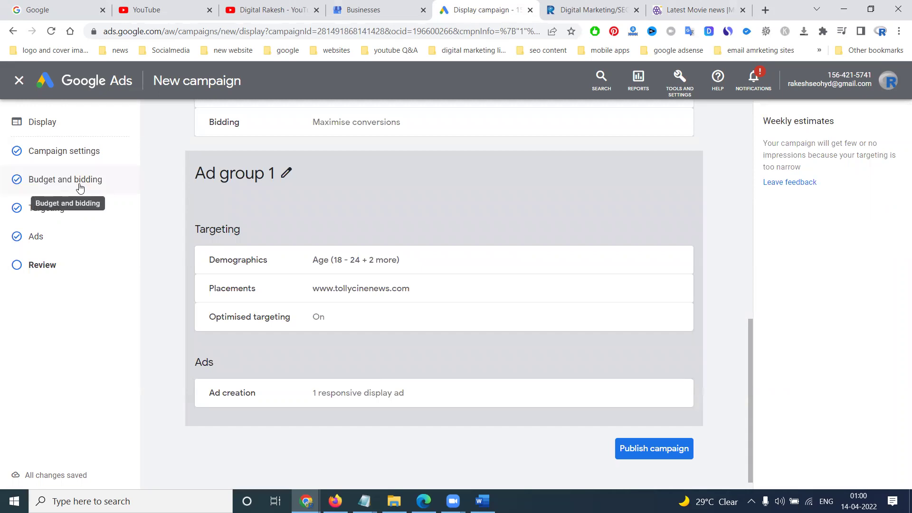
- Review Locations and Languages in Campaign settings, then return to Budget and bidding with ₹1,500.00 daily
left_click(59, 160)
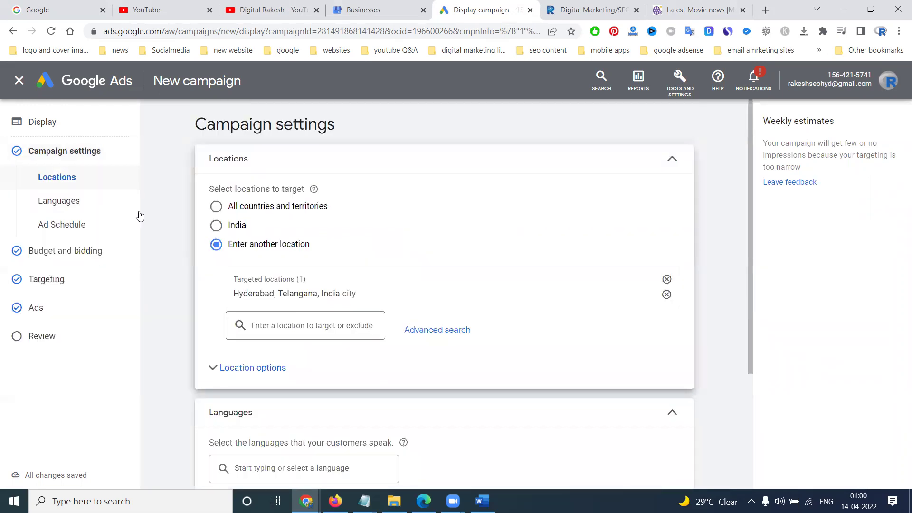
scroll(274, 295, "down", 2)
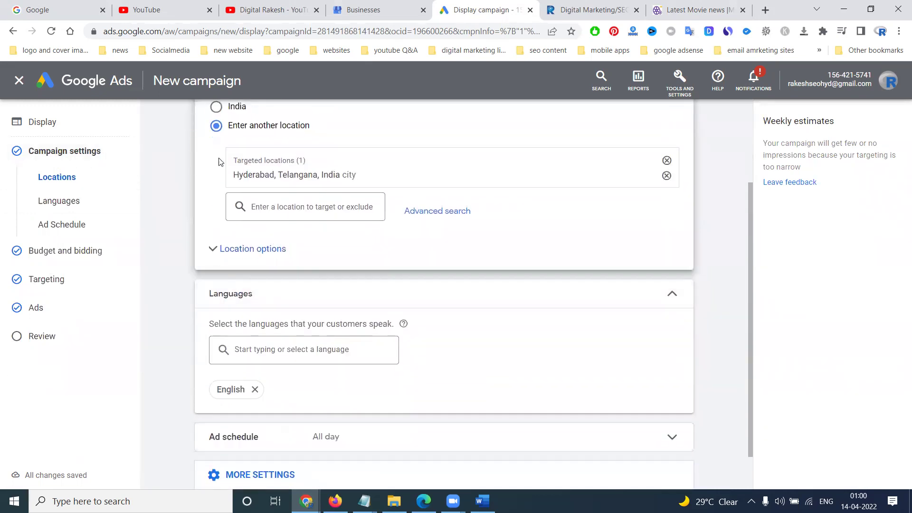
scroll(282, 288, "down", 1)
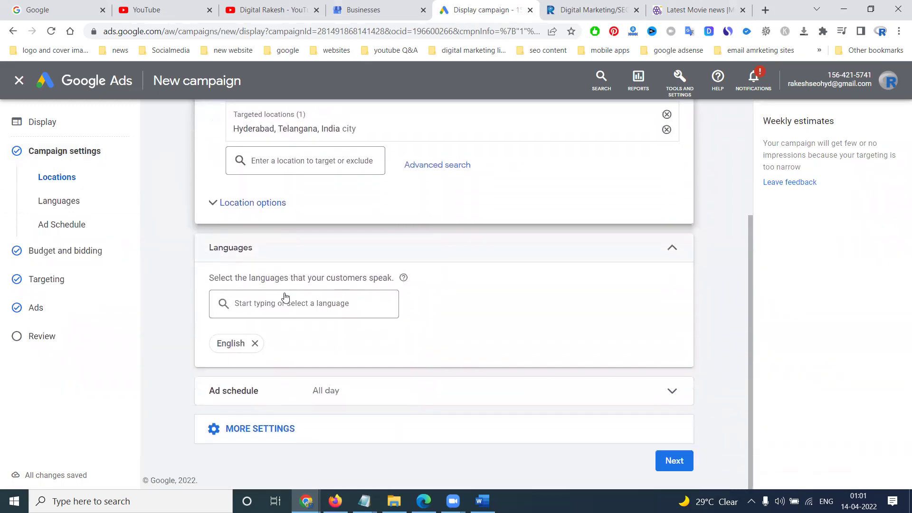
left_click(60, 251)
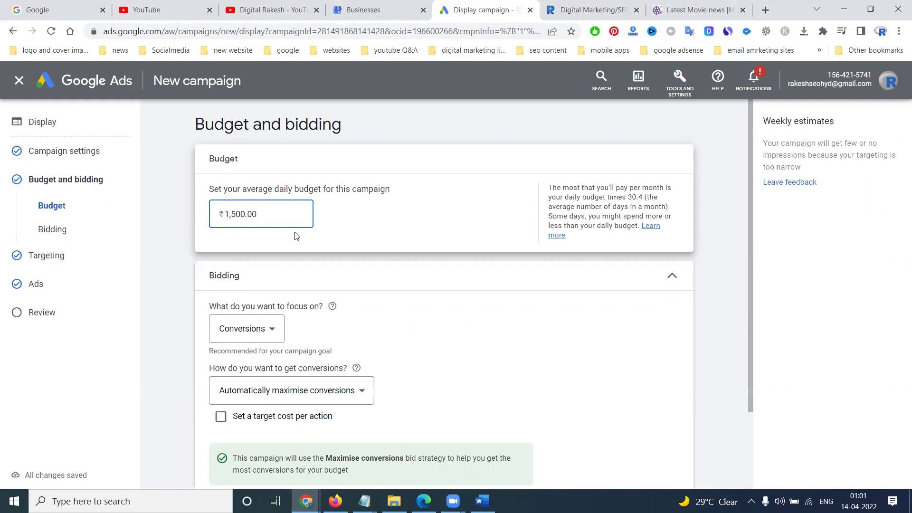
- Check the Maximise conversions bid strategy, then return to the Targeting step
scroll(296, 237, "down", 2)
left_click(56, 230)
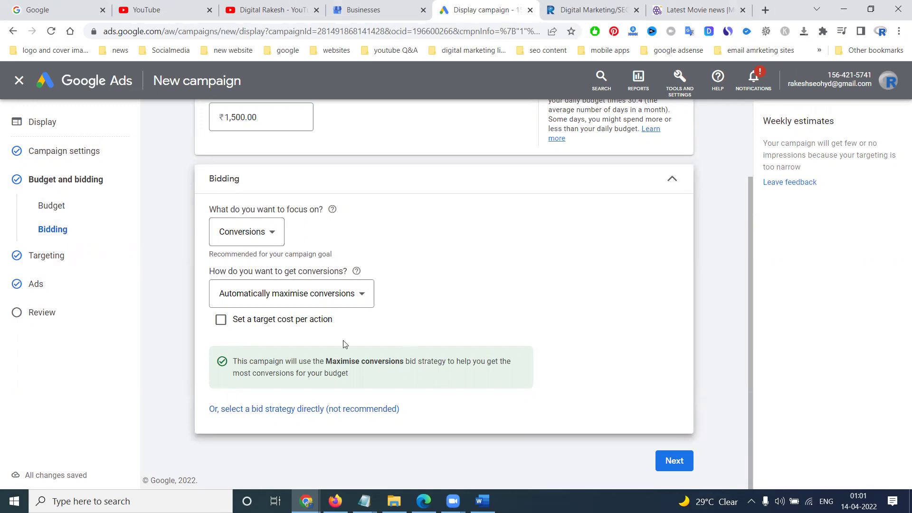
left_click(52, 257)
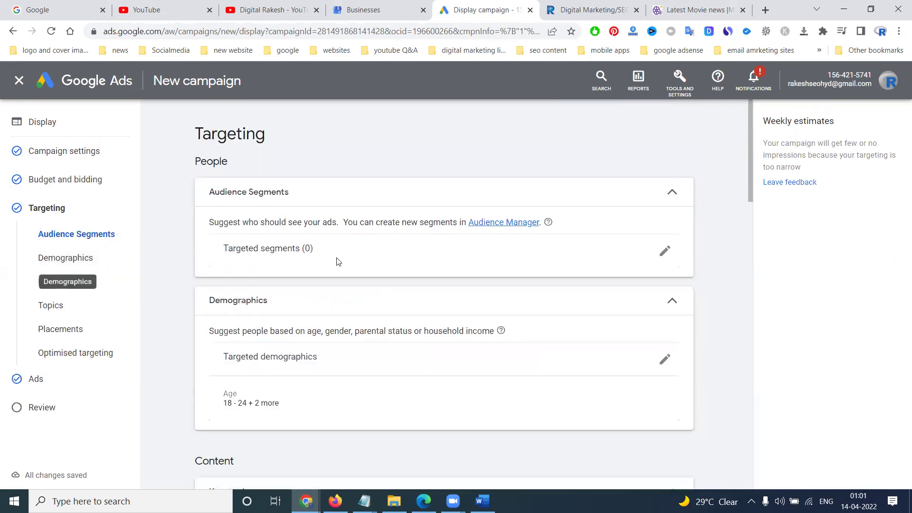
- Pass through audience segments and demographics, and set the keyword setting to Content only
left_click(664, 250)
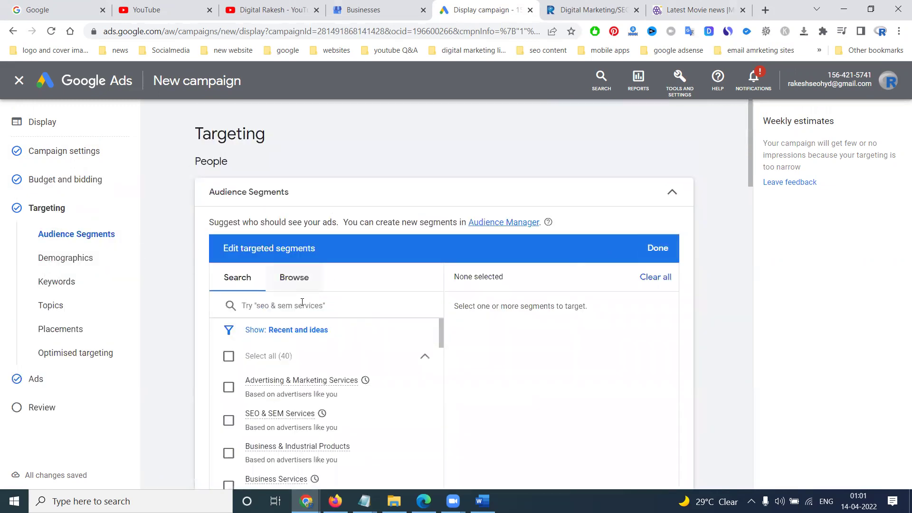
left_click(672, 192)
scroll(422, 308, "down", 1)
scroll(424, 308, "down", 6)
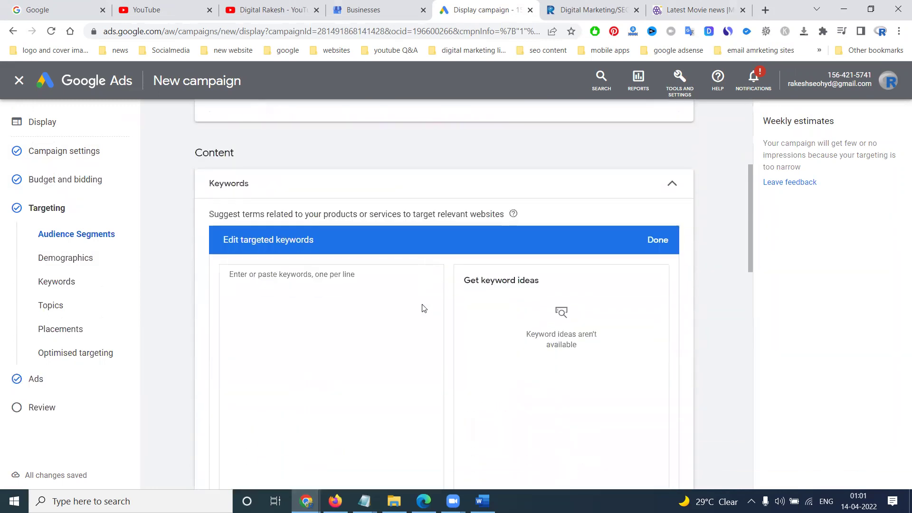
left_click(243, 400)
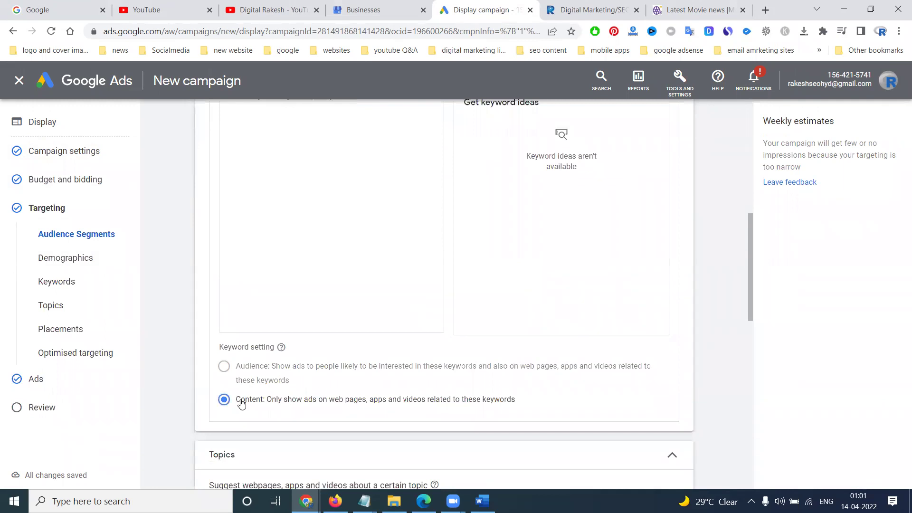
scroll(445, 329, "down", 6)
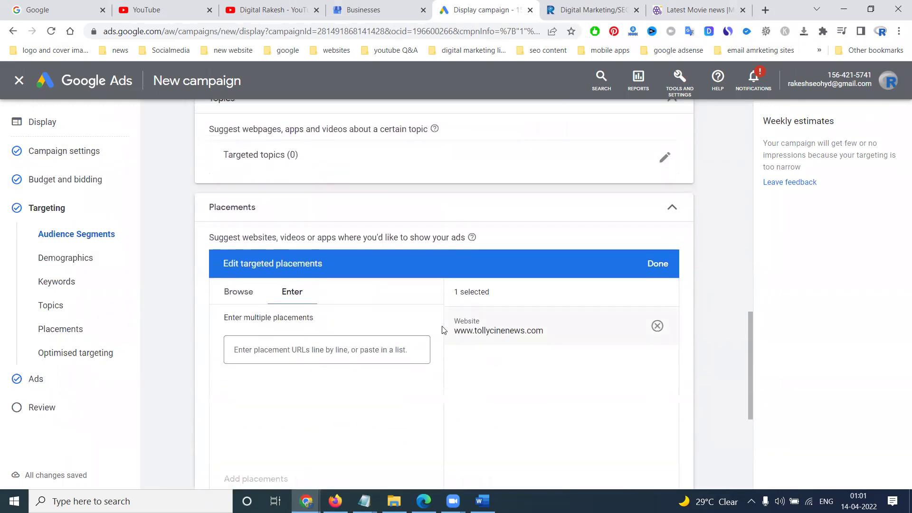
left_click(290, 355)
left_click(238, 292)
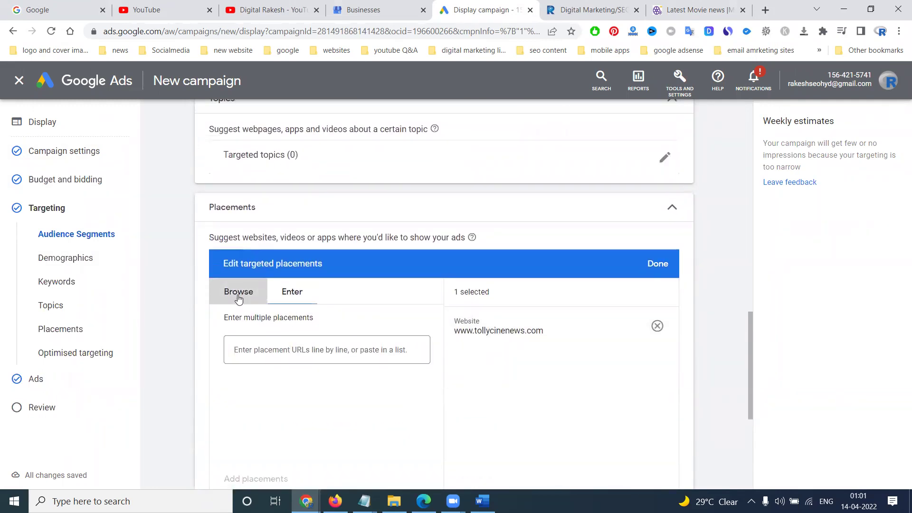
left_click(428, 318)
scroll(223, 346, "down", 4)
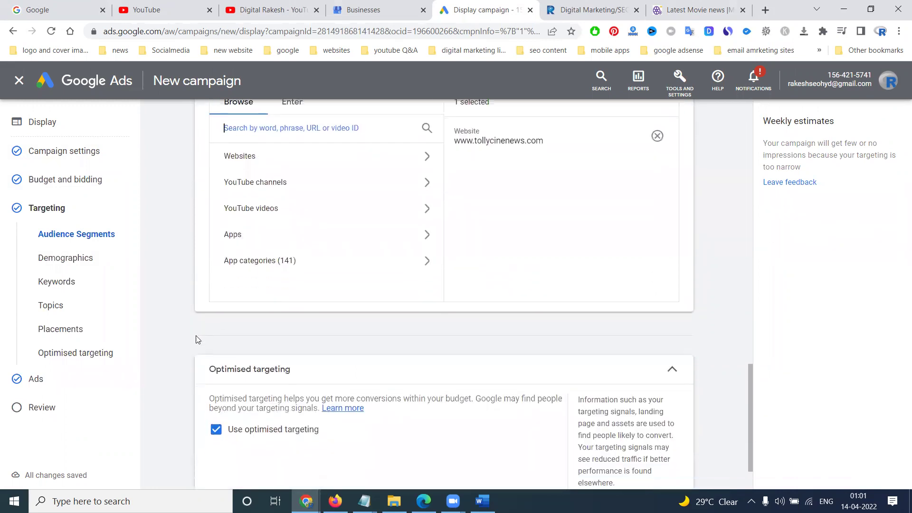
scroll(198, 340, "down", 2)
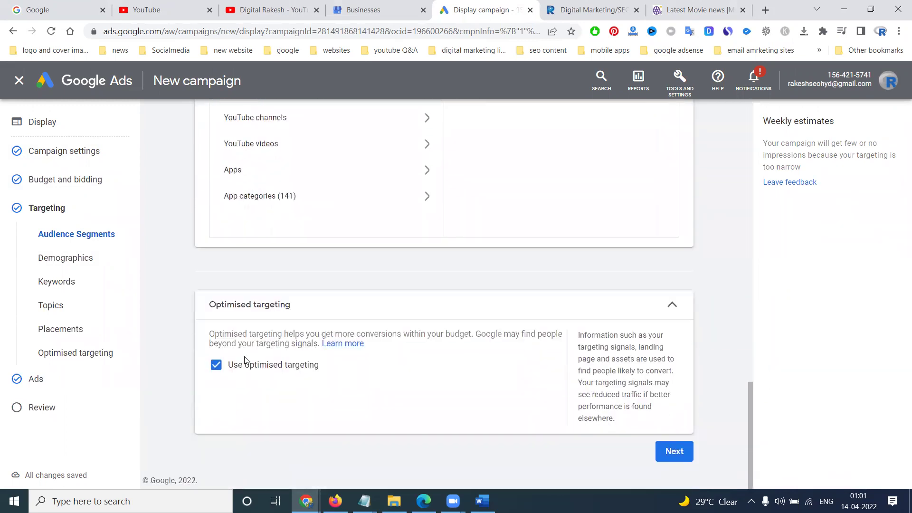
- Continue to Review and follow the too-narrow targeting warning back to audience segments
left_click(687, 452)
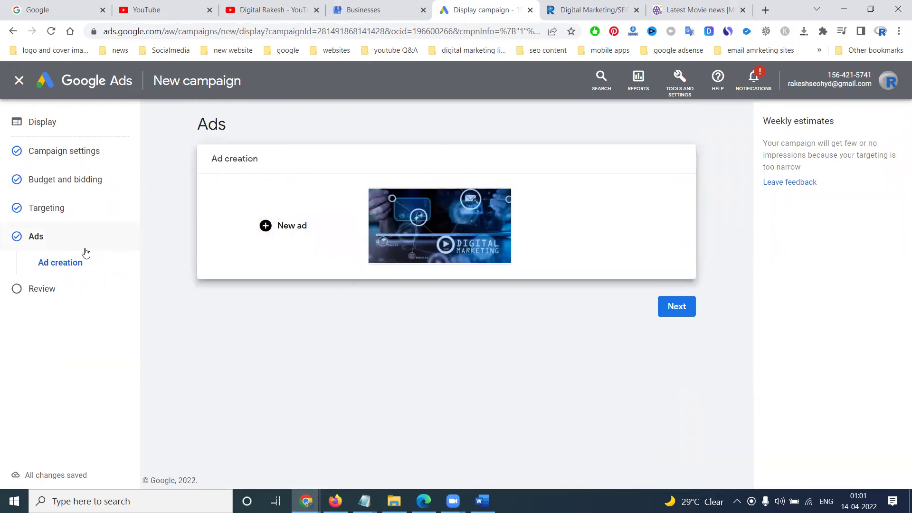
left_click(681, 310)
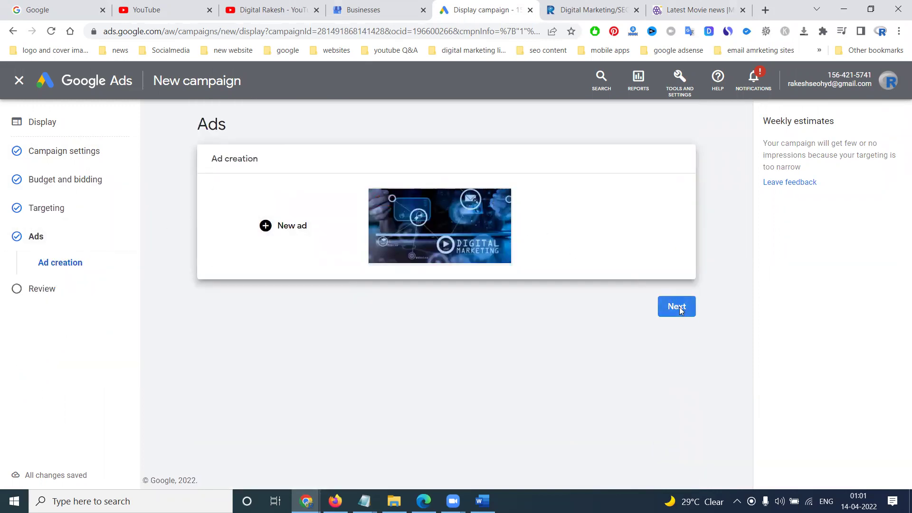
left_click(656, 175)
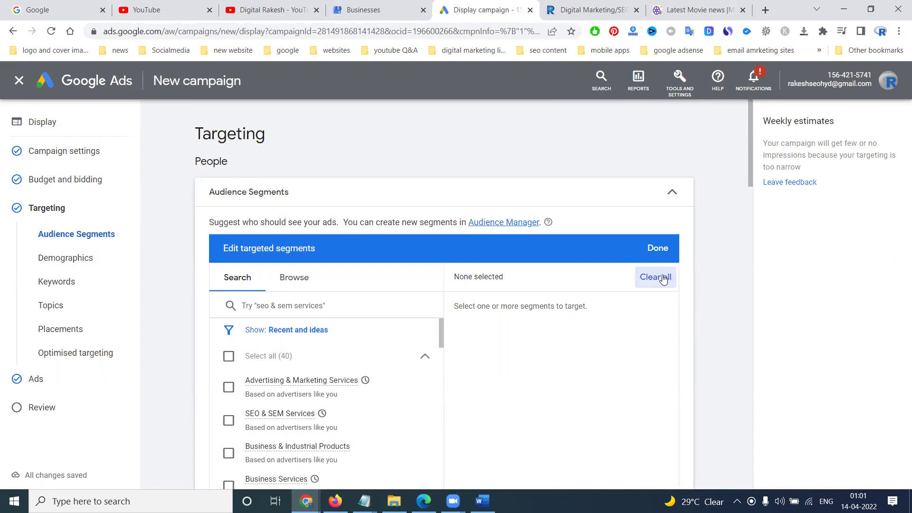
- Close the segment editor with none chosen, then revisit Review's narrow-targeting Fix it
left_click(664, 250)
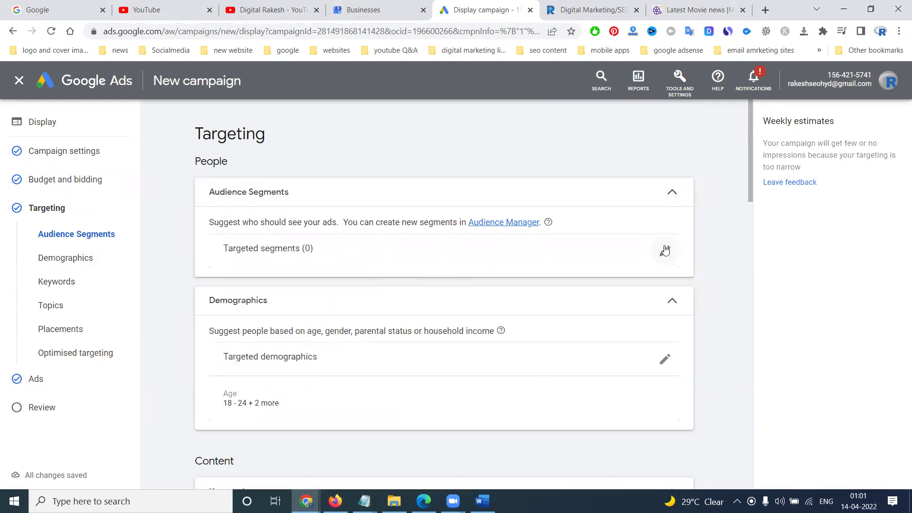
scroll(725, 238, "down", 5)
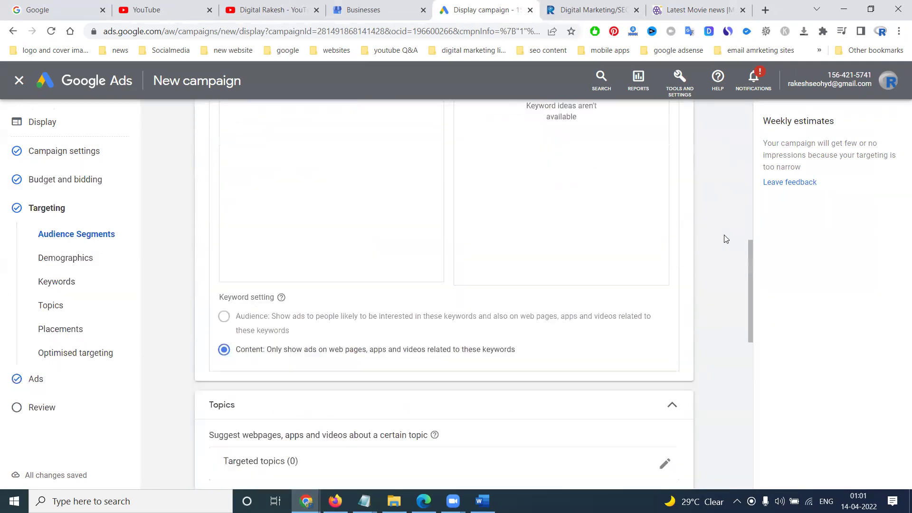
left_click(52, 415)
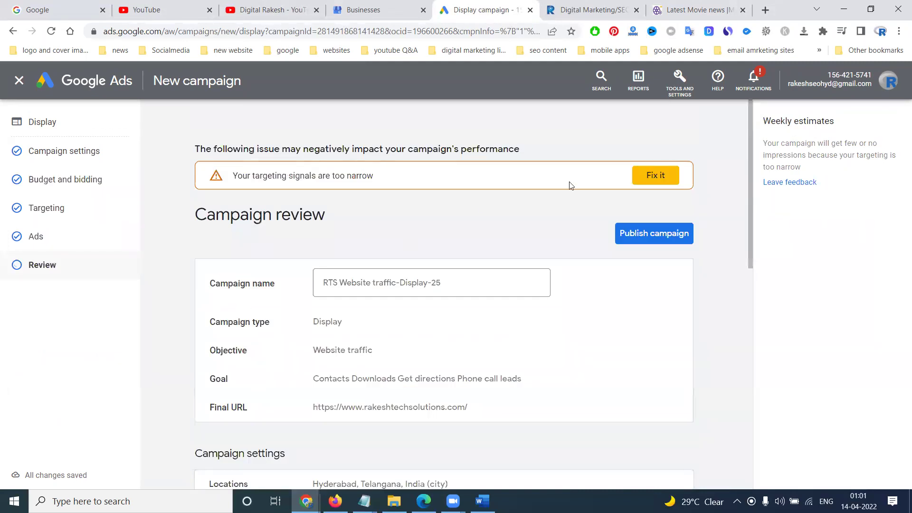
left_click(655, 176)
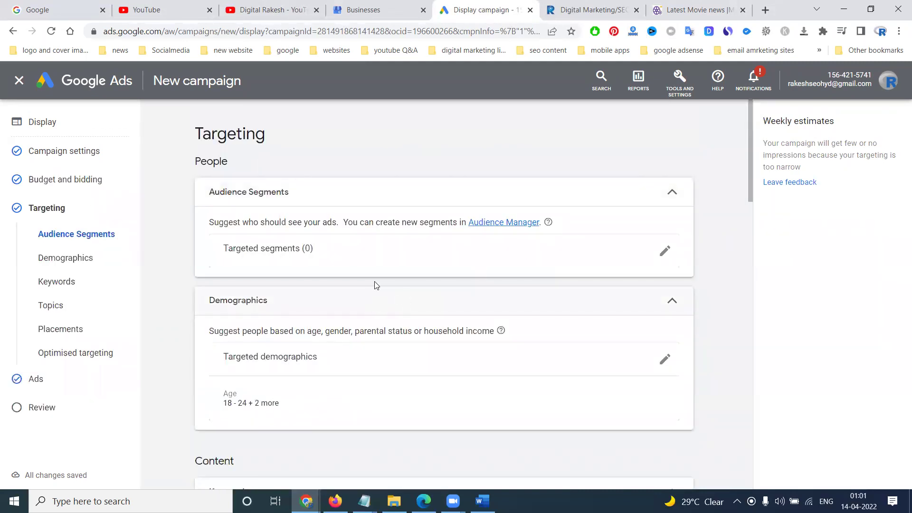
- Glance at Audience Manager in a new tab, close it, and reopen the audience segments editor
left_click(513, 221)
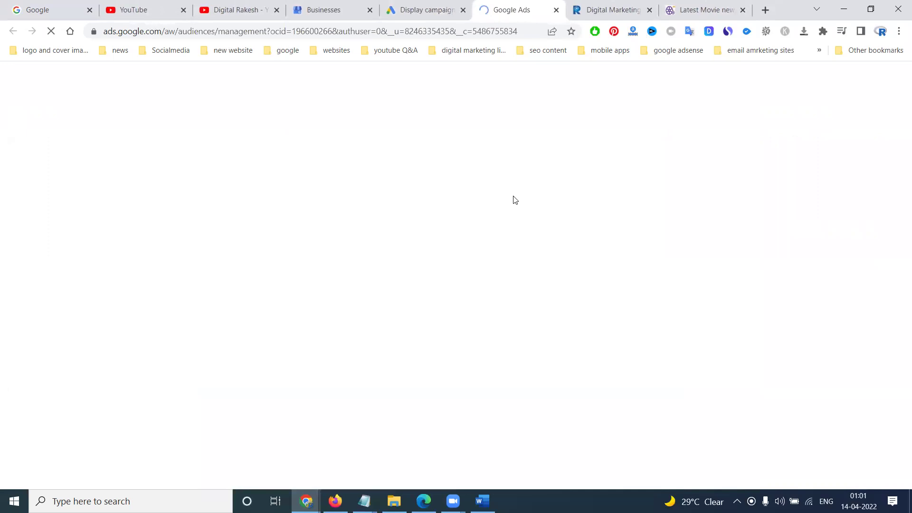
left_click(555, 10)
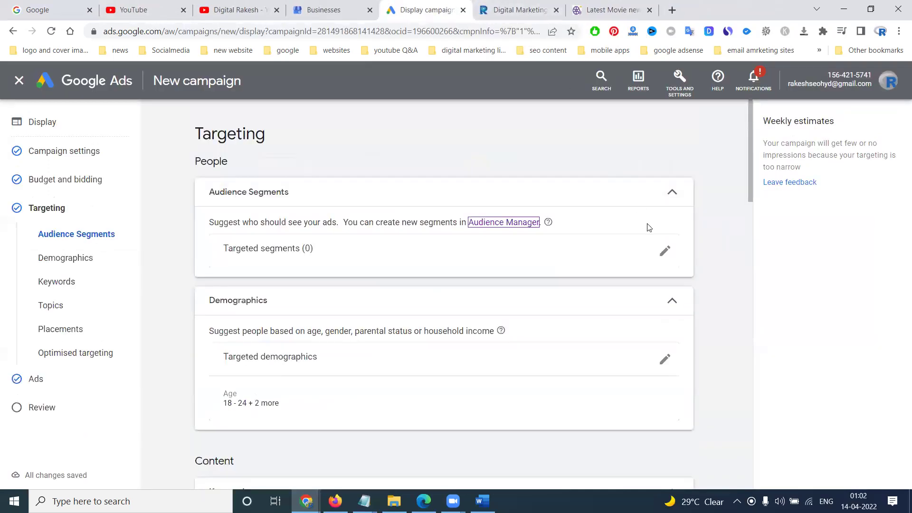
left_click(665, 251)
- Search the audience segments, trying the term 'news', then clear the search
left_click(298, 304)
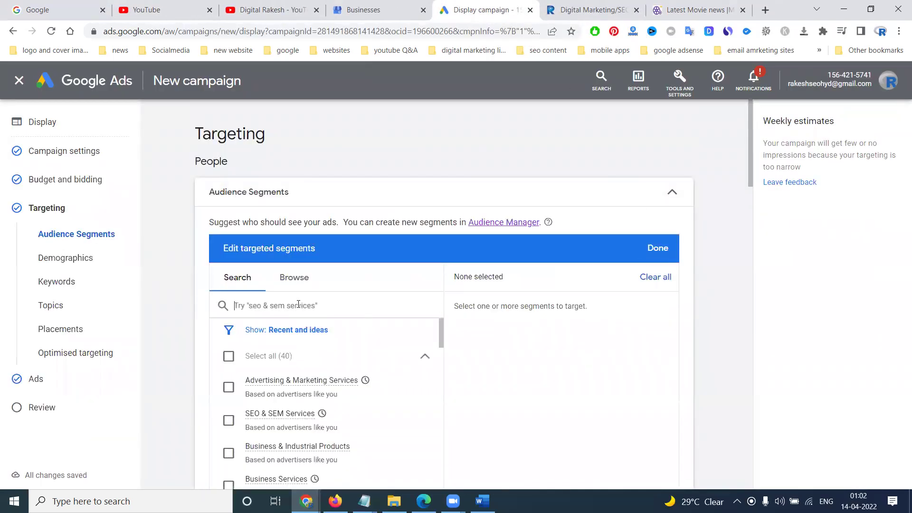
type("enterta")
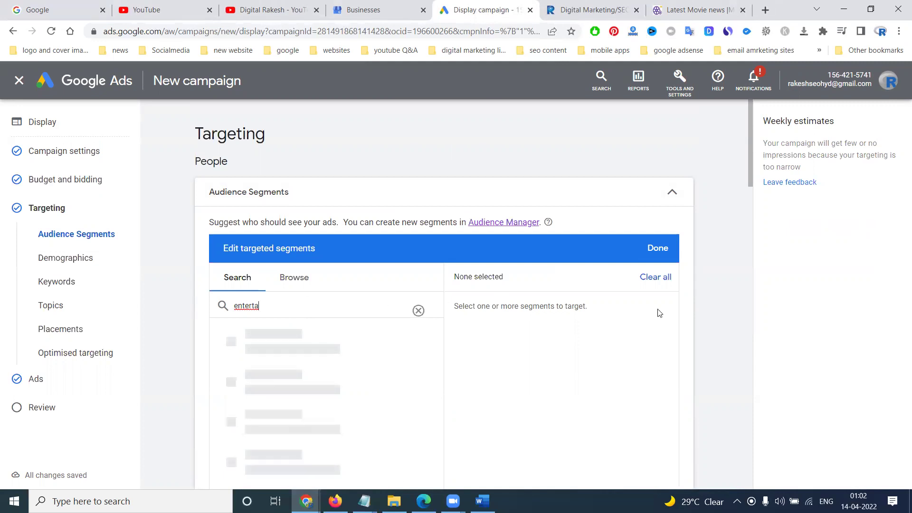
scroll(723, 313, "down", 2)
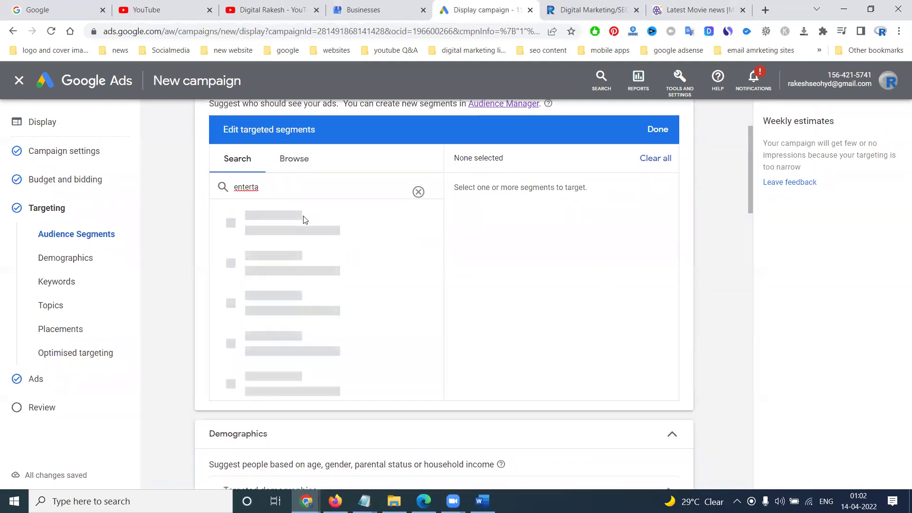
double_click(304, 190)
type("news")
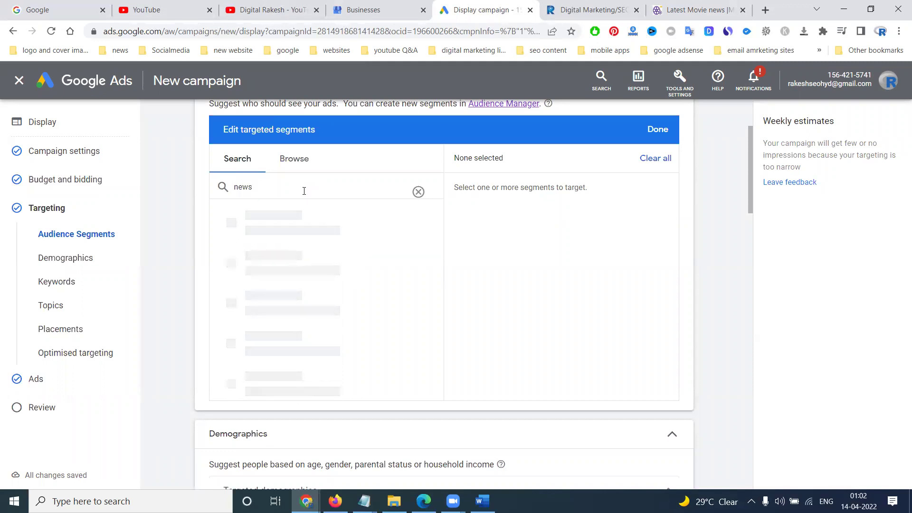
left_click(419, 192)
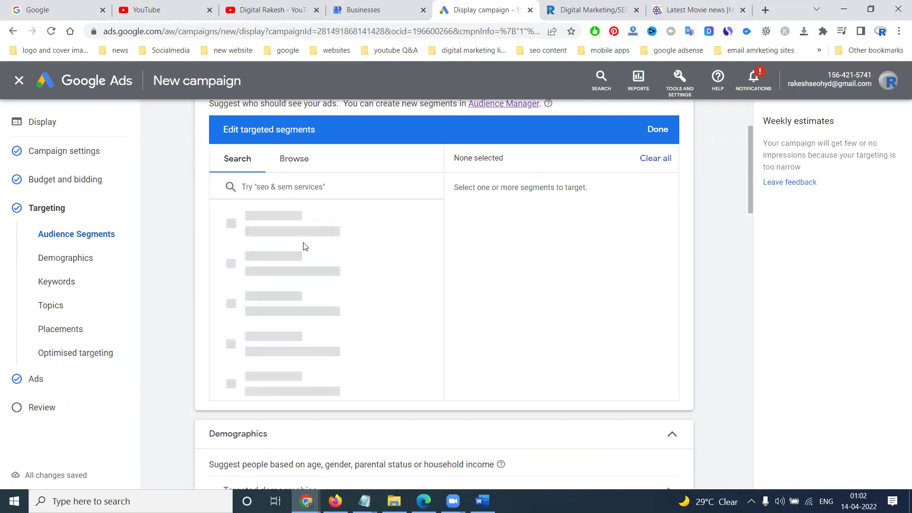
- Browse the segment list and tick Video Marketing under In-market: other
scroll(347, 271, "down", 5)
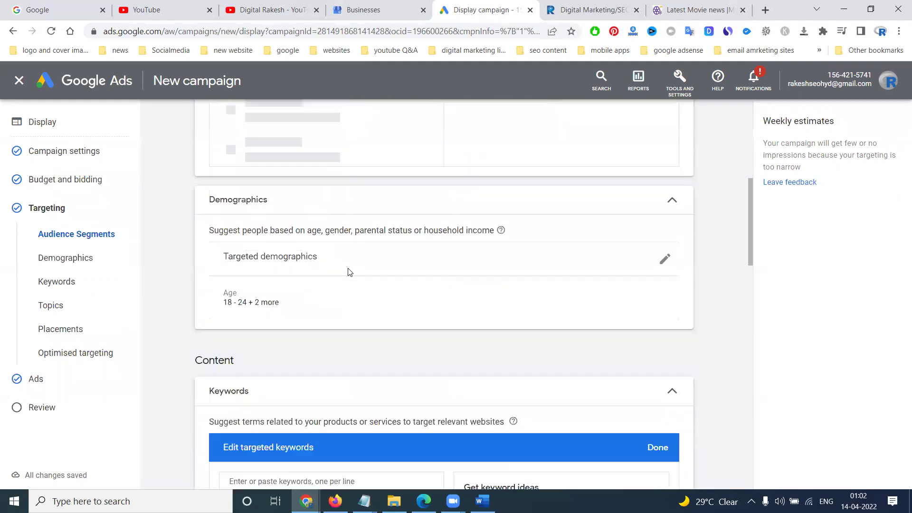
scroll(350, 272, "down", 3)
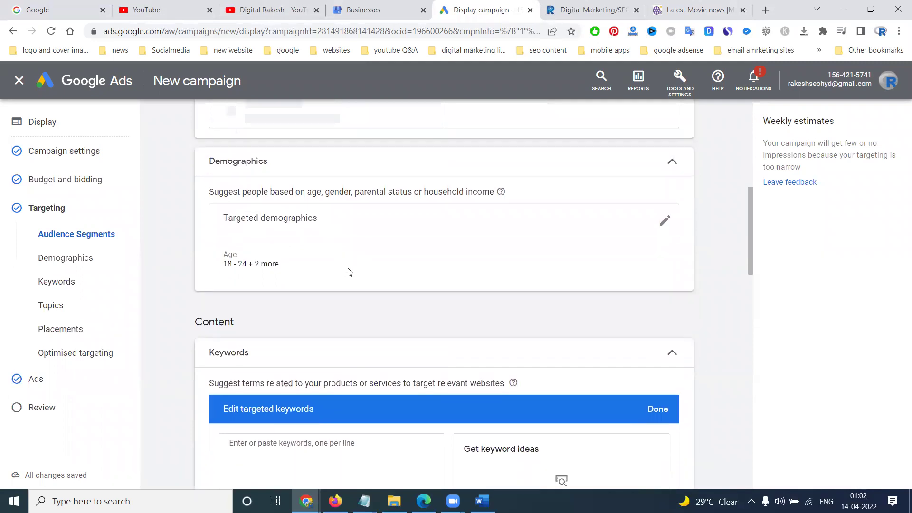
scroll(349, 272, "down", 8)
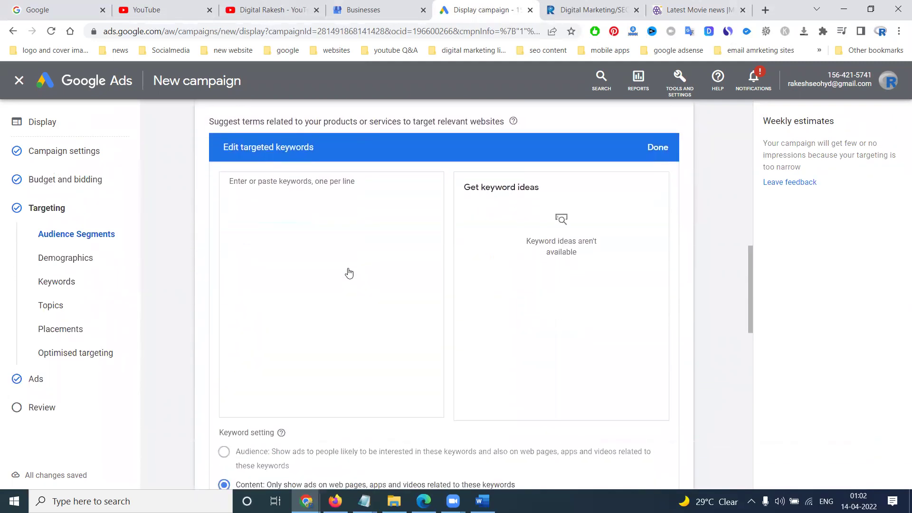
scroll(348, 268, "down", 3)
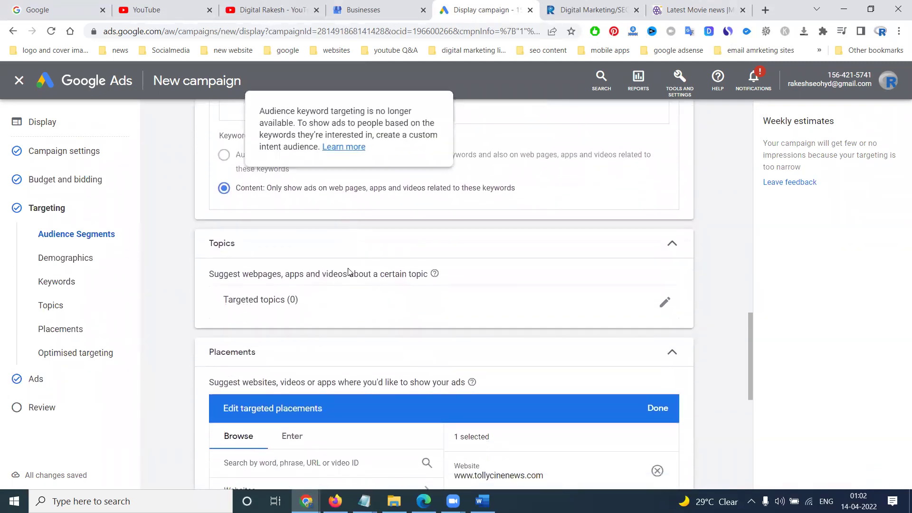
scroll(349, 268, "up", 5)
scroll(348, 268, "up", 10)
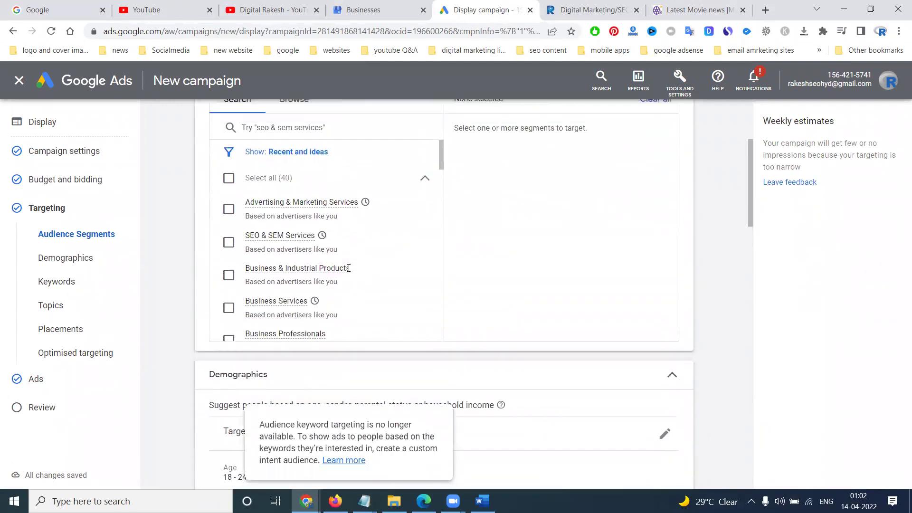
scroll(321, 235, "down", 12)
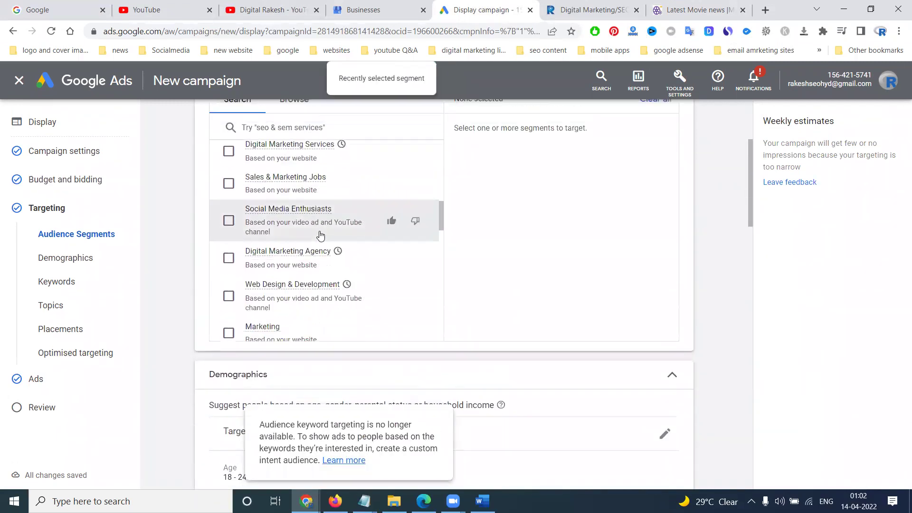
scroll(321, 234, "down", 10)
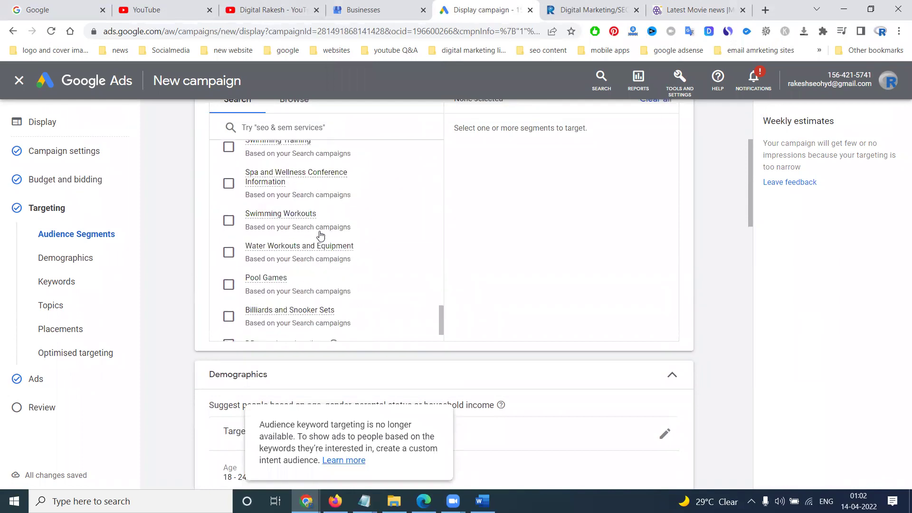
scroll(320, 234, "down", 3)
scroll(309, 246, "up", 7)
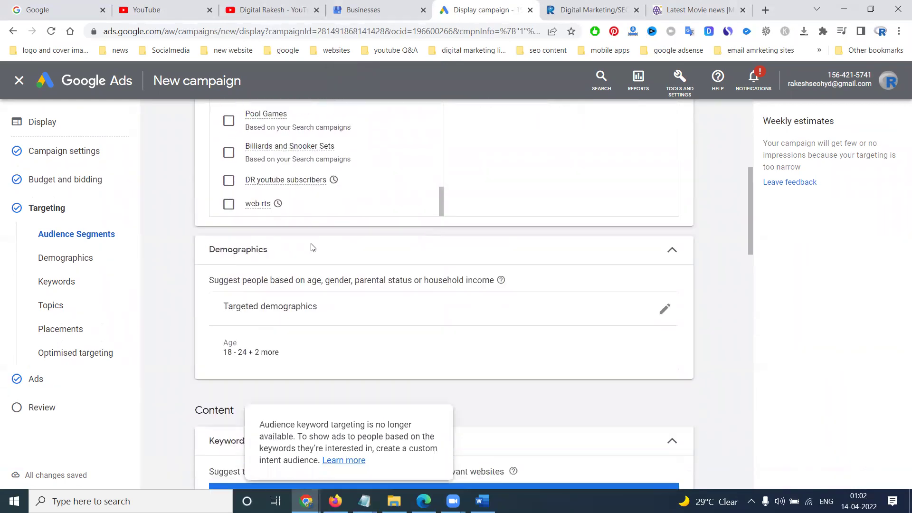
scroll(311, 267, "up", 5)
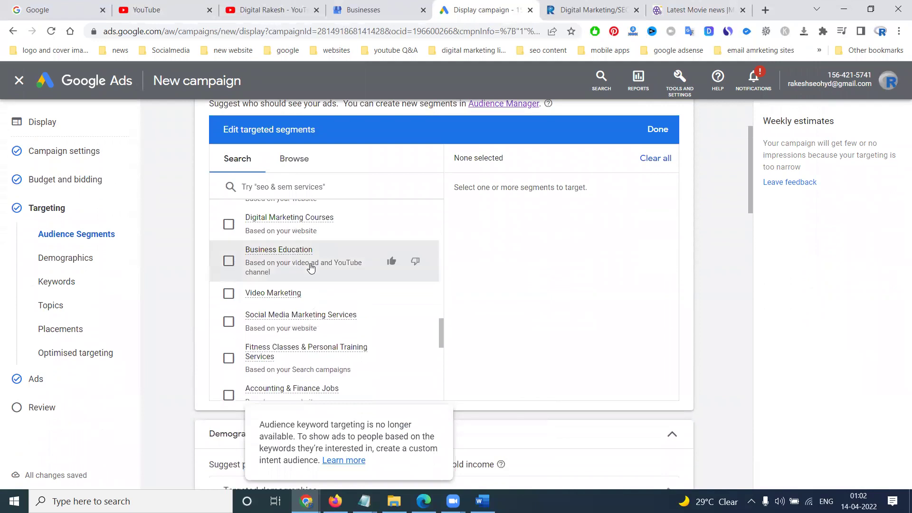
left_click(270, 293)
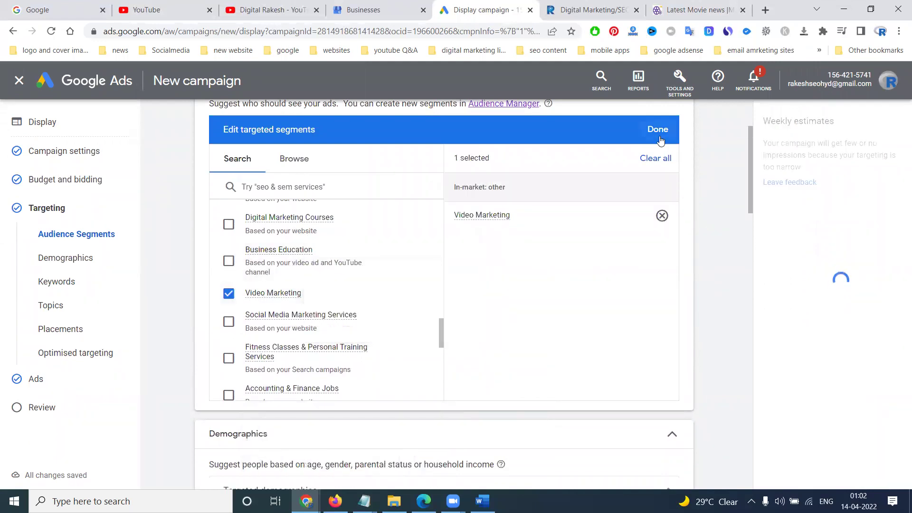
- Save the Video Marketing segment and revisit Review, which still flags too-narrow targeting
left_click(658, 130)
scroll(698, 353, "down", 15)
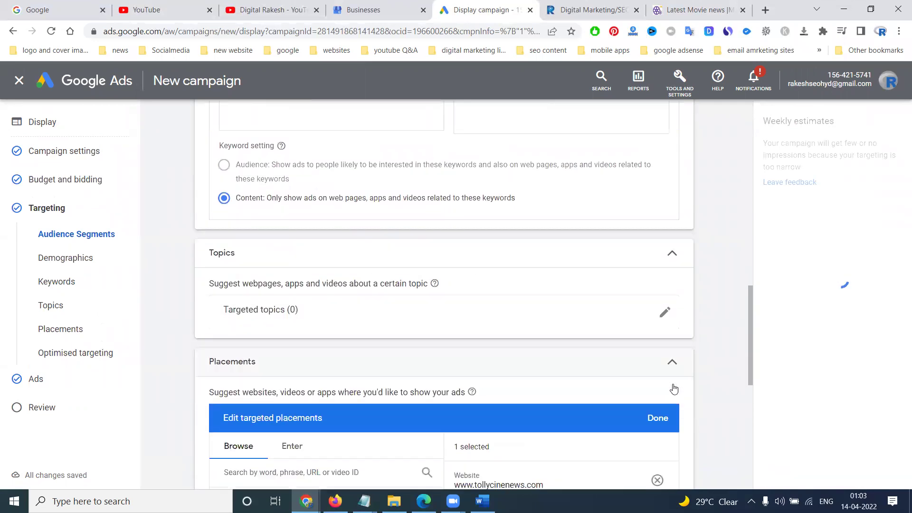
left_click(43, 408)
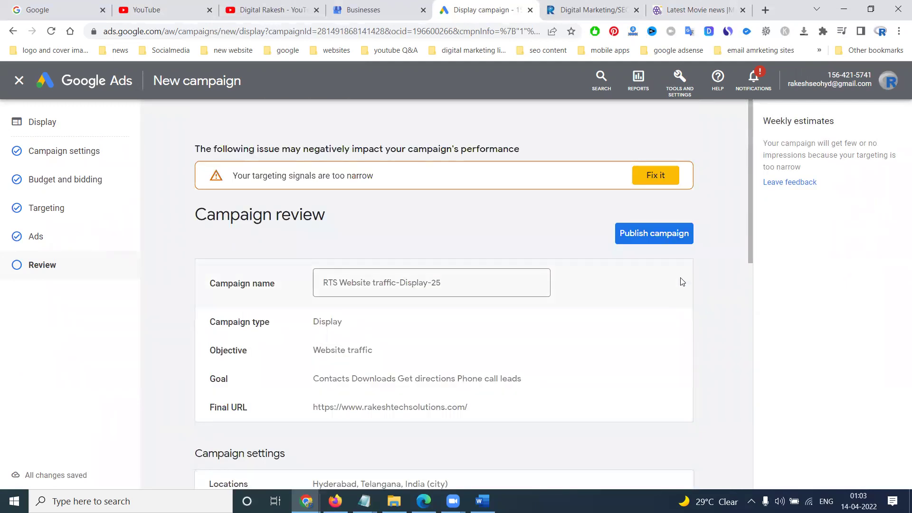
left_click(665, 187)
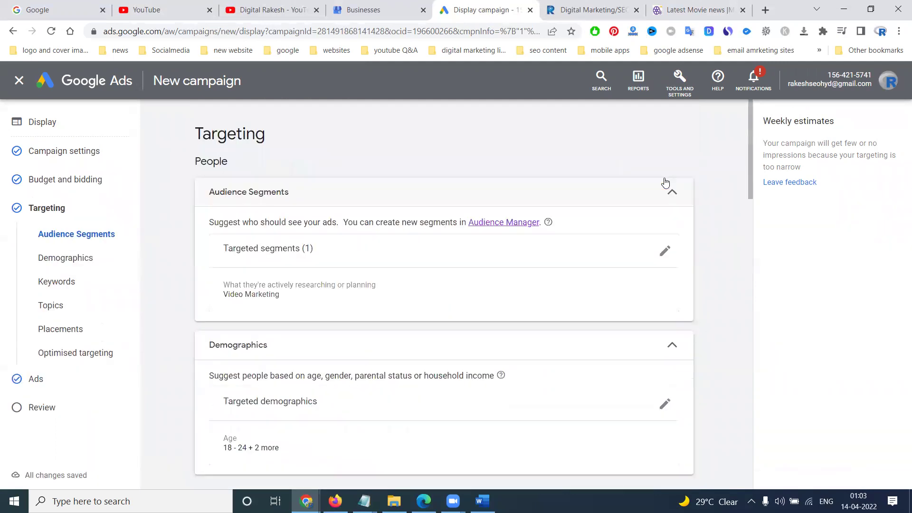
scroll(690, 274, "down", 10)
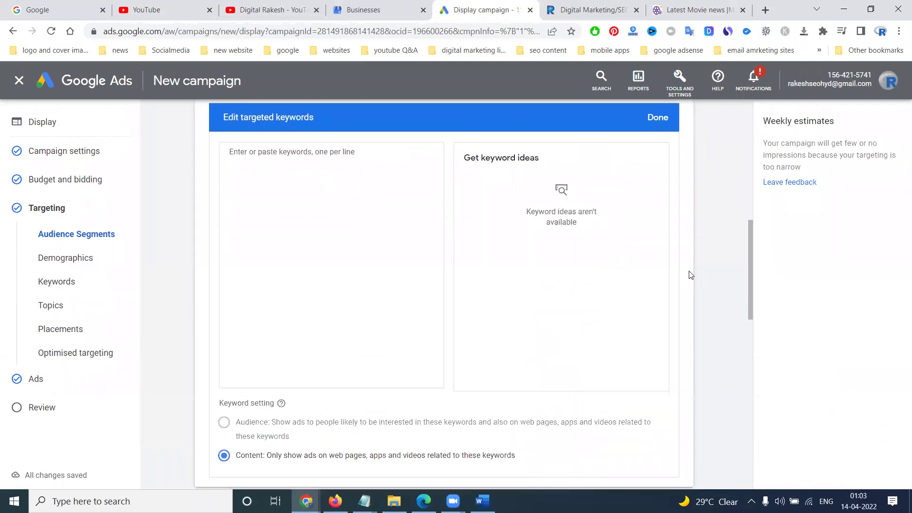
scroll(691, 273, "up", 2)
left_click(659, 178)
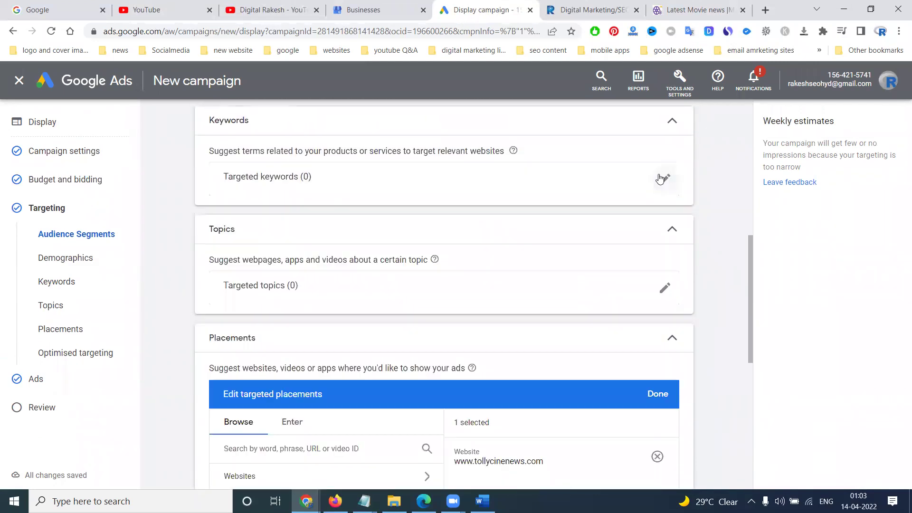
scroll(664, 214, "down", 2)
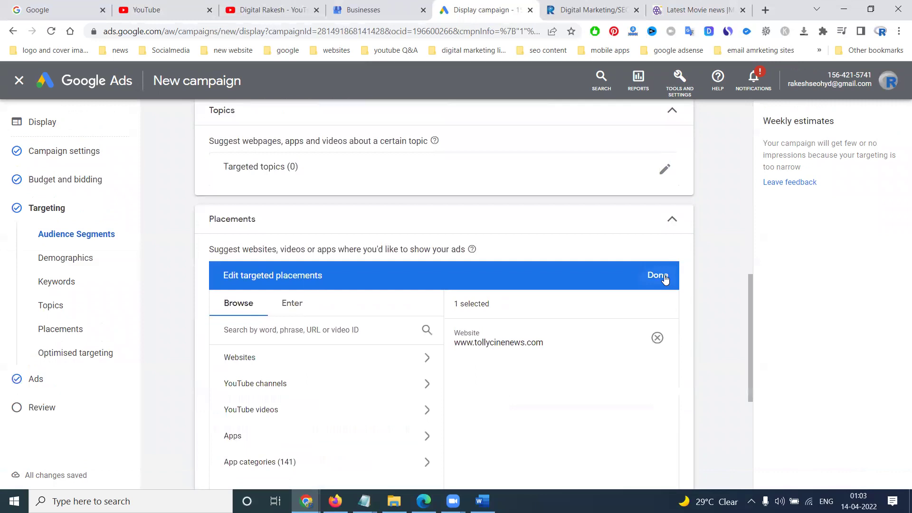
left_click(657, 247)
scroll(702, 262, "down", 2)
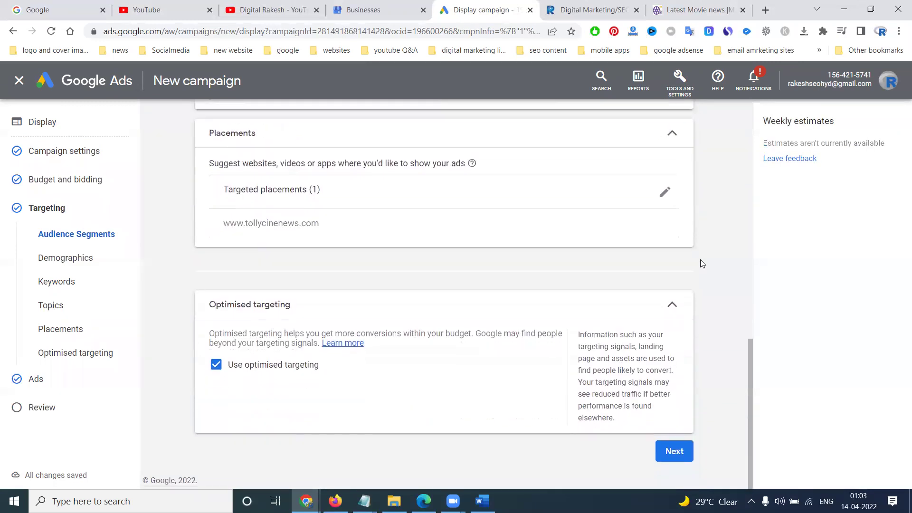
- Leave the Targeting page and switch to the YouTube channel's videos tab
scroll(702, 266, "up", 6)
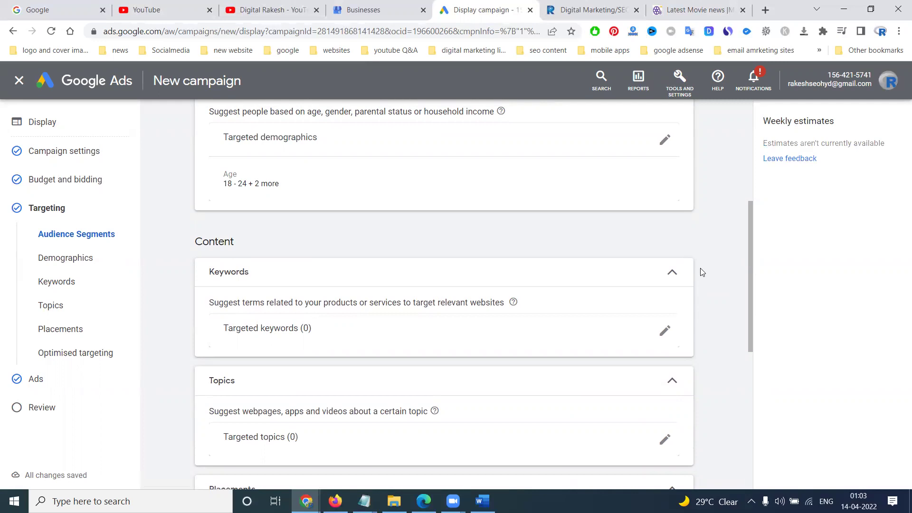
left_click(261, 14)
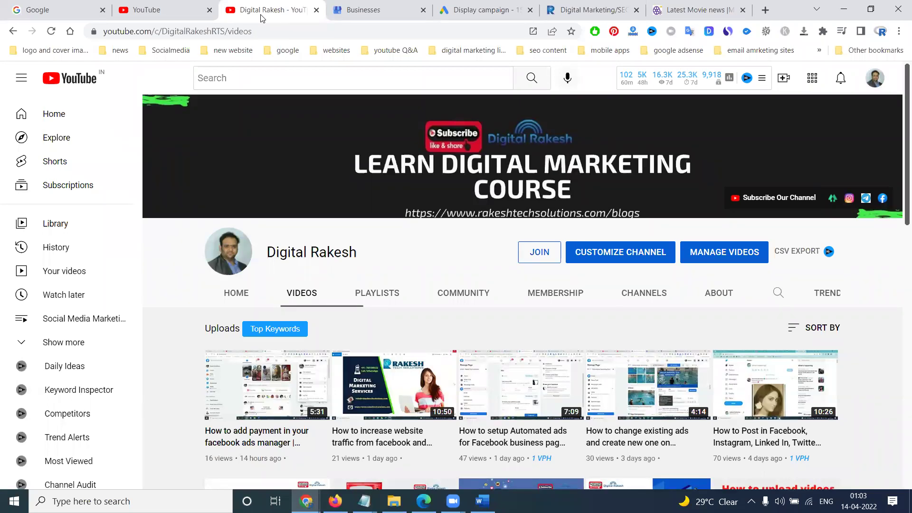
left_click(680, 7)
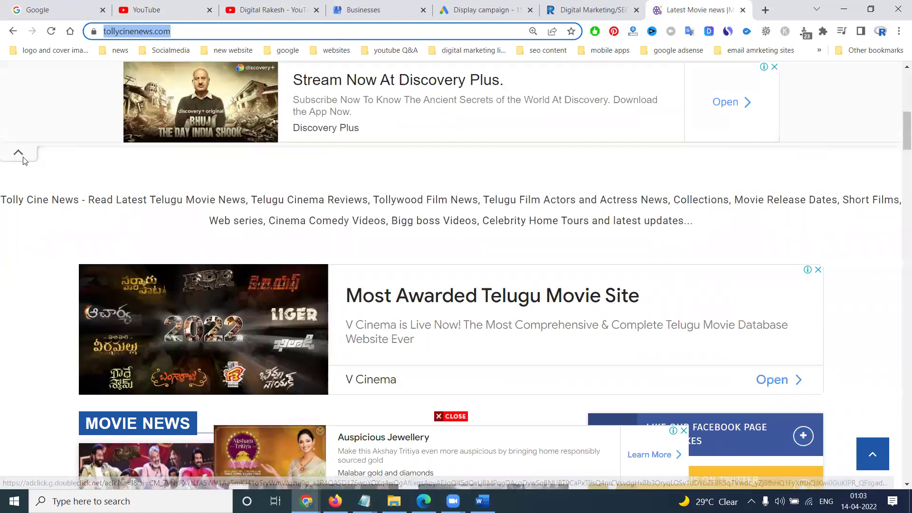
left_click(21, 158)
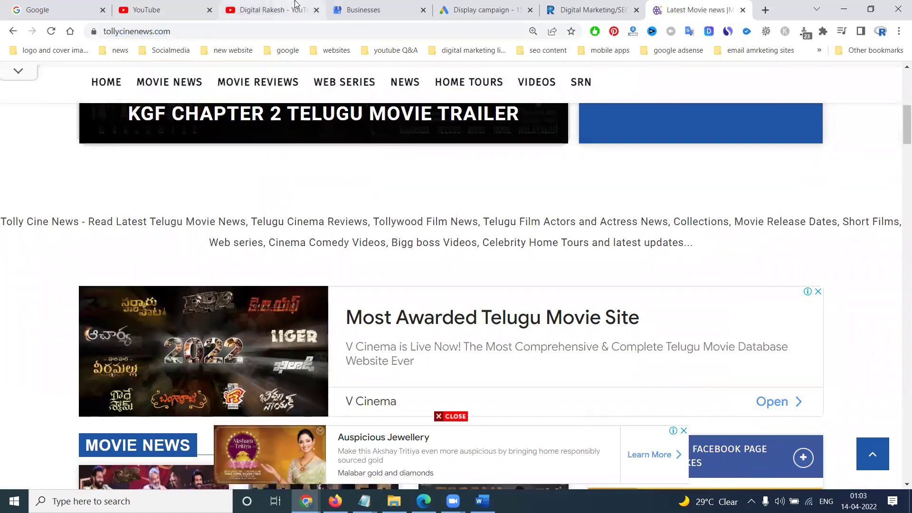
left_click(461, 6)
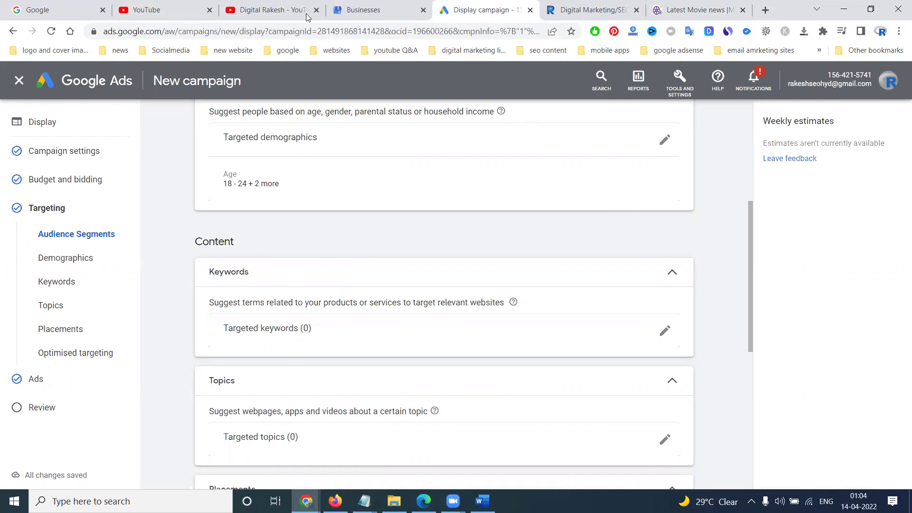
left_click(282, 6)
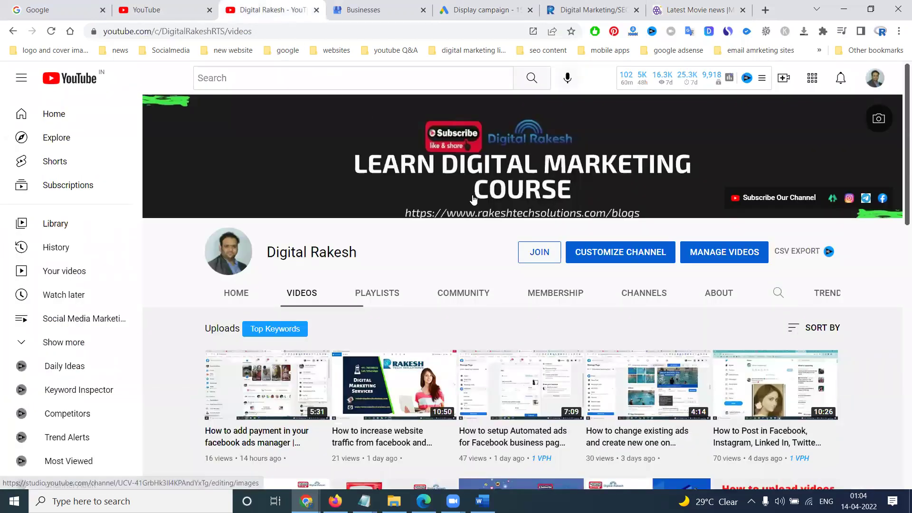